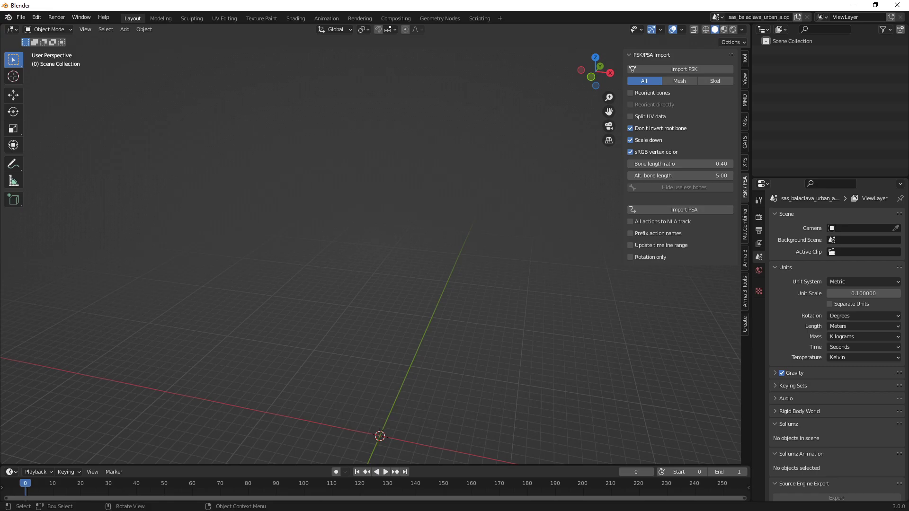
click(855, 5)
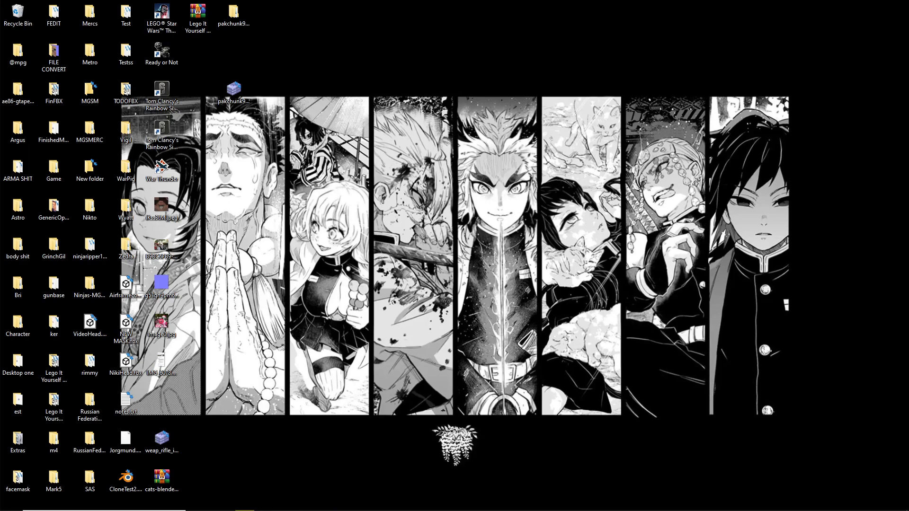
mouse_move(361, 508)
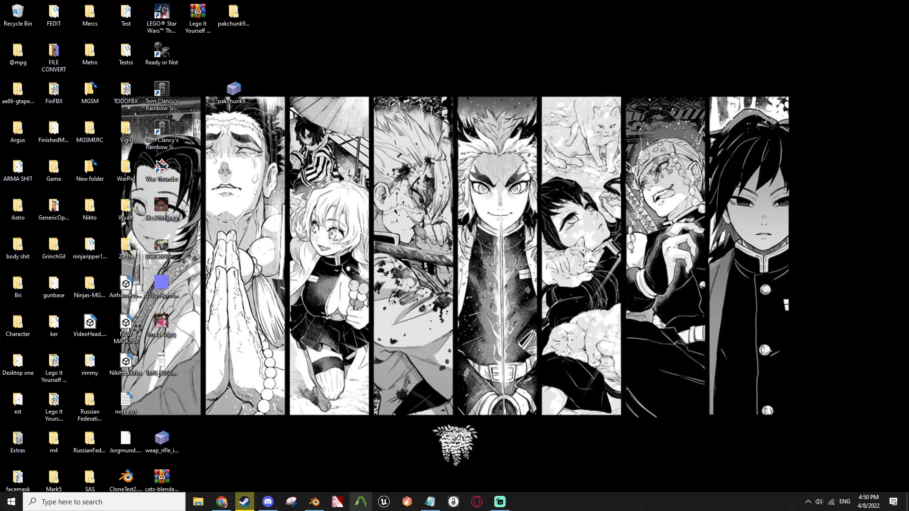
mouse_move(314, 503)
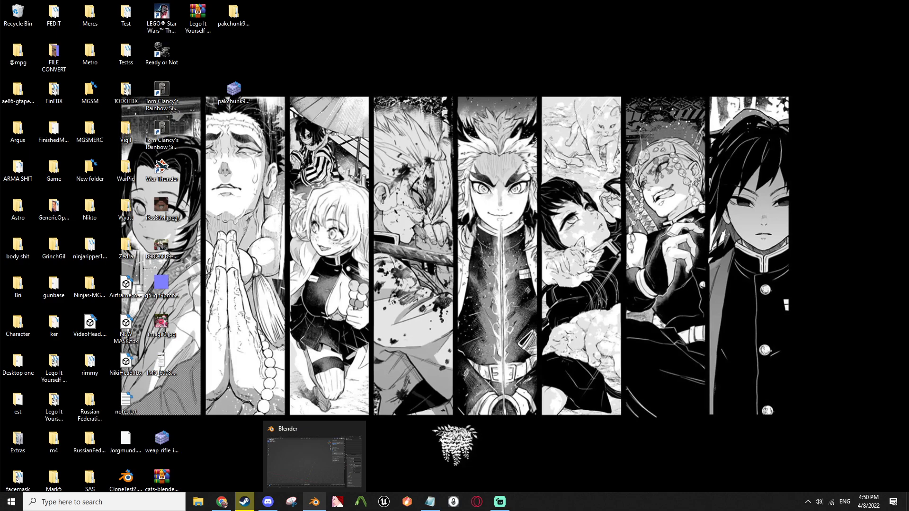
click(314, 456)
Close the current Blender session without saving, relaunch Blender and dismiss the splash screen
shift+middle_drag(374, 308, 358, 231)
click(898, 5)
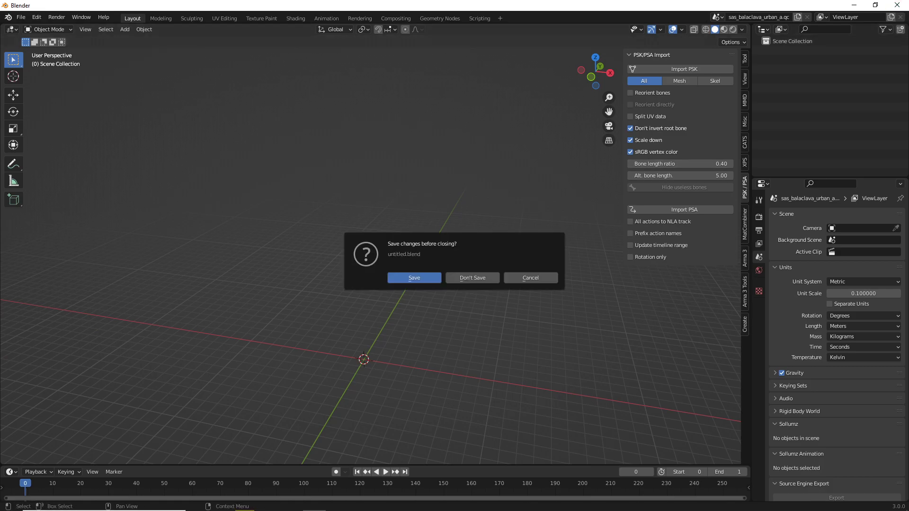
click(473, 278)
click(314, 502)
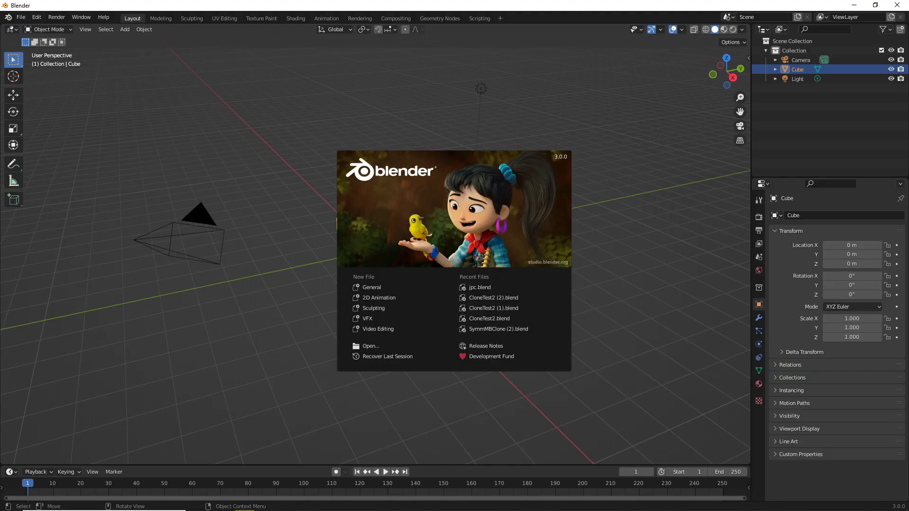
click(222, 501)
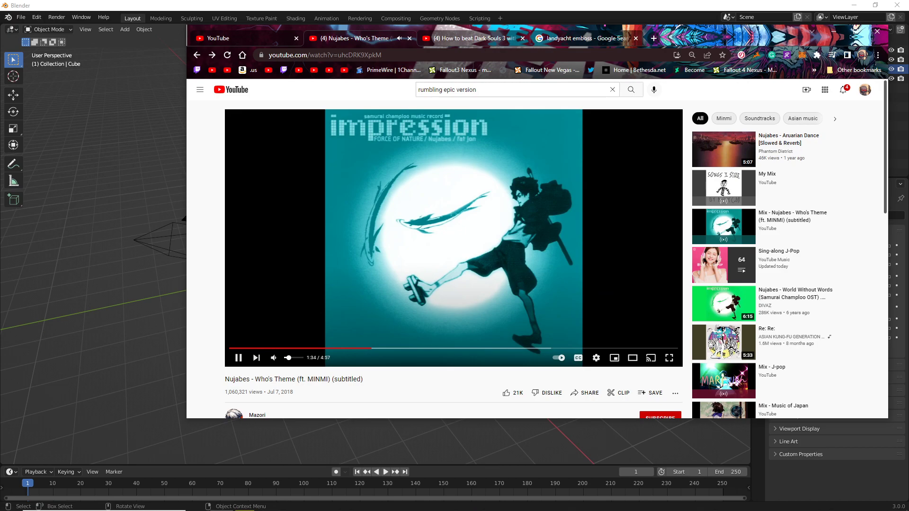
click(285, 438)
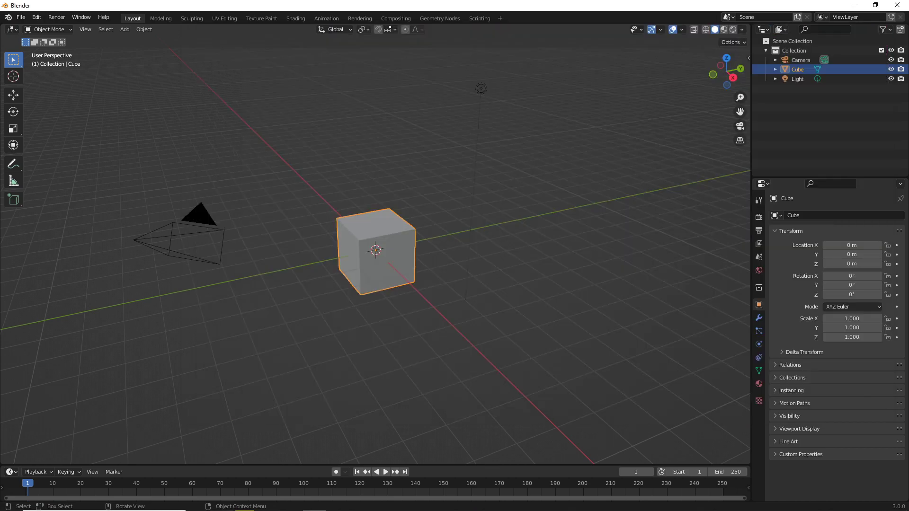
Delete all default objects from the scene: the camera, cube and light
middle_drag(332, 303, 450, 303)
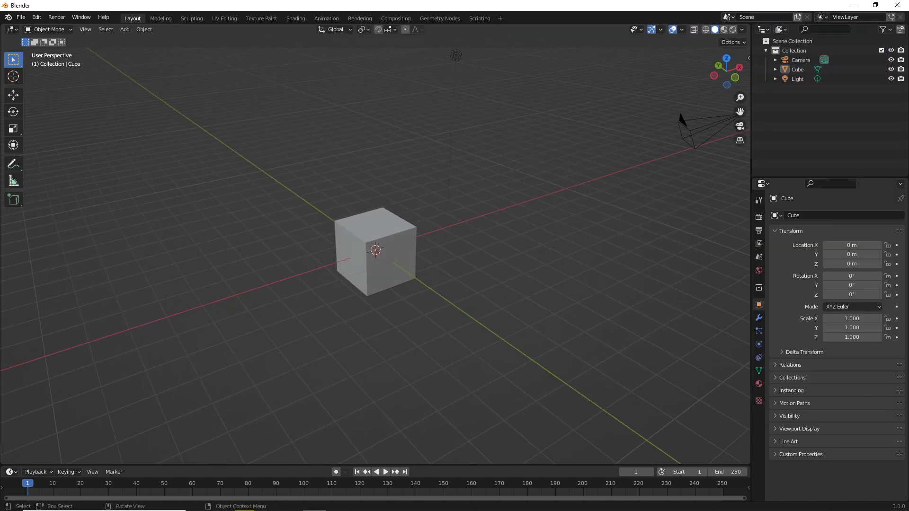
scroll(378, 265, up, 2)
click(379, 266)
click(492, 331)
middle_drag(493, 331, 374, 331)
key(a)
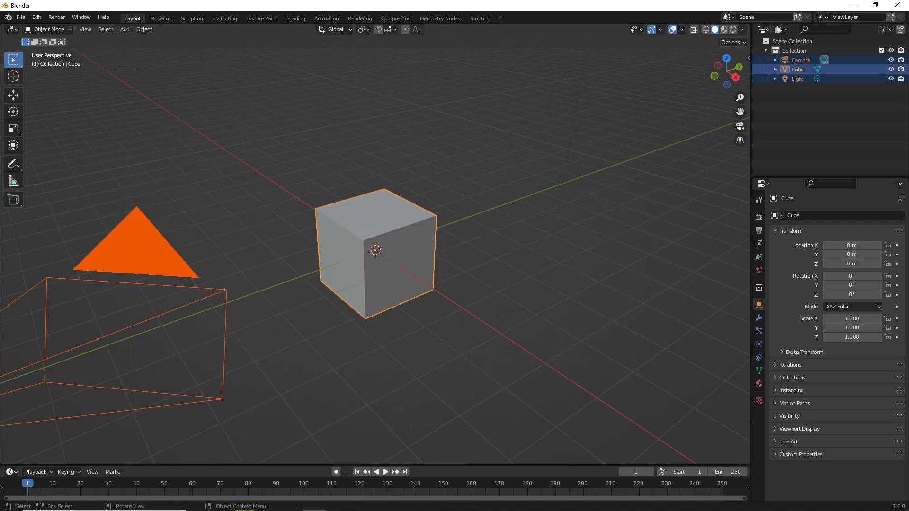
key(Delete)
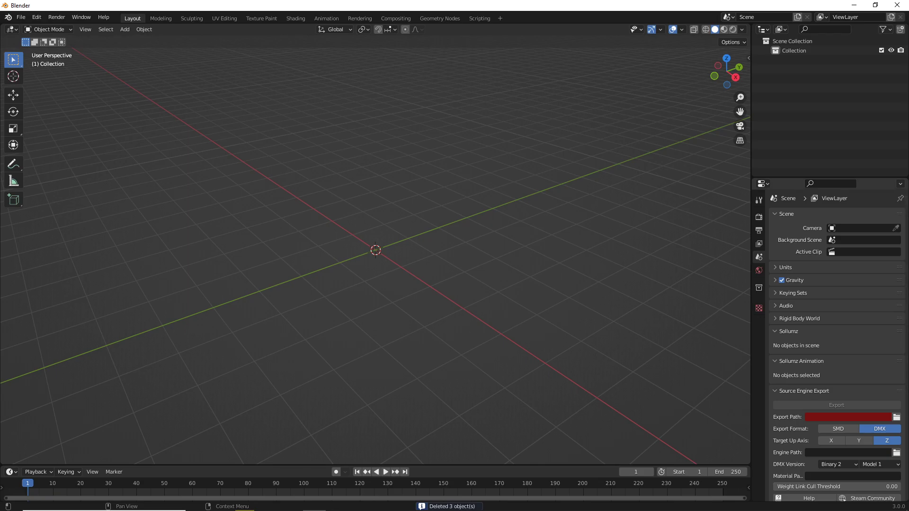
Set the scene's unit scale to 0.1
click(786, 268)
click(864, 294)
text(.1)
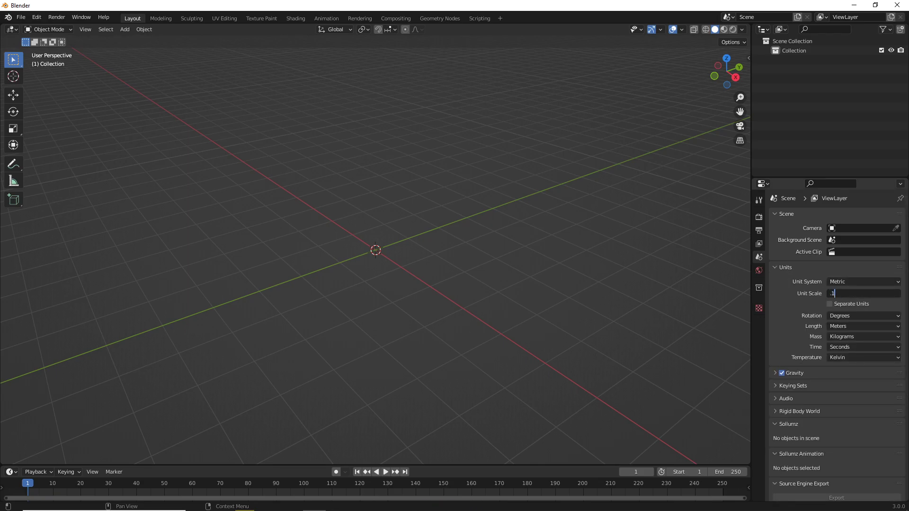
key(Return)
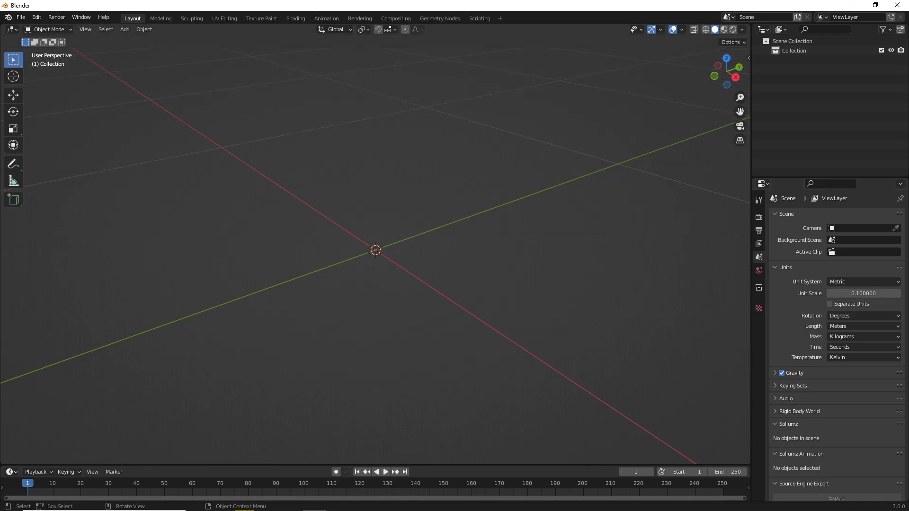
Show the viewport sidebar, look over the Cats plugin's model options and display the PSK/PSA Import options
key(n)
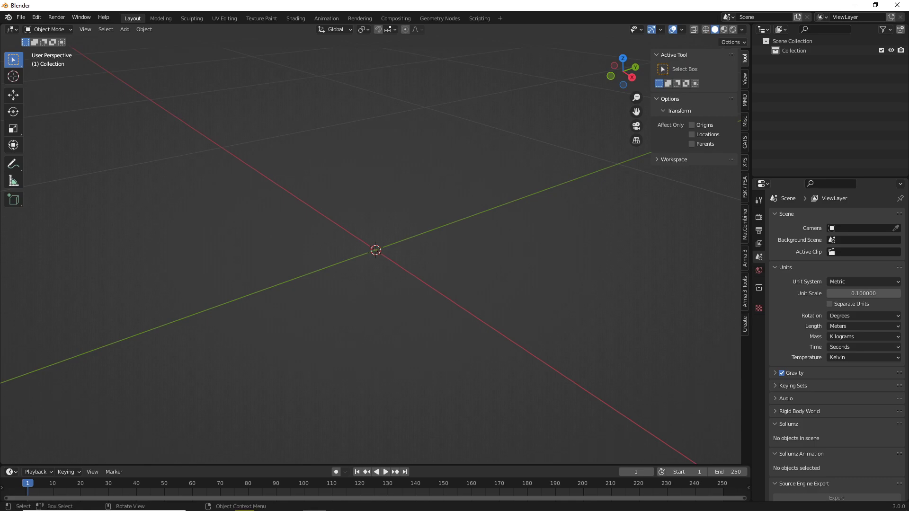
click(745, 187)
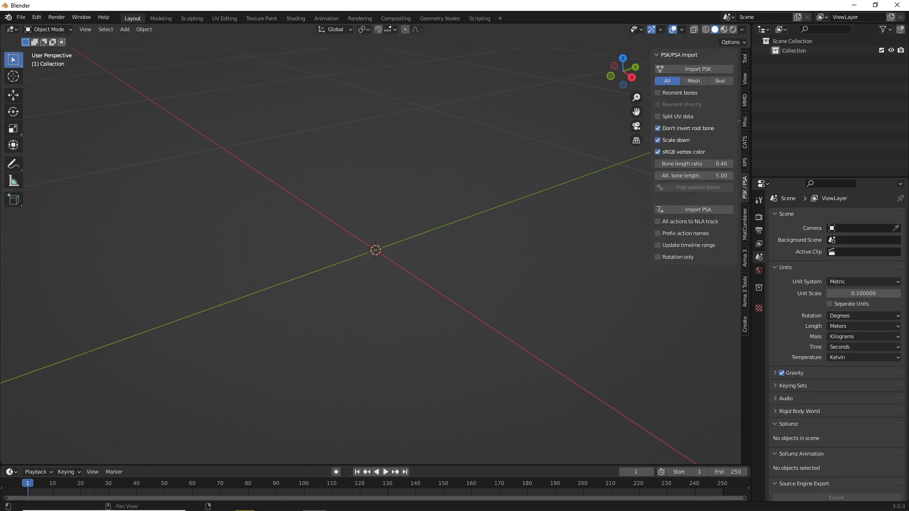
click(745, 142)
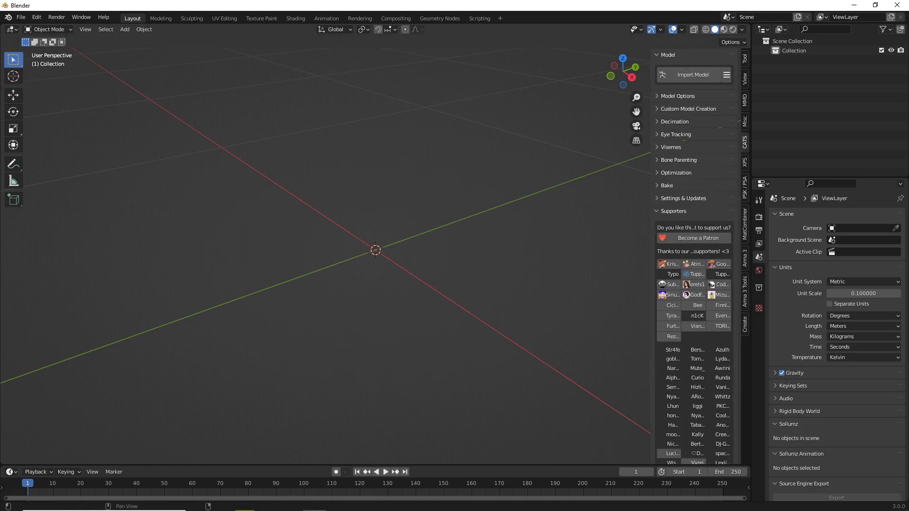
click(673, 211)
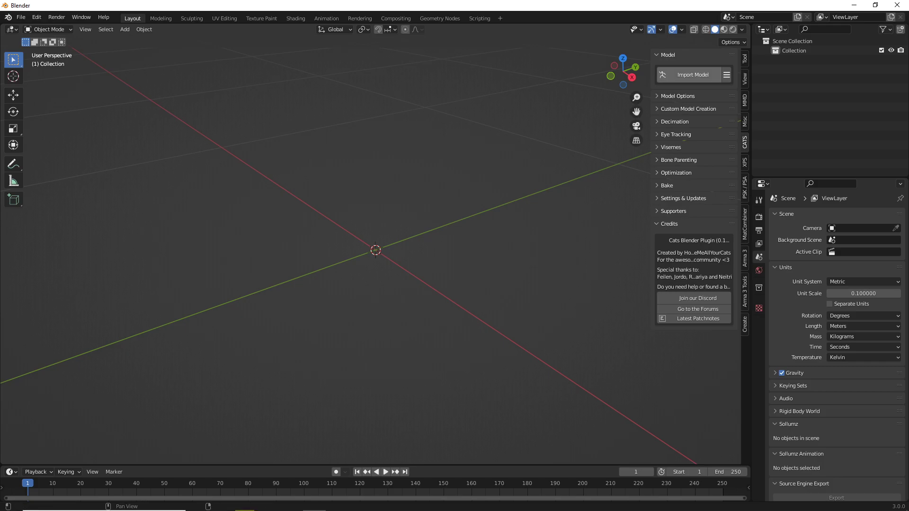
click(678, 97)
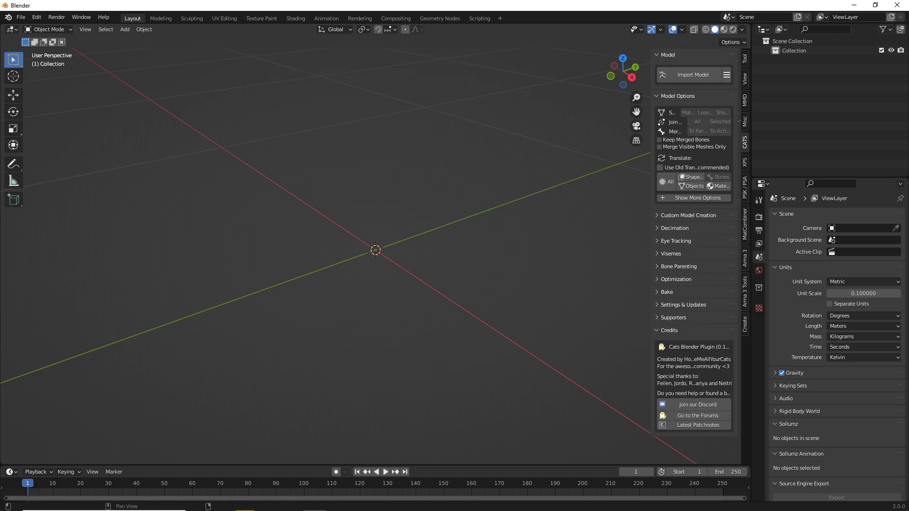
click(745, 187)
click(745, 142)
click(745, 188)
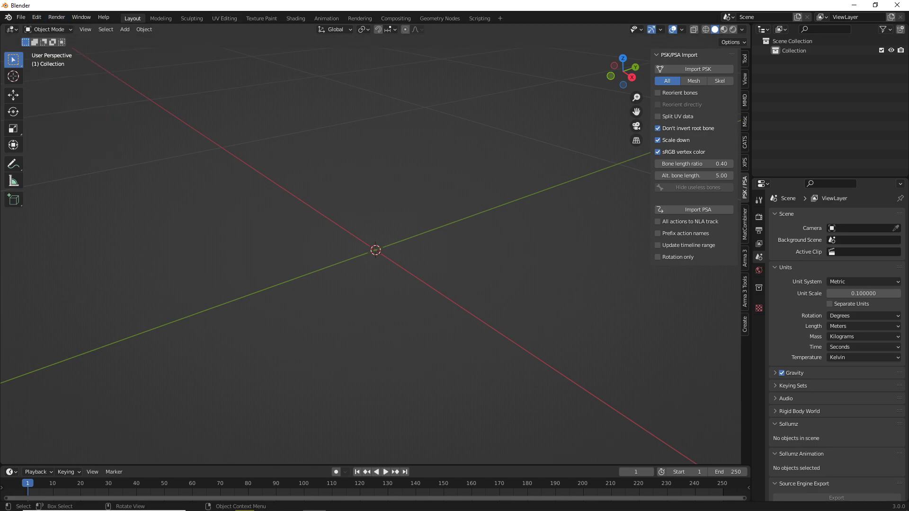
Look at the add-on list and the add-on install option in the Blender preferences, and close the preferences
click(36, 17)
click(57, 152)
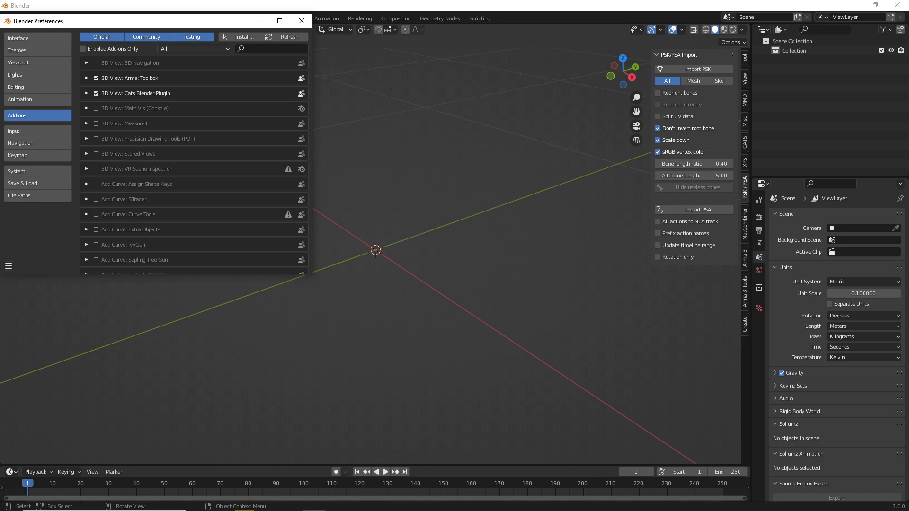
click(240, 37)
click(464, 7)
click(302, 21)
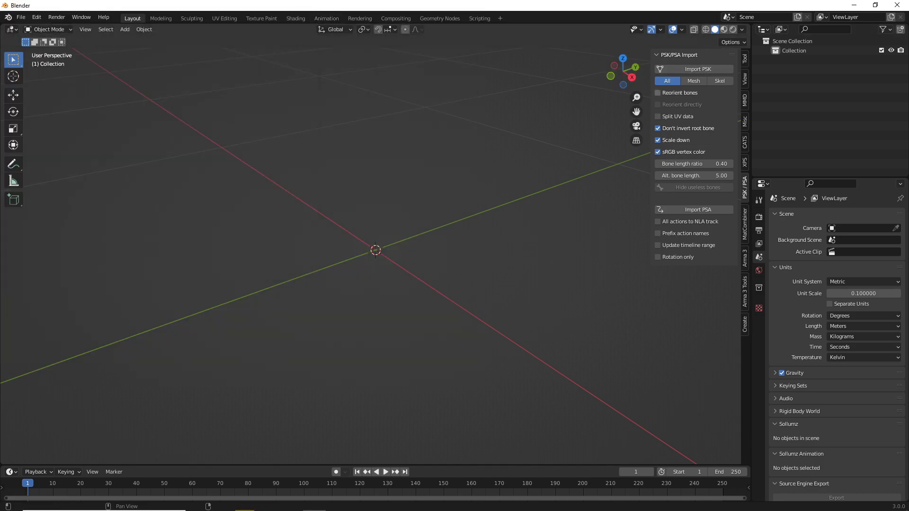
Start a PSK import and browse to the SWAT folder inside the desktop's Character folder
click(698, 69)
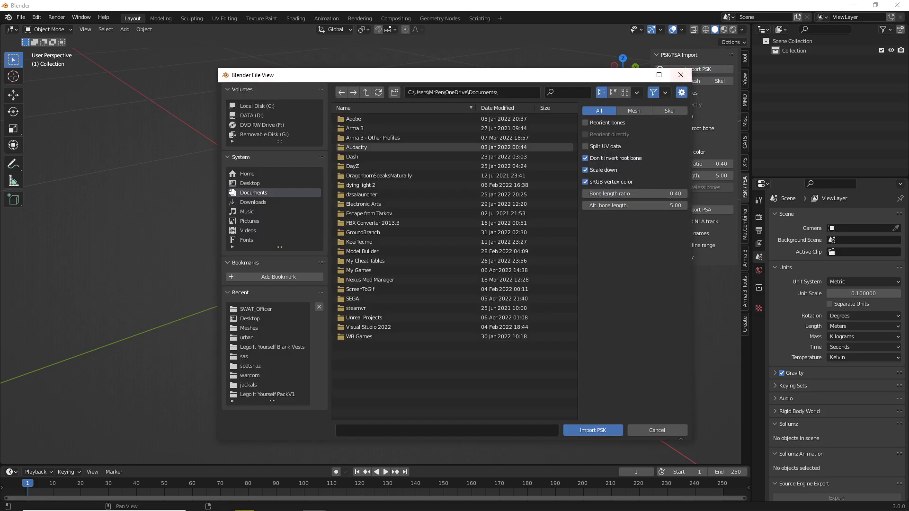
click(250, 184)
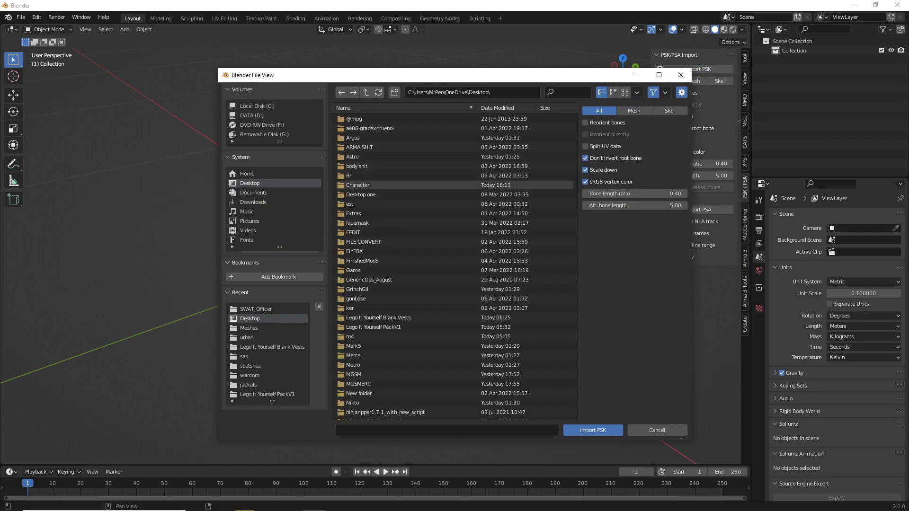
double_click(358, 186)
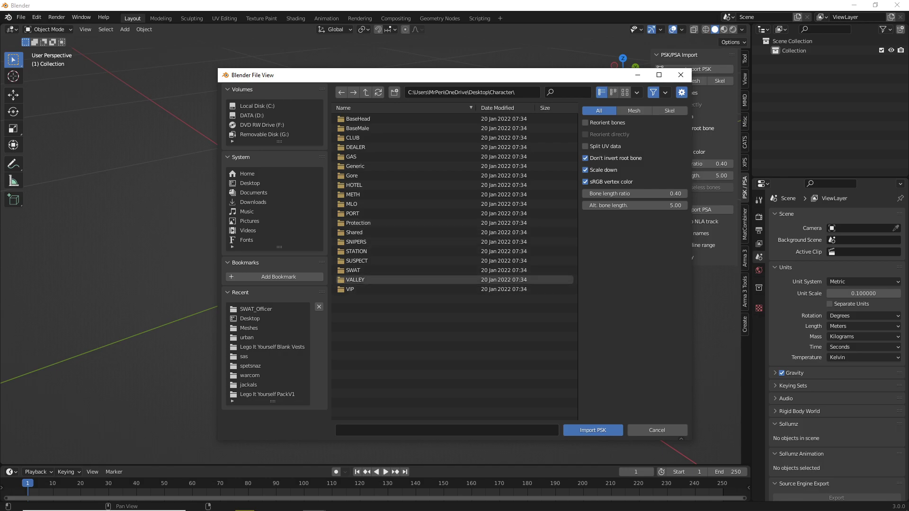
double_click(360, 270)
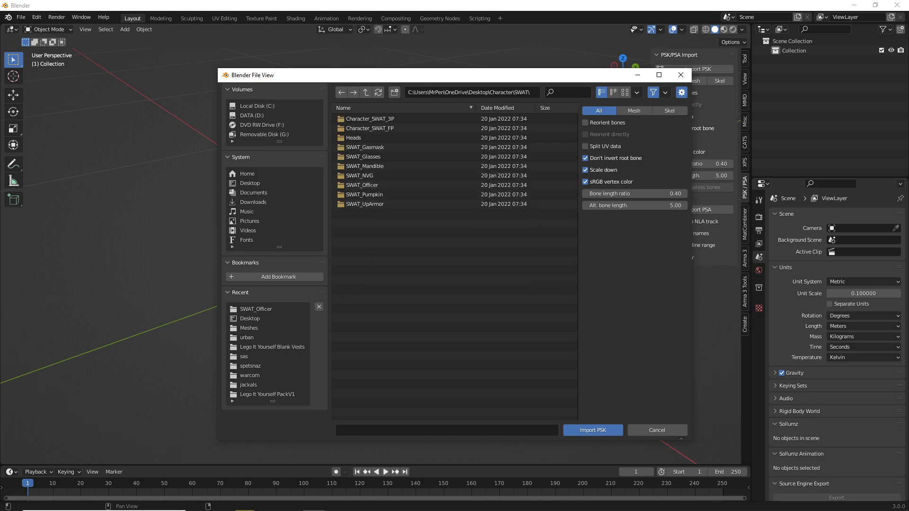
Browse the VALLEY folder under Character and return to the SWAT folder
click(366, 93)
double_click(360, 280)
click(366, 92)
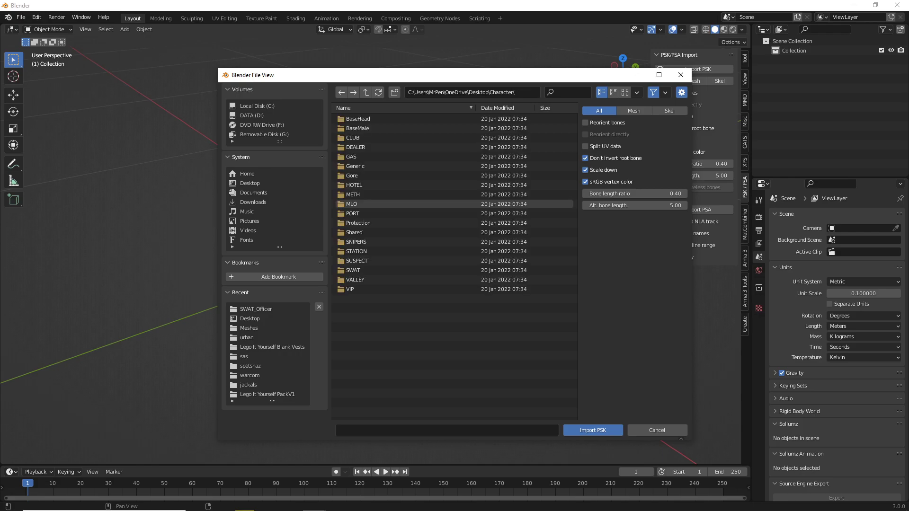
double_click(360, 280)
double_click(360, 118)
key(BackSpace)
key(BackSpace)
double_click(353, 271)
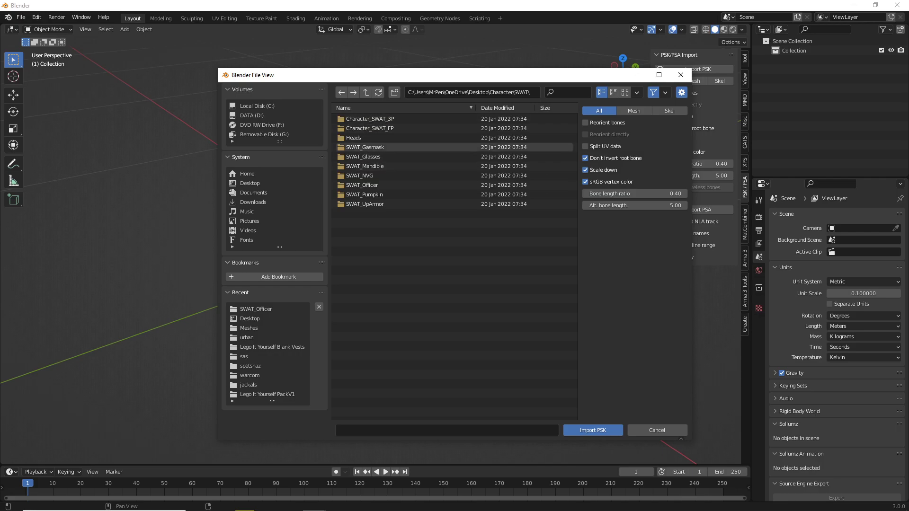
Import SK_head_eli_masked_opt.psk from the Heads/Eli/Meshes subfolder
double_click(354, 137)
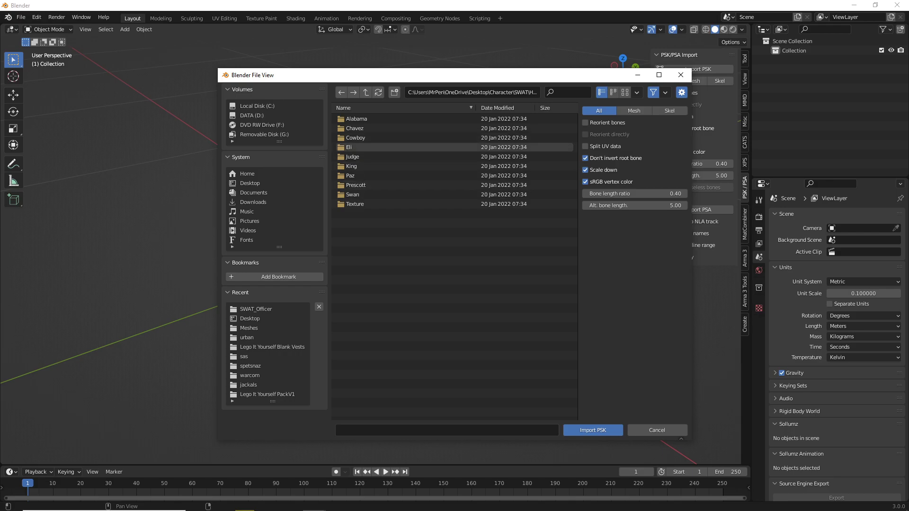
double_click(353, 148)
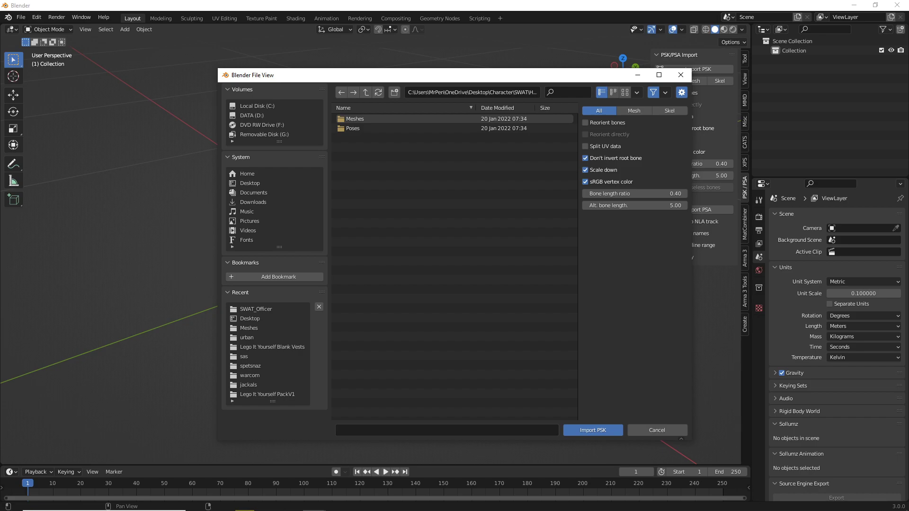
double_click(355, 119)
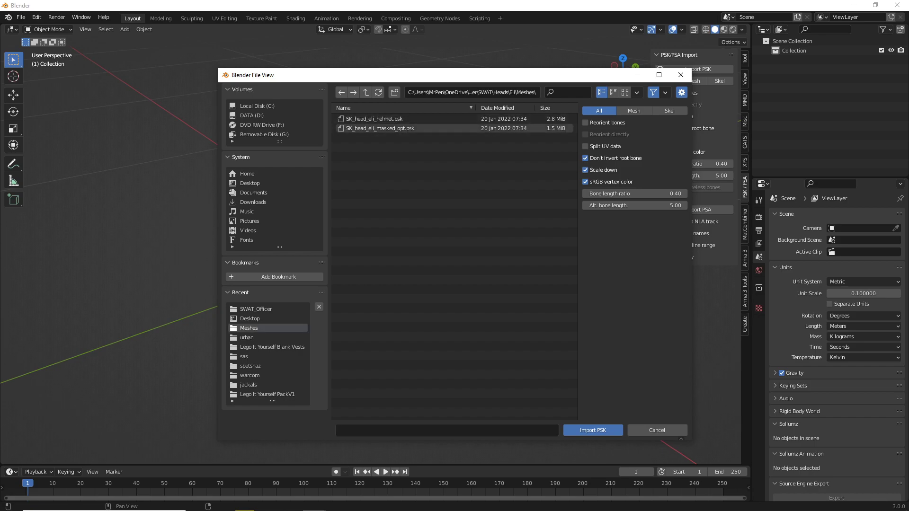
click(375, 128)
double_click(374, 128)
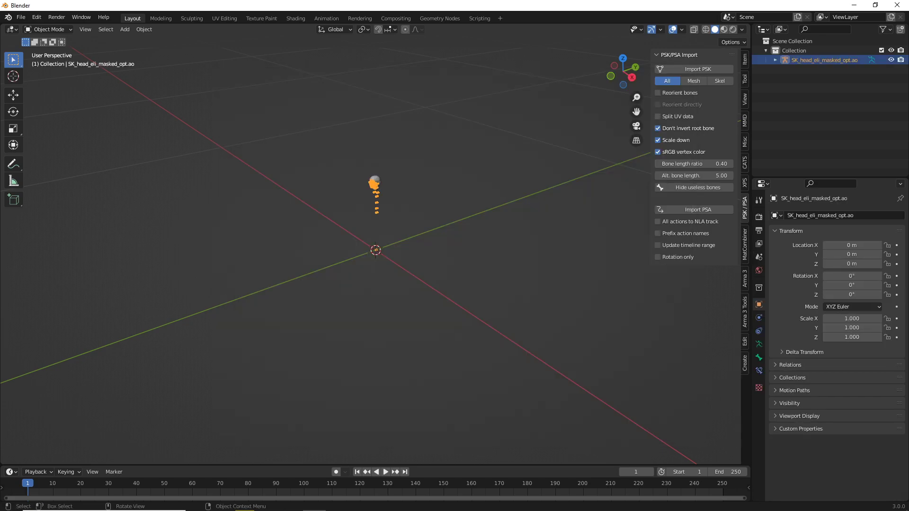
Select the entire imported head model with its armature and scale it by 100
scroll(374, 128, down, 5)
click(374, 128)
mouse_move(374, 128)
middle_down()
mouse_move(481, 131)
mouse_move(384, 130)
middle_up()
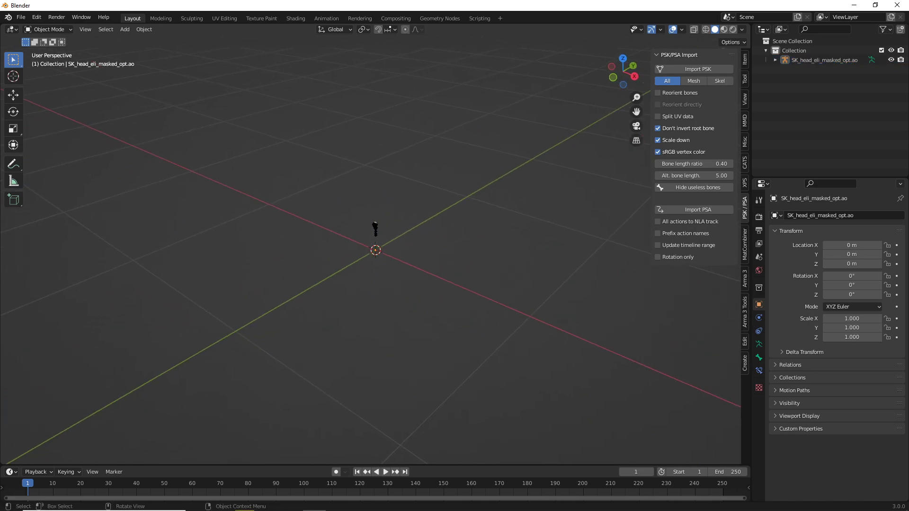
key(a)
text(s)
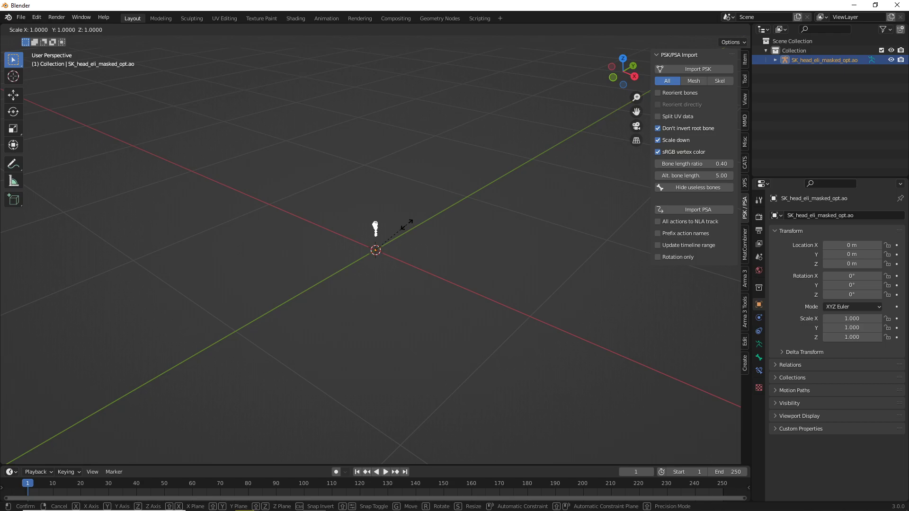
text(100)
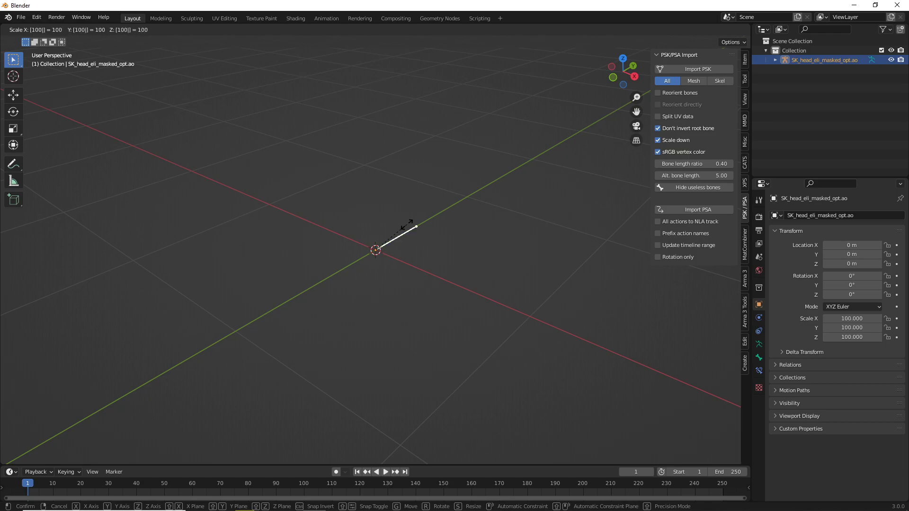
key(Return)
Select the helmeted head mesh and try moving it apart from its armature, cancelling each move
middle_drag(379, 237, 429, 208)
shift+middle_drag(429, 208, 422, 427)
scroll(422, 426, down, 4)
shift+middle_drag(388, 189, 380, 280)
scroll(380, 279, up, 2)
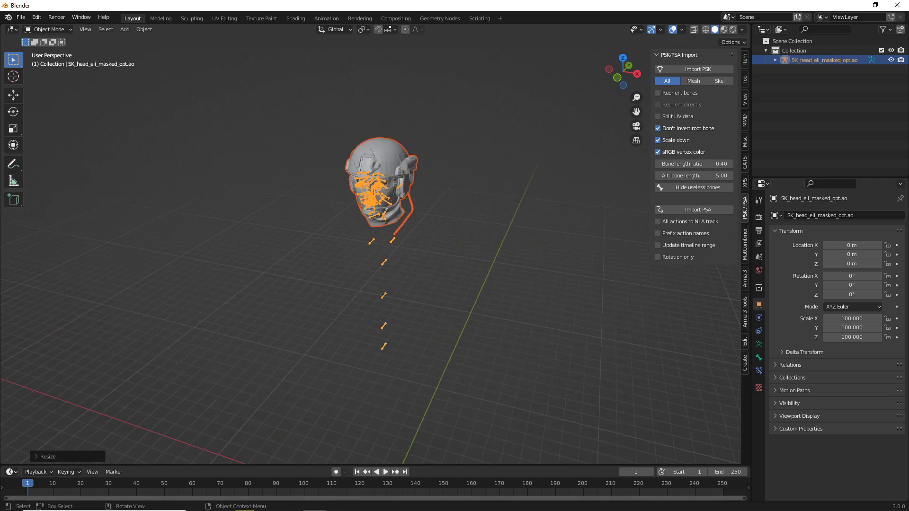
click(391, 159)
key(g)
right_click(436, 151)
key(g)
right_click(396, 163)
key(g)
key(Escape)
middle_drag(398, 189, 405, 231)
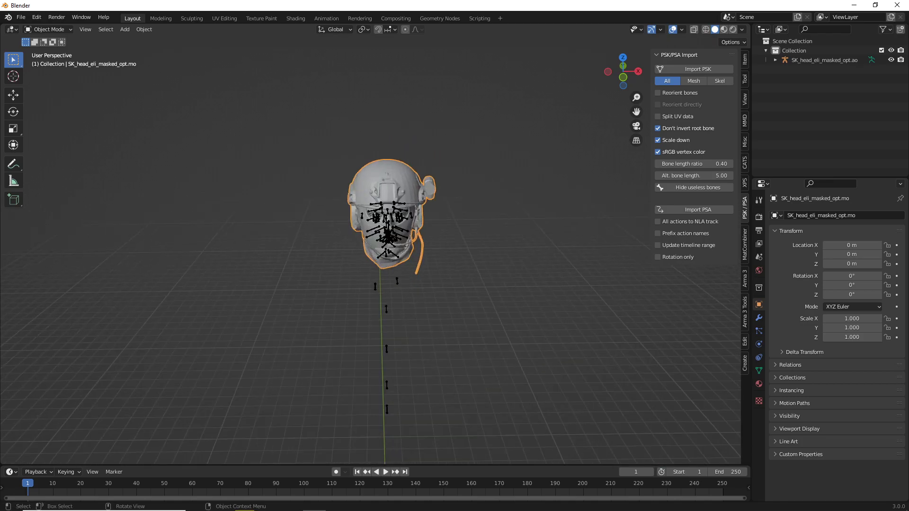
Hide the armature of the imported head and select the helmeted head mesh
scroll(389, 218, up, 2)
click(389, 323)
key(g)
key(Escape)
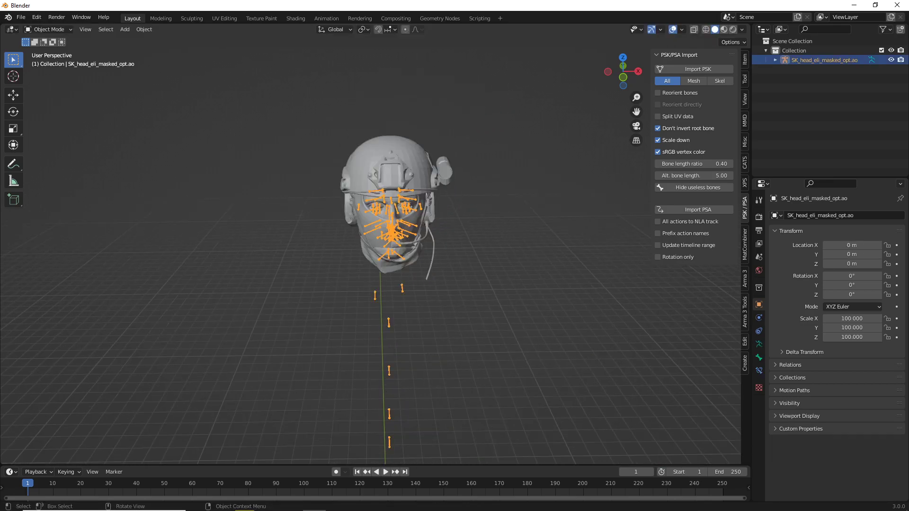
key(h)
click(392, 223)
middle_drag(392, 223, 379, 210)
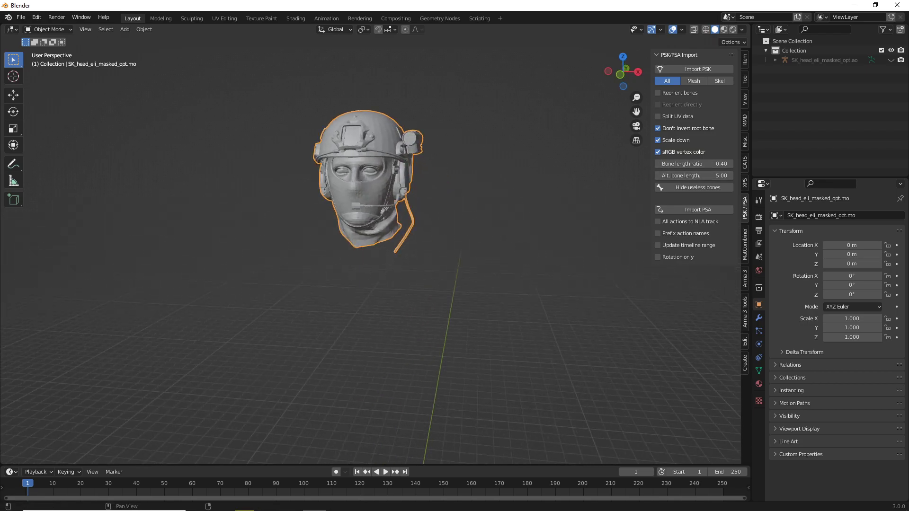
Separate the helmeted head mesh by materials with the CATS plugin's model options
click(745, 163)
scroll(327, 251, up, 10)
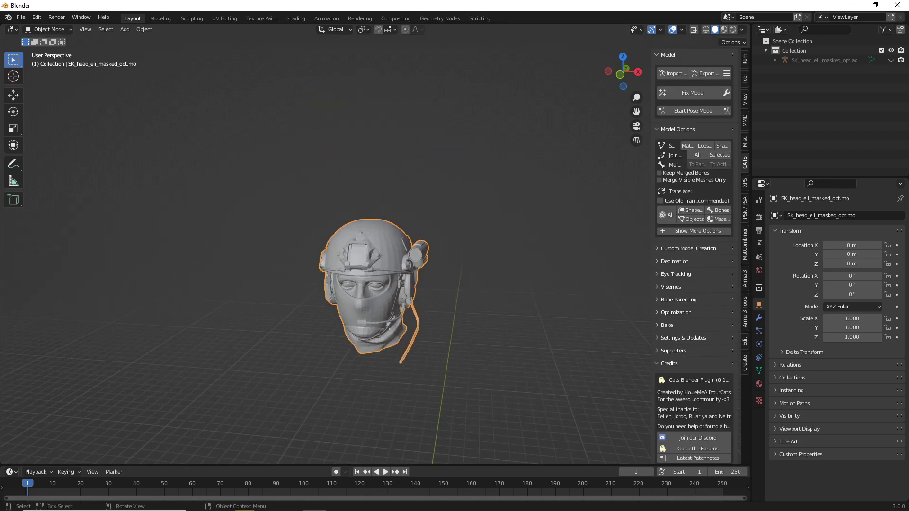
scroll(327, 251, down, 10)
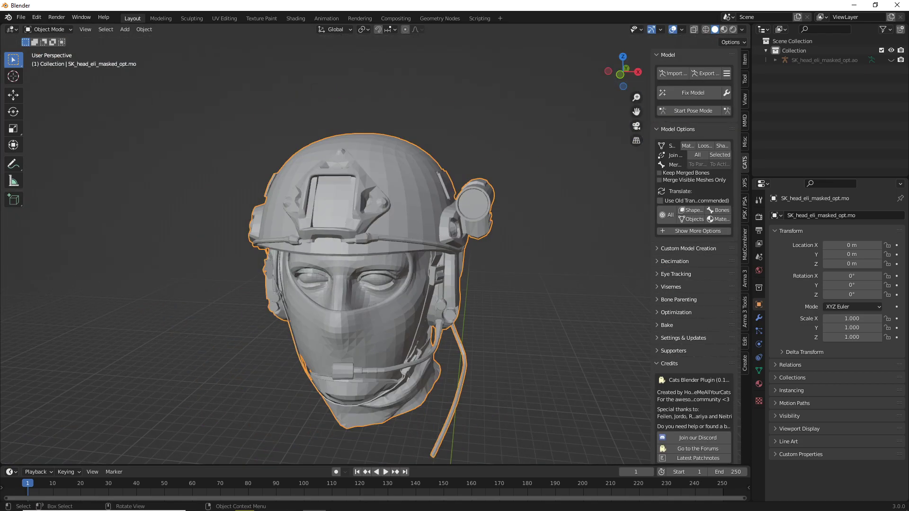
drag(653, 143, 620, 142)
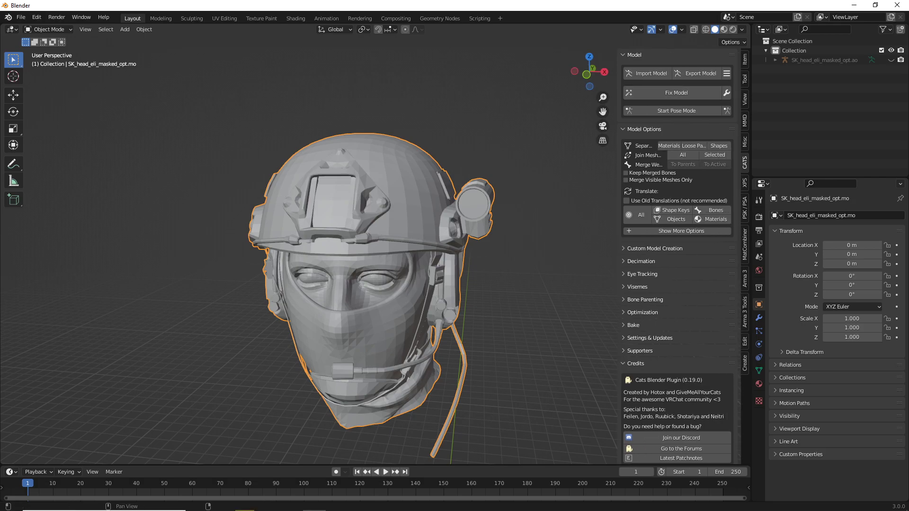
Try moving the separated helmet and mask pieces apart one at a time, cancelling each move
click(407, 209)
key(g)
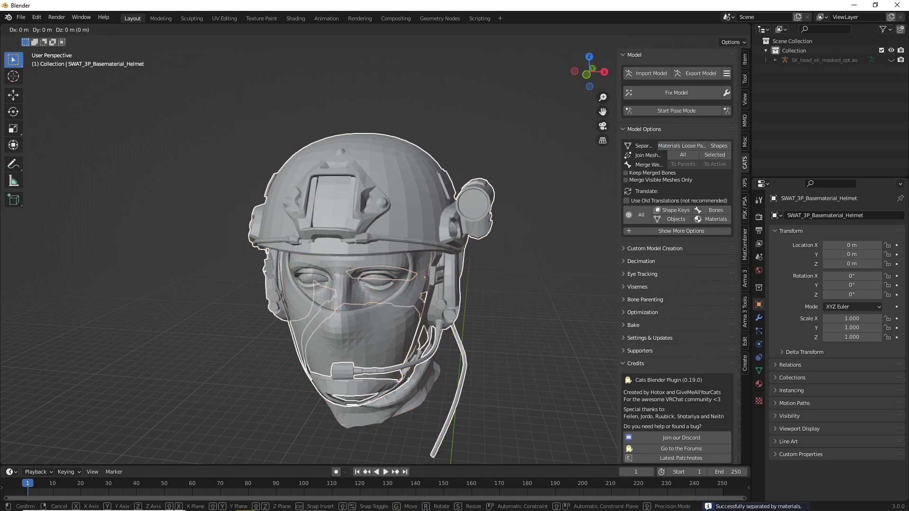
right_click(445, 222)
click(353, 332)
key(g)
right_click(313, 270)
Delete the separated SWAT_3P_Basematerial_Helmet piece from the head
click(353, 204)
key(g)
right_click(308, 218)
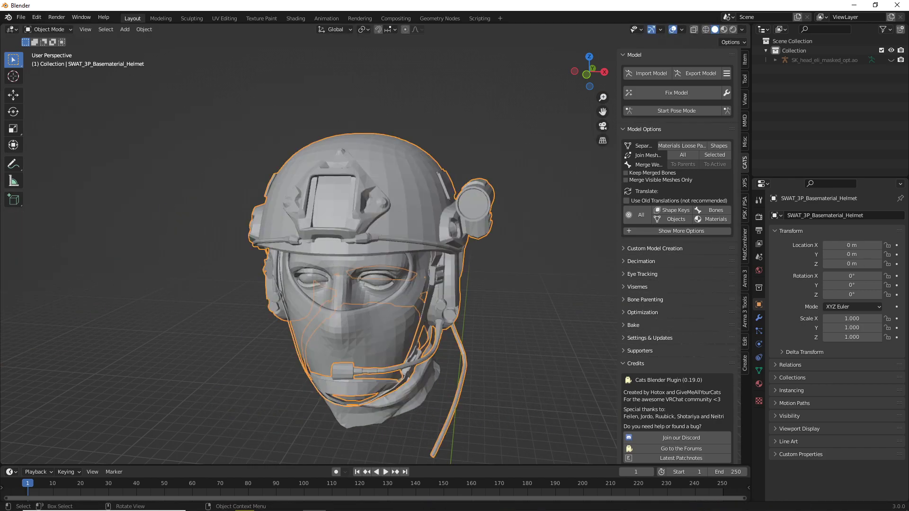
key(Delete)
click(353, 213)
middle_drag(353, 213, 392, 199)
Try moving the remaining SWAT_3P_Basematerial_Body balaclava piece off the face, cancelling each move
click(540, 183)
key(g)
right_click(590, 179)
middle_drag(590, 179, 542, 182)
click(464, 159)
key(g)
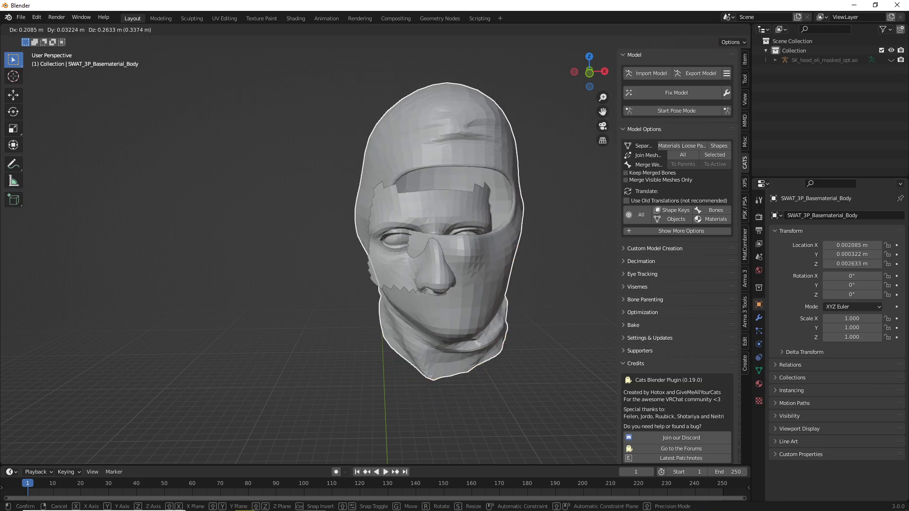
key(Escape)
Join all remaining face, eye and balaclava pieces into one head mesh and clear the selection
key(a)
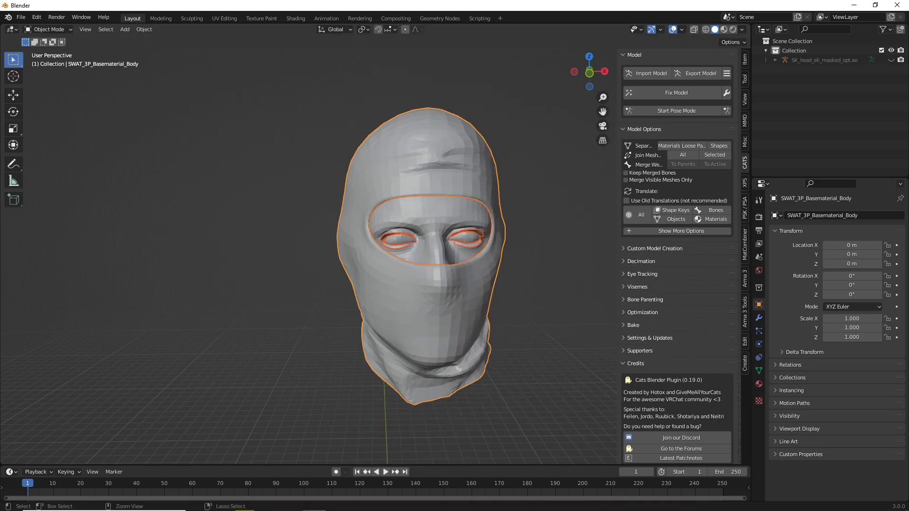
key(ctrl+j)
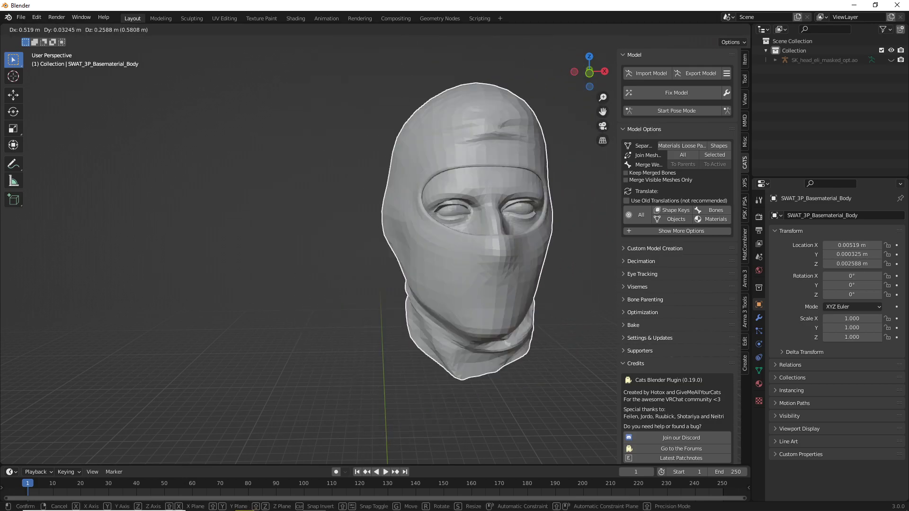
key(alt+a)
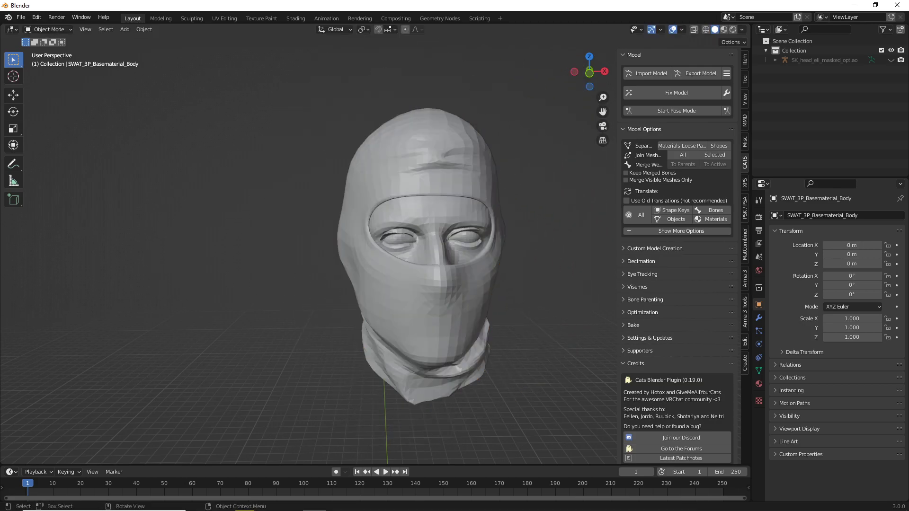
Hide the joined masked head mesh from the scene
middle_drag(398, 266, 388, 270)
scroll(386, 270, down, 3)
click(386, 275)
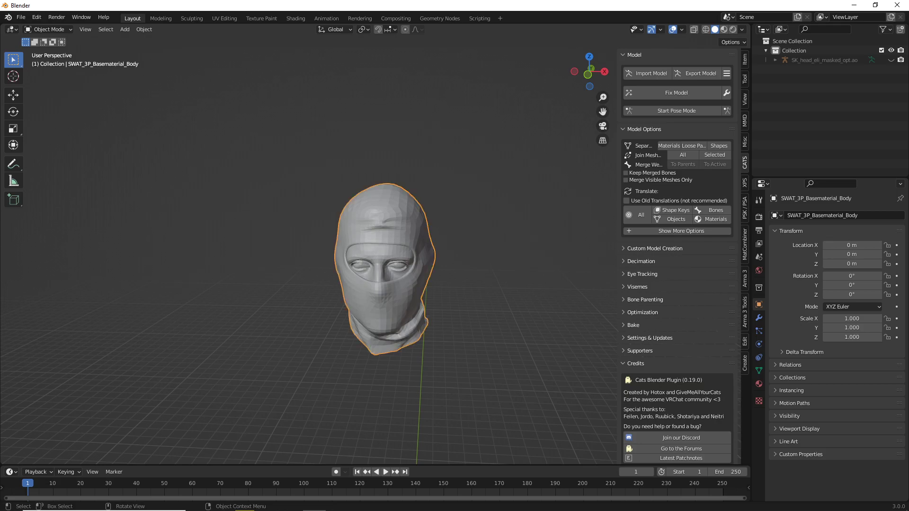
key(Delete)
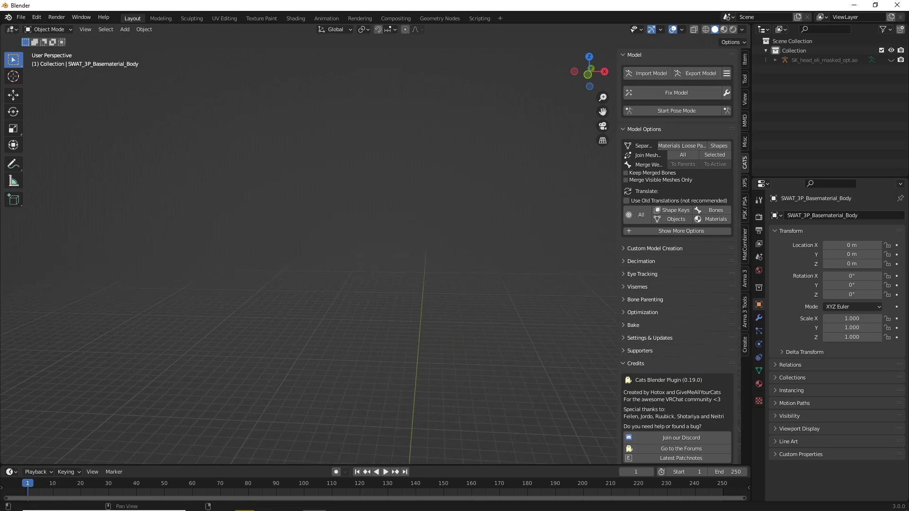
Import VideoHead.fbx from the Desktop folder with the CATS model importer
click(648, 73)
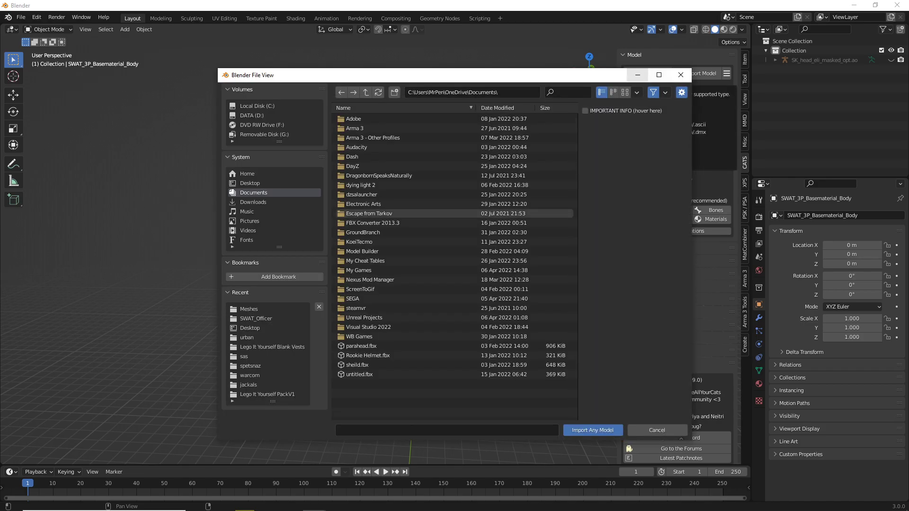
scroll(379, 405, down, 8)
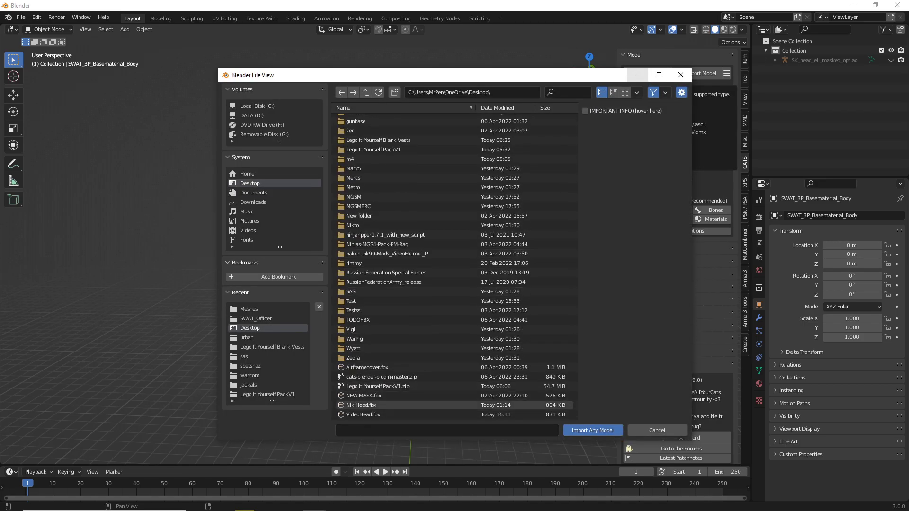
double_click(363, 415)
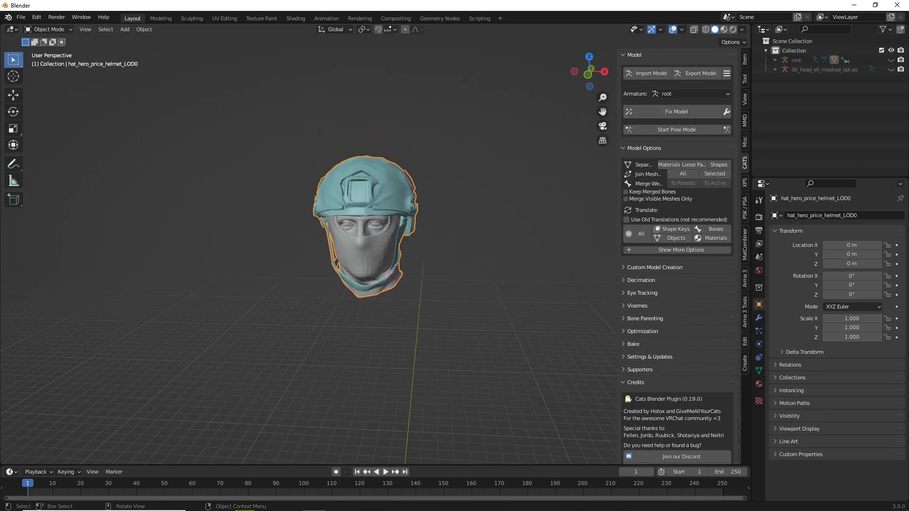
Separate the imported VideoHead model by materials
click(669, 165)
scroll(370, 217, up, 10)
scroll(370, 218, down, 4)
Delete the imported model's mask, face and eye pieces, keeping only the helmet and its buckle
click(365, 222)
key(Delete)
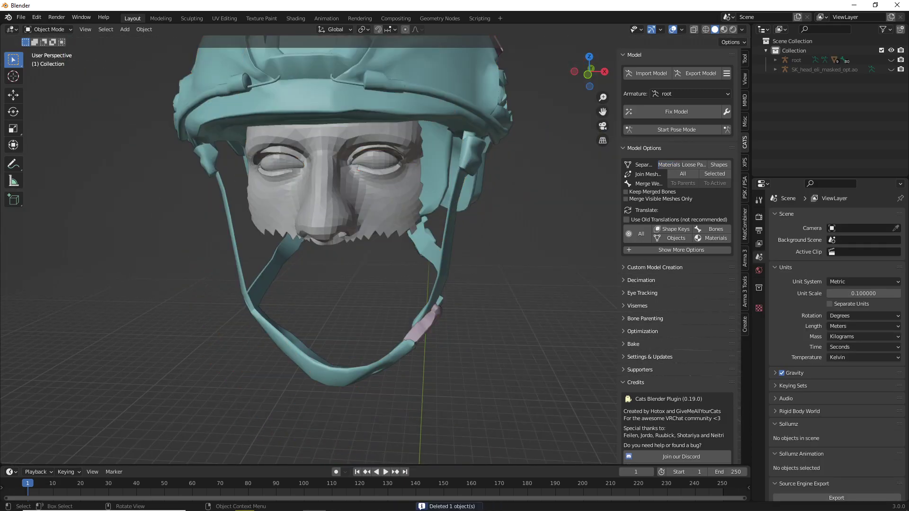
click(362, 208)
key(Delete)
click(376, 168)
key(Delete)
click(377, 152)
key(Delete)
click(374, 157)
key(Delete)
click(358, 158)
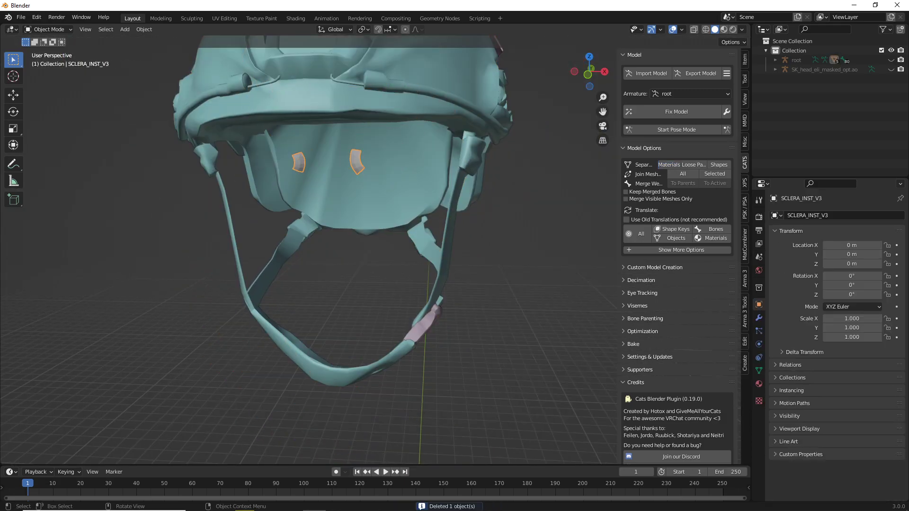
key(Delete)
Reveal all hidden objects and select the imported helmet mesh
key(alt+h)
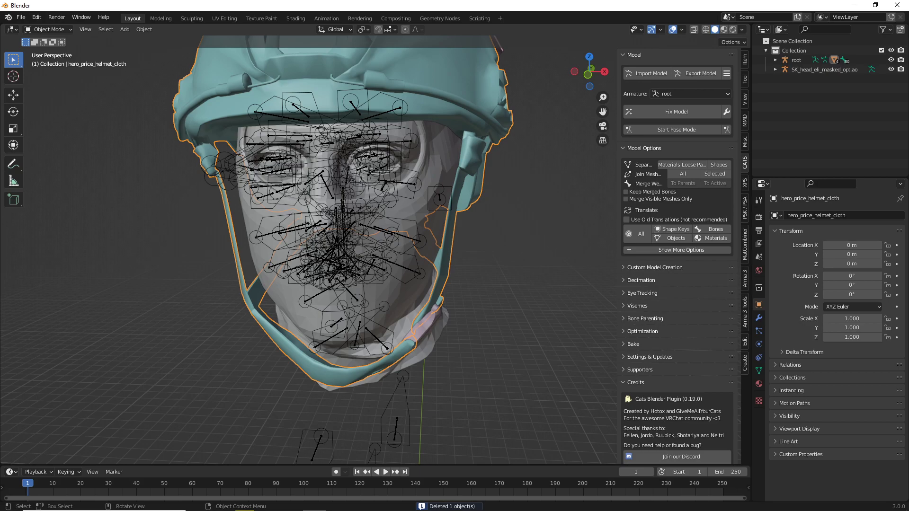
key(alt+a)
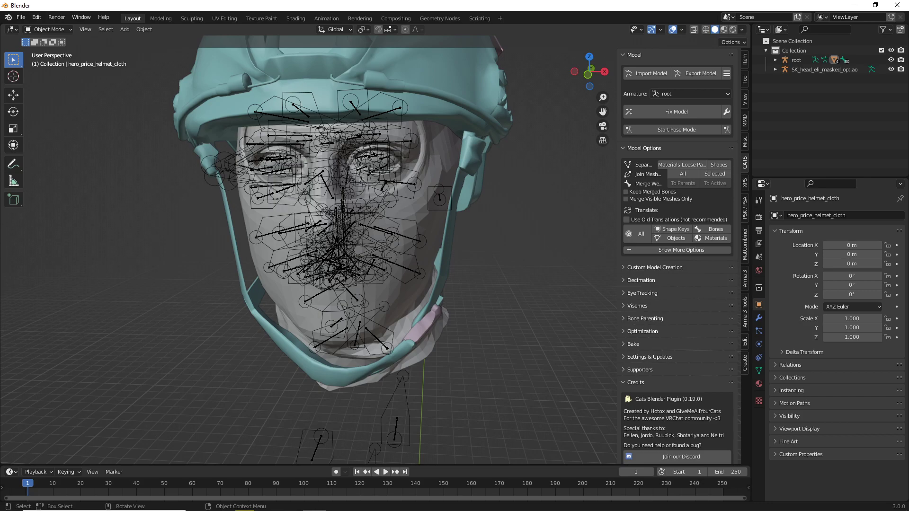
click(341, 90)
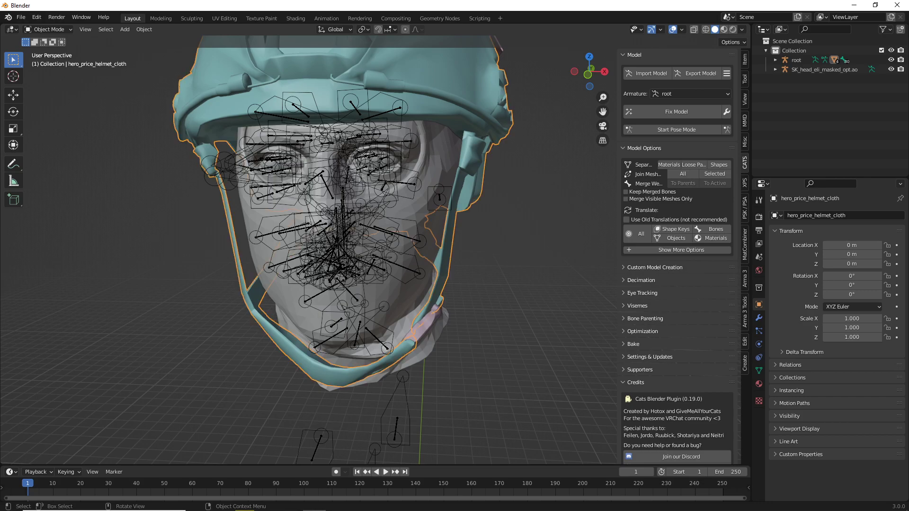
scroll(341, 90, down, 6)
click(341, 90)
scroll(341, 90, up, 4)
click(341, 90)
middle_drag(341, 90, 317, 97)
click(339, 135)
click(340, 134)
middle_drag(339, 135, 370, 134)
click(369, 134)
Try moving the hero_price_helmet_cloth mesh and the parts beneath it apart, cancelling each move
key(g)
right_click(459, 218)
click(461, 120)
mouse_move(460, 121)
middle_down()
mouse_move(496, 121)
mouse_move(467, 121)
middle_up()
click(468, 121)
key(g)
key(Escape)
key(g)
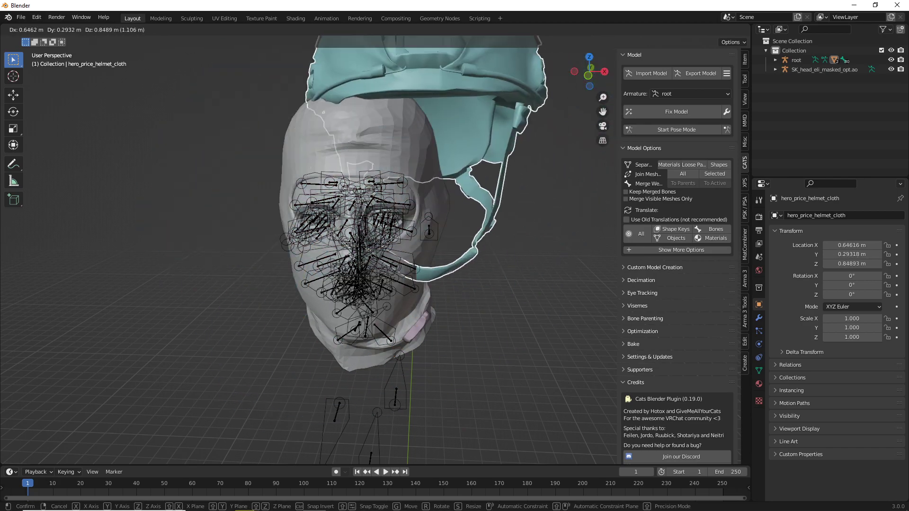
key(Escape)
click(402, 306)
key(g)
key(Escape)
Delete the root armature that came with the imported helmet
click(414, 288)
key(g)
key(Escape)
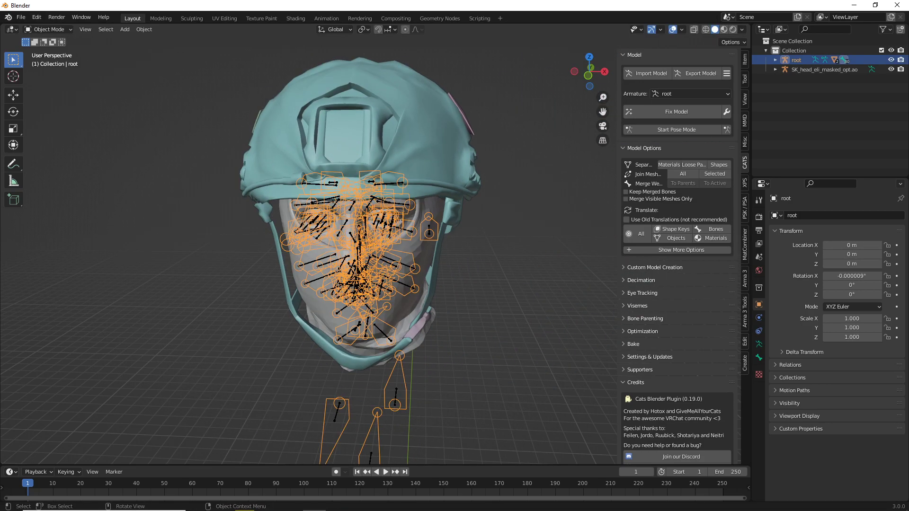
key(Delete)
Delete all vertex groups from the hero_price_helmet_cloth mesh
click(416, 156)
key(g)
key(Escape)
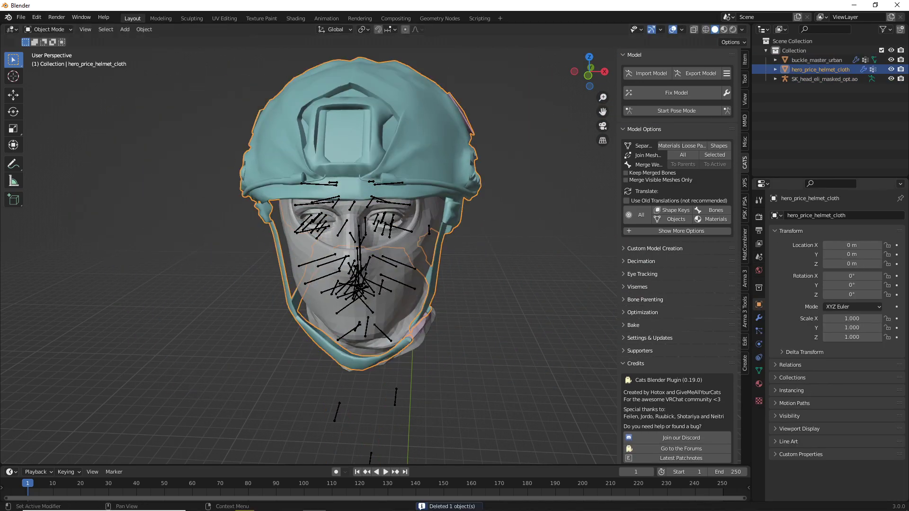
click(759, 371)
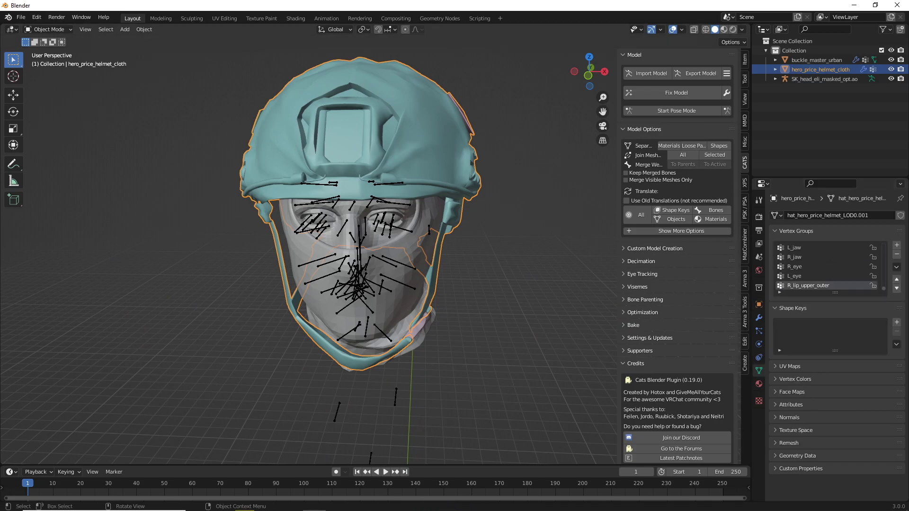
click(897, 267)
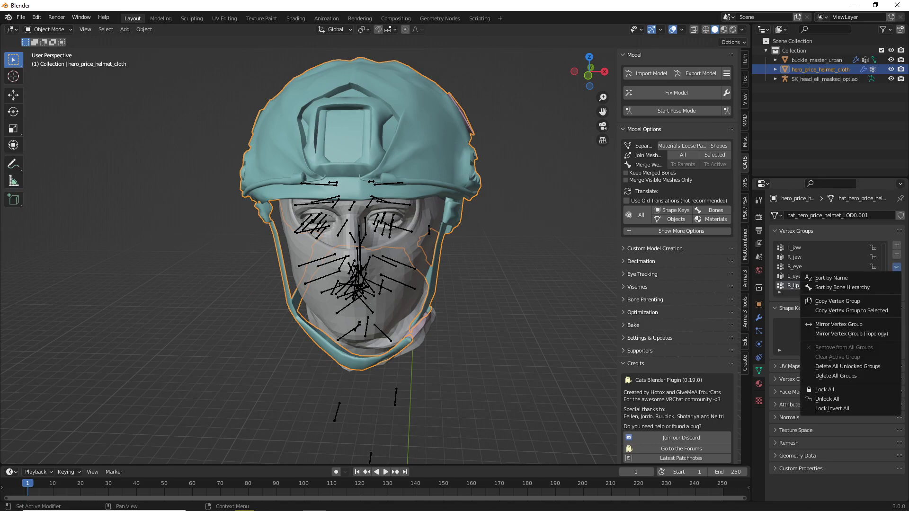
click(836, 377)
Copy the UV map name UV_SINGLE from the masked head mesh
click(790, 347)
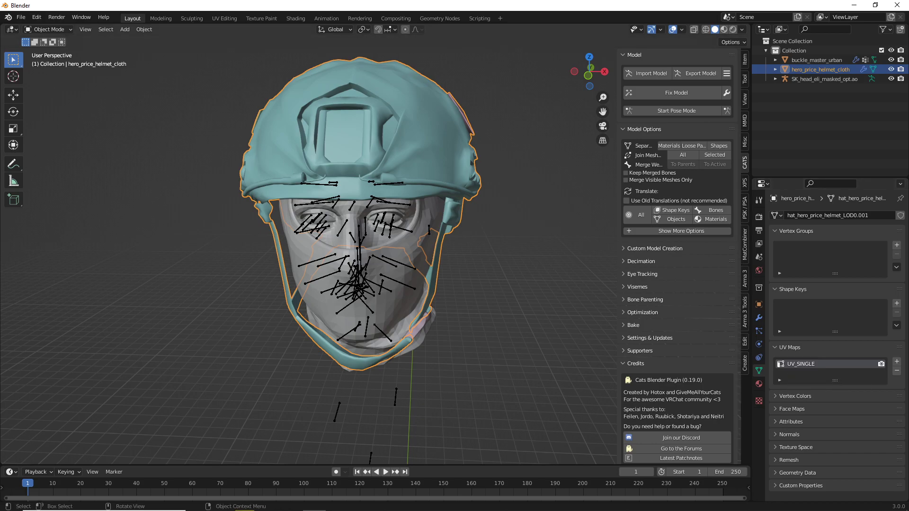
click(388, 303)
key(g)
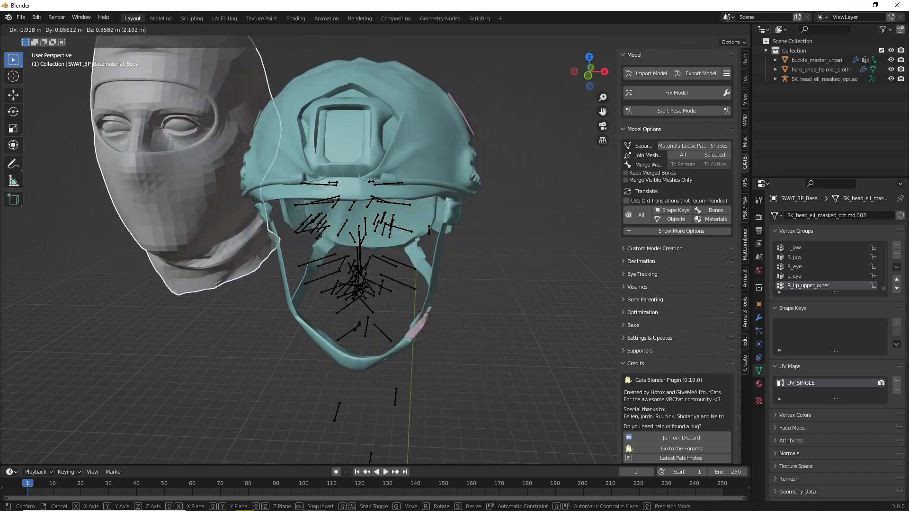
right_click(403, 260)
double_click(802, 383)
key(ctrl+c)
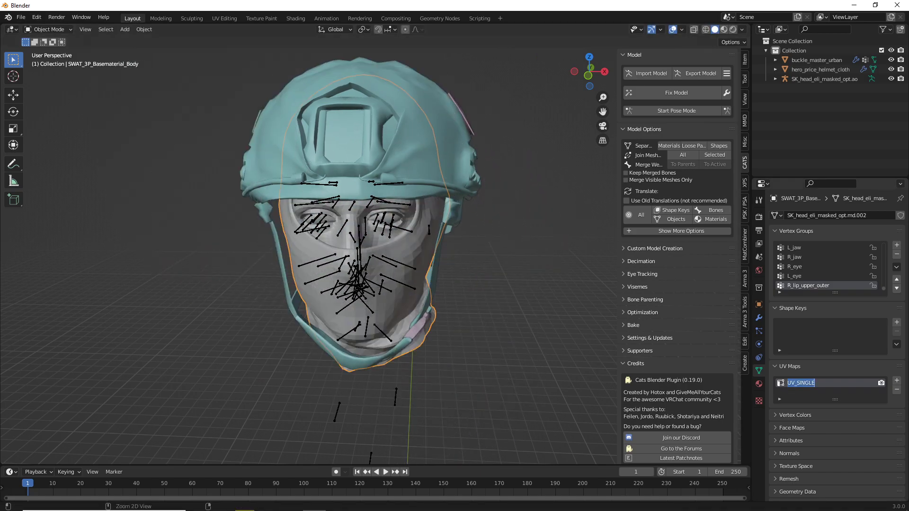
Rename the UV map of hero_price_helmet_cloth to the copied name UV_SINGLE
click(407, 156)
click(408, 156)
key(g)
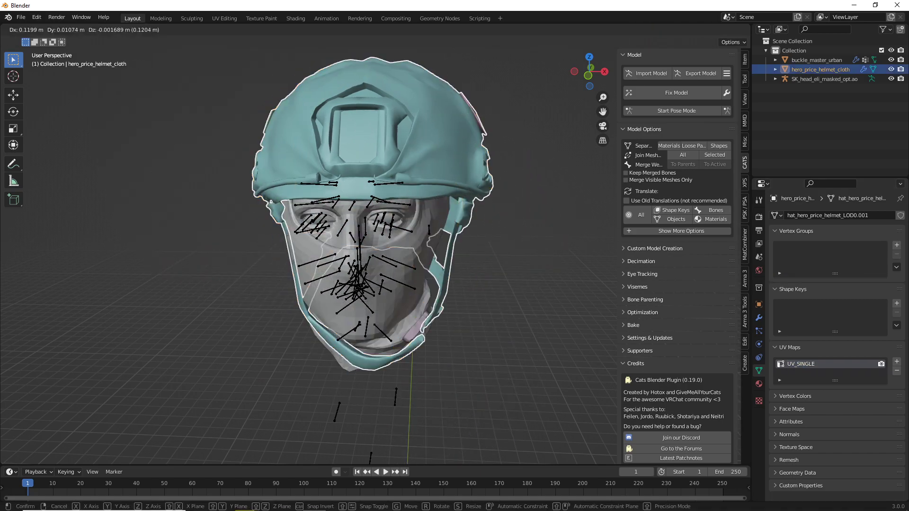
key(Escape)
double_click(801, 365)
key(ctrl+v)
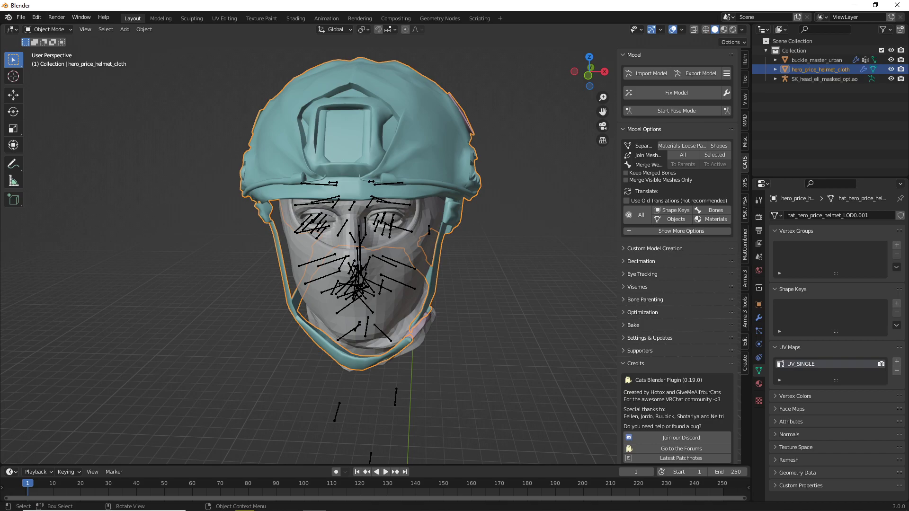
scroll(375, 244, up, 2)
middle_drag(375, 244, 380, 239)
scroll(380, 240, down, 2)
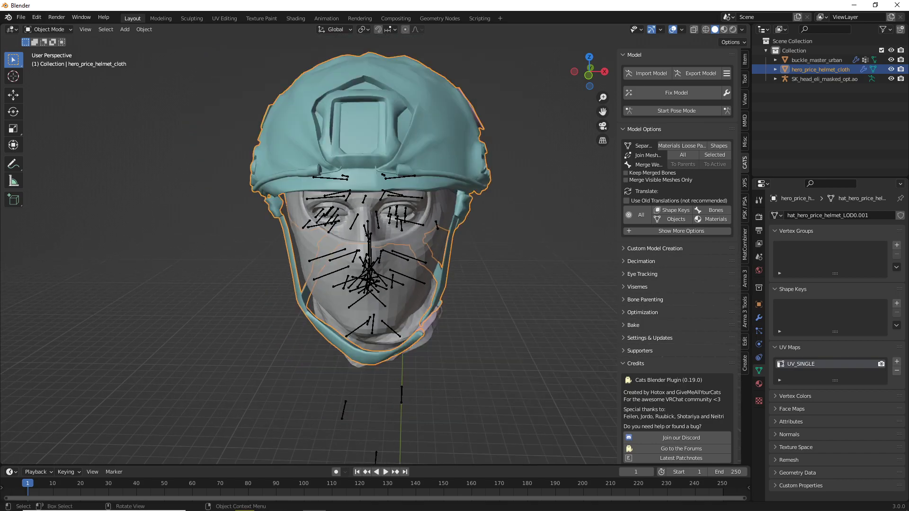
click(502, 350)
mouse_move(408, 510)
click(500, 502)
click(500, 502)
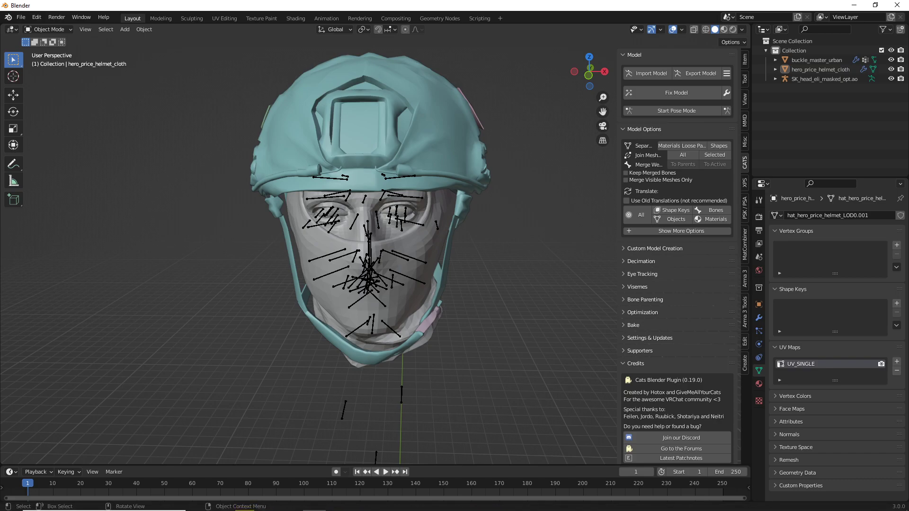
Try moving the helmet off the head, cancel the move, and select the masked head mesh
click(438, 142)
key(g)
key(Escape)
click(516, 227)
click(403, 294)
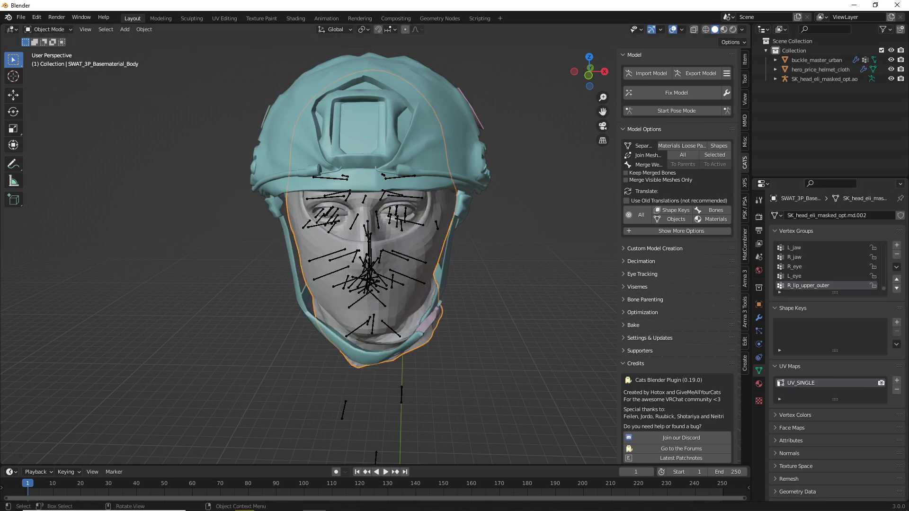
Join the helmet cloth mesh into buckle_master_urban and switch the combined helmet to Edit Mode
click(407, 142)
key(g)
key(Escape)
shift+click(430, 321)
key(ctrl+j)
click(47, 29)
click(45, 47)
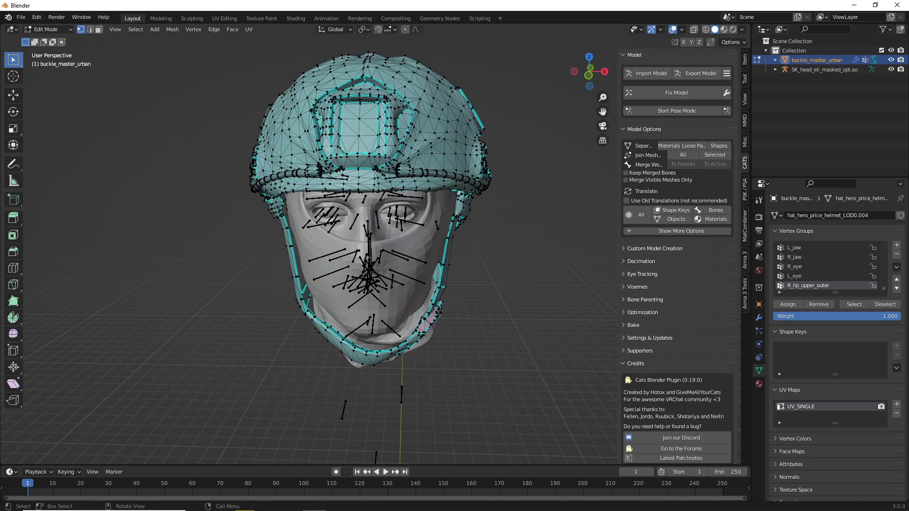
Select all vertices of the combined helmet, cancel a trial move, and return to Object Mode
key(a)
middle_drag(379, 237, 393, 237)
key(g)
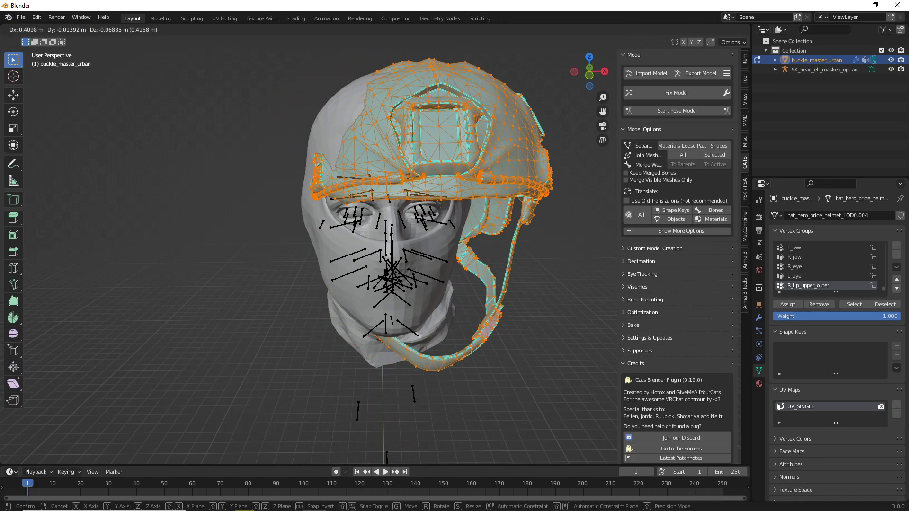
key(Escape)
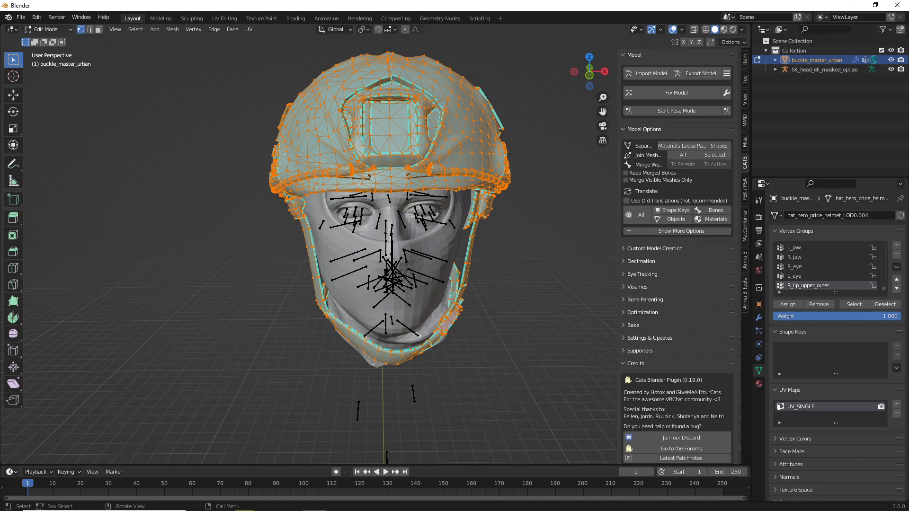
click(48, 29)
click(45, 39)
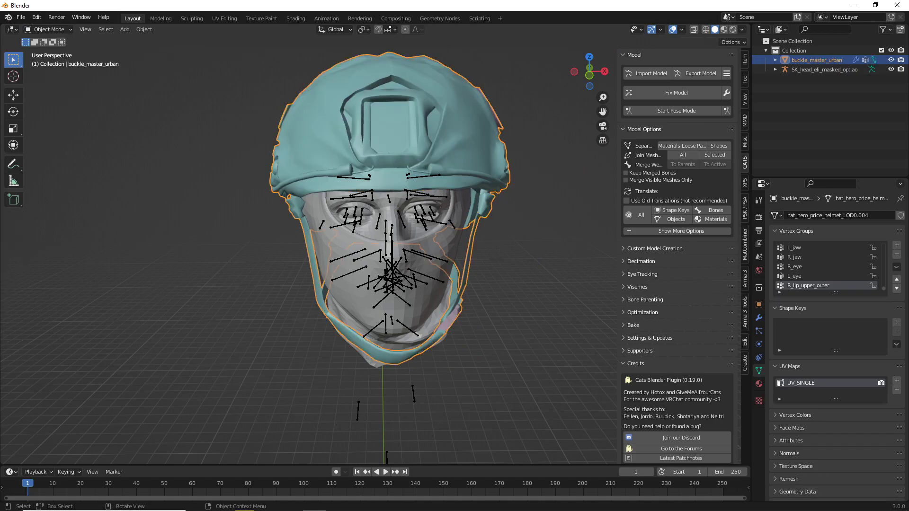
Join the masked head mesh into buckle_master_urban and look through the combined mesh's vertex groups
middle_drag(393, 237, 374, 237)
key(a)
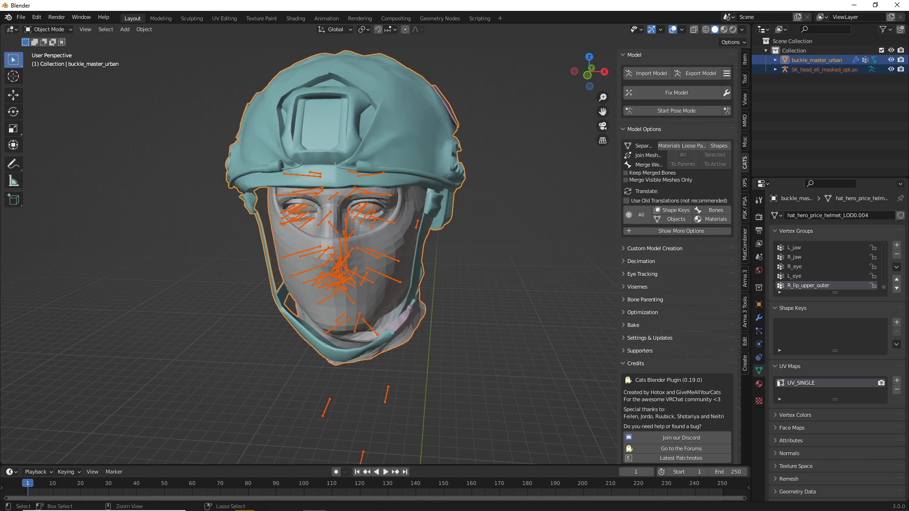
key(g)
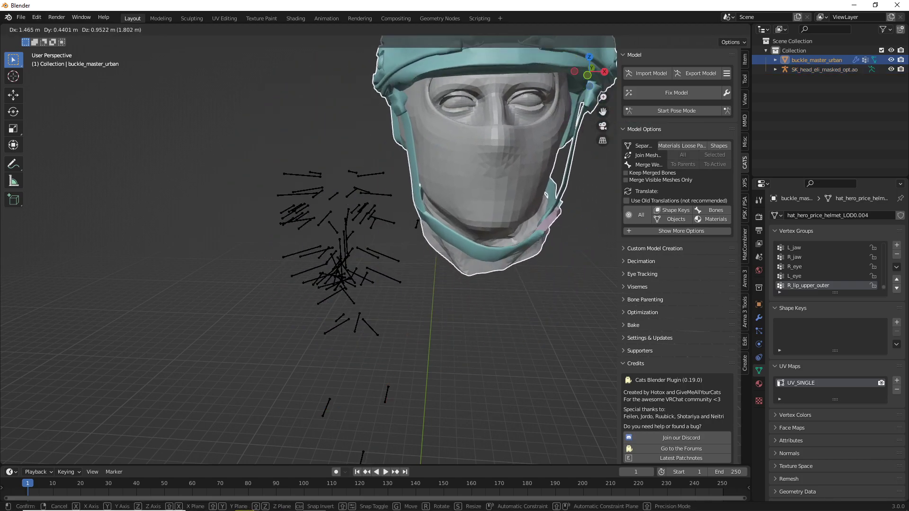
key(Escape)
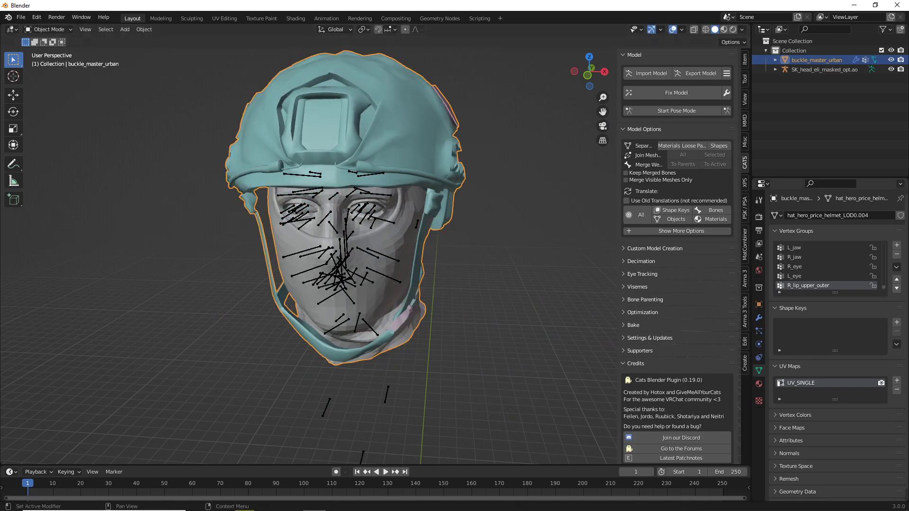
drag(883, 287, 884, 245)
scroll(824, 267, down, 5)
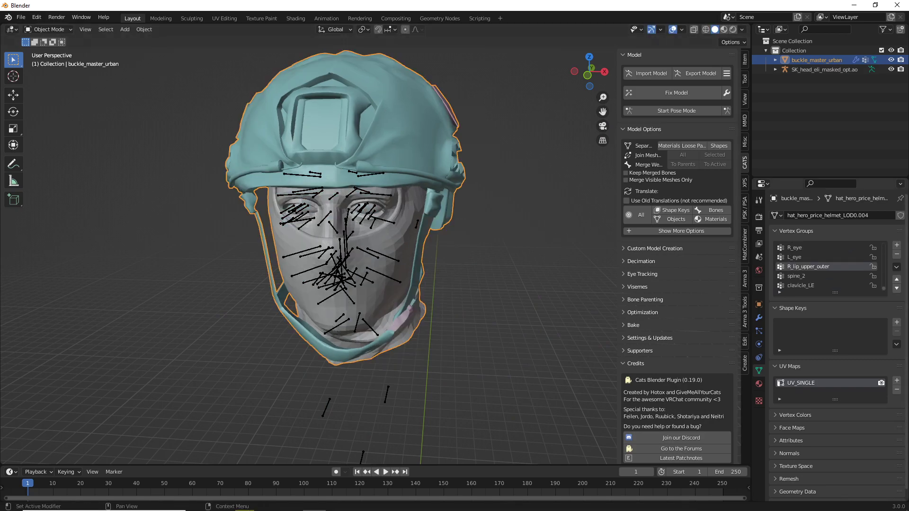
drag(884, 288, 884, 245)
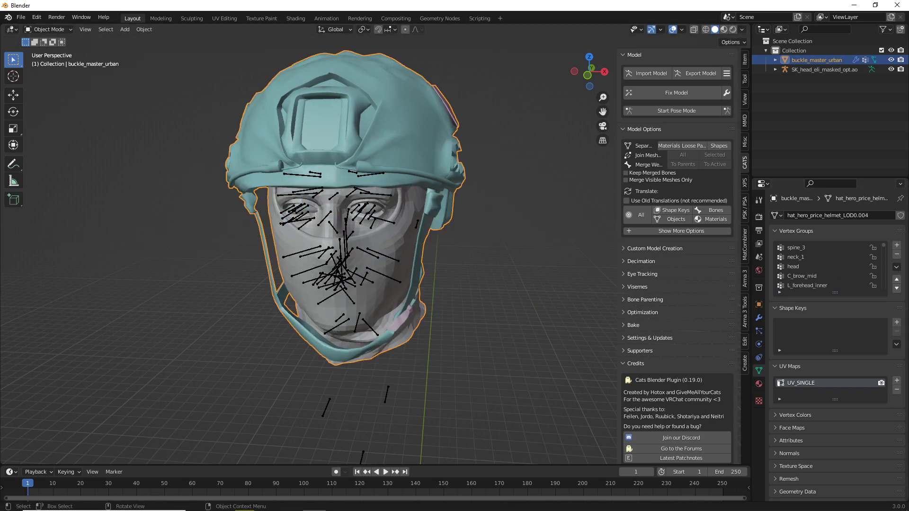
Try moving the combined mesh and the armature separately, cancelling each move
middle_drag(512, 255, 473, 256)
click(220, 253)
click(256, 123)
key(g)
key(Escape)
click(220, 254)
key(g)
key(Escape)
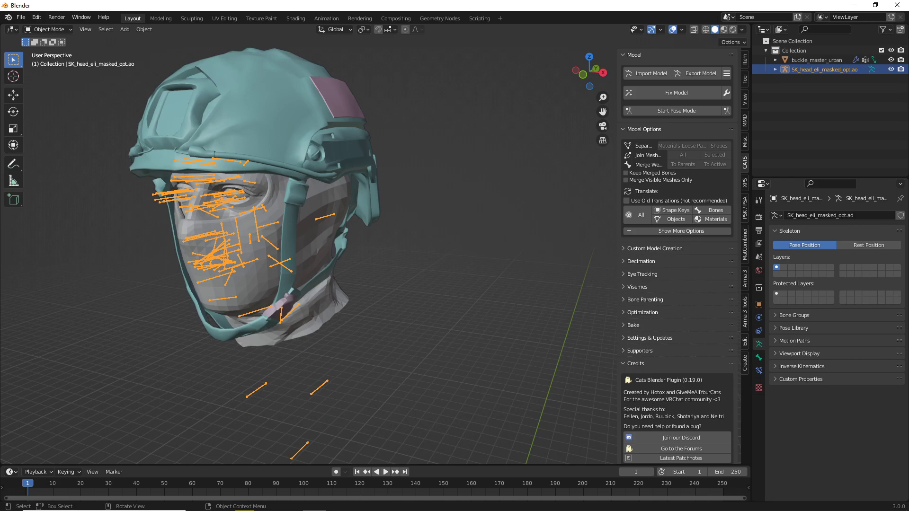
middle_drag(332, 247, 348, 248)
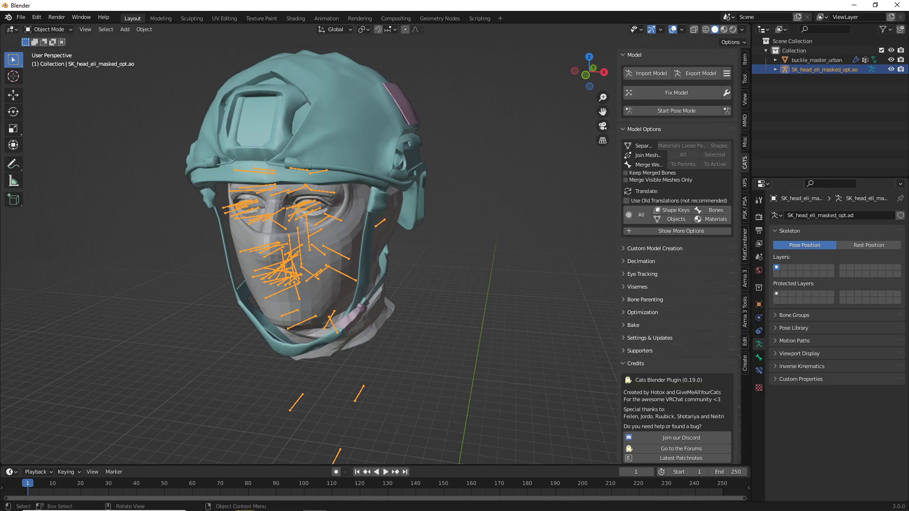
click(759, 304)
click(374, 156)
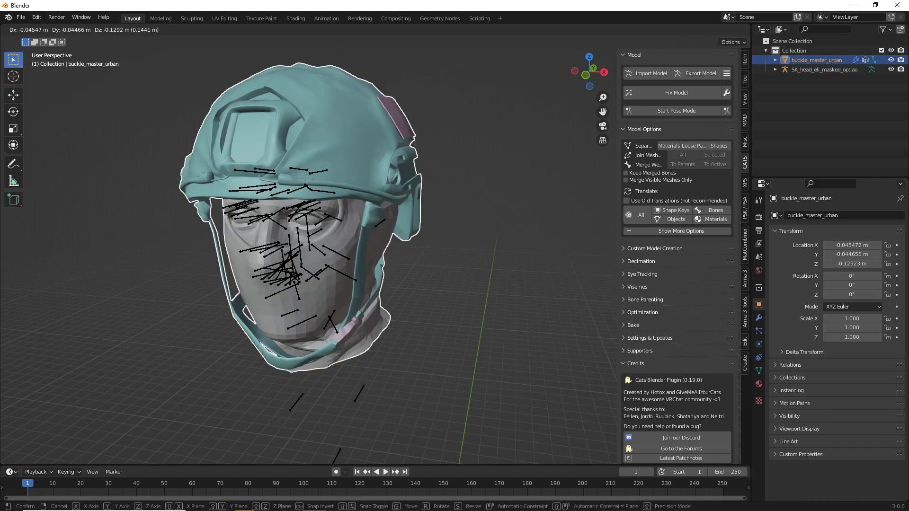
Assign the selected helmet vertices to the head vertex group with weight 1.000 and return to Object Mode
click(759, 370)
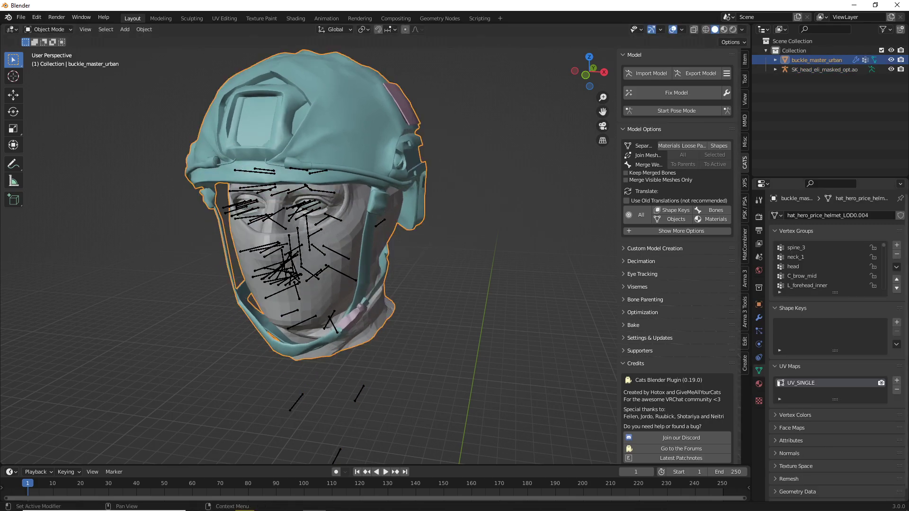
click(47, 29)
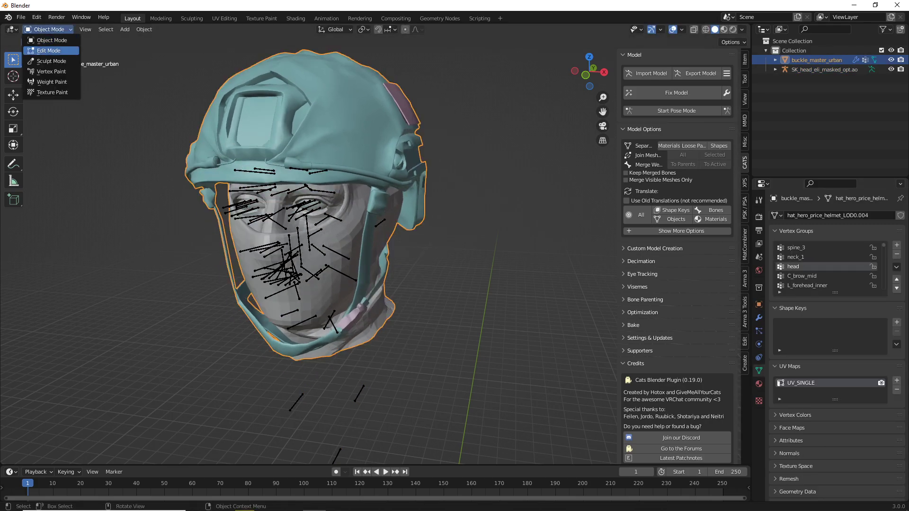
click(49, 50)
middle_drag(332, 213, 353, 213)
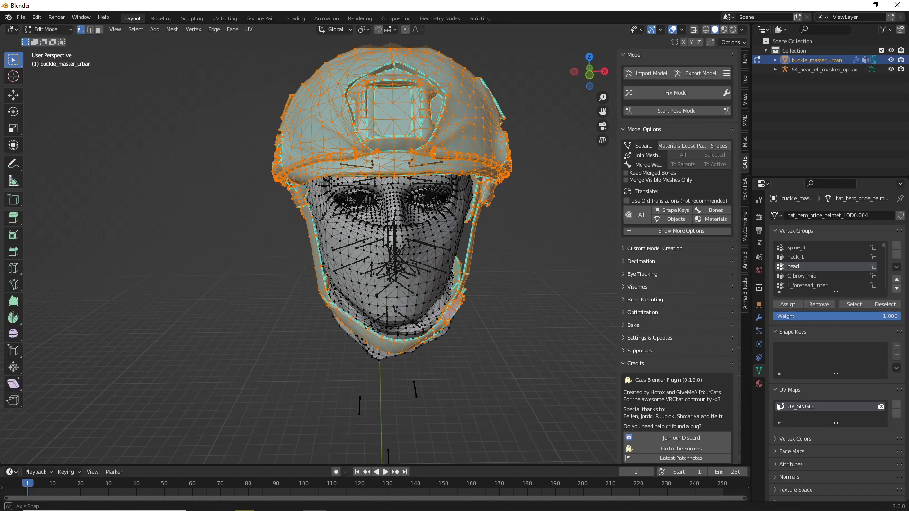
key(g)
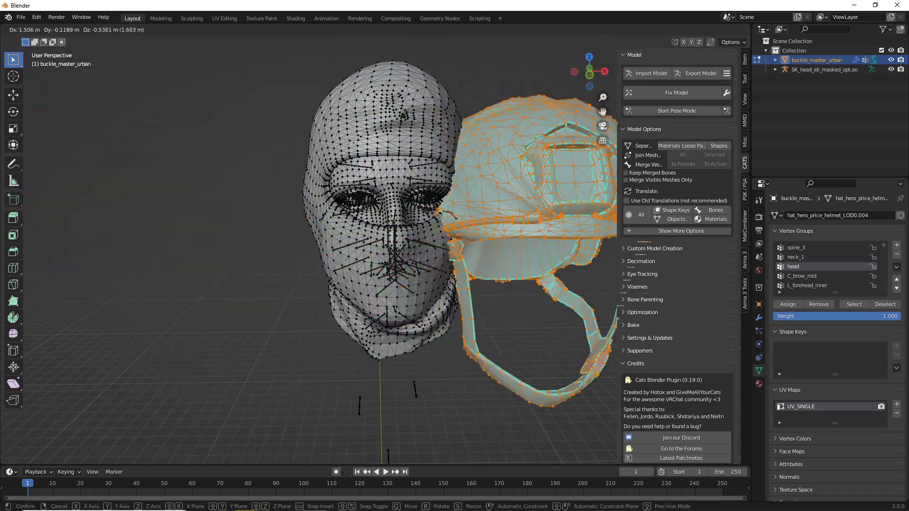
key(Escape)
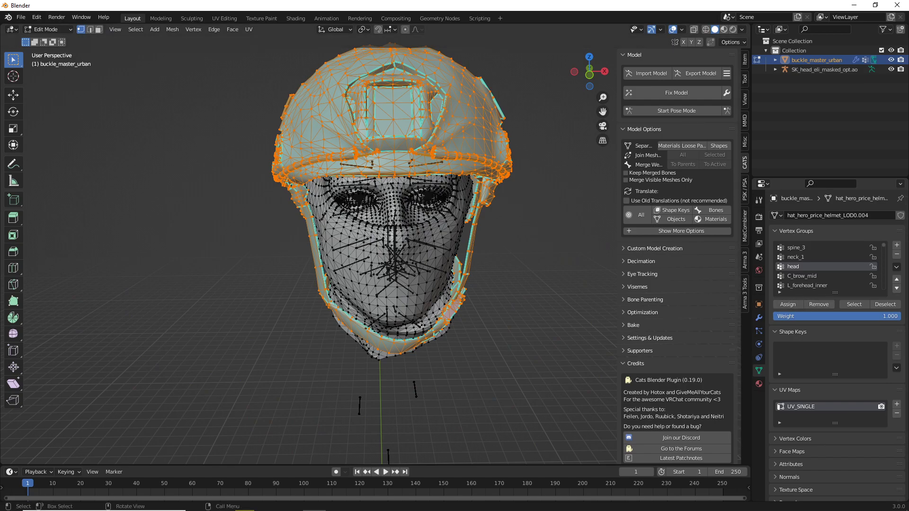
click(48, 29)
click(48, 40)
Try moving the joined head mesh and the armature independently again, cancelling the moves
click(237, 180)
click(379, 157)
key(g)
key(Escape)
key(g)
key(Escape)
click(394, 237)
key(g)
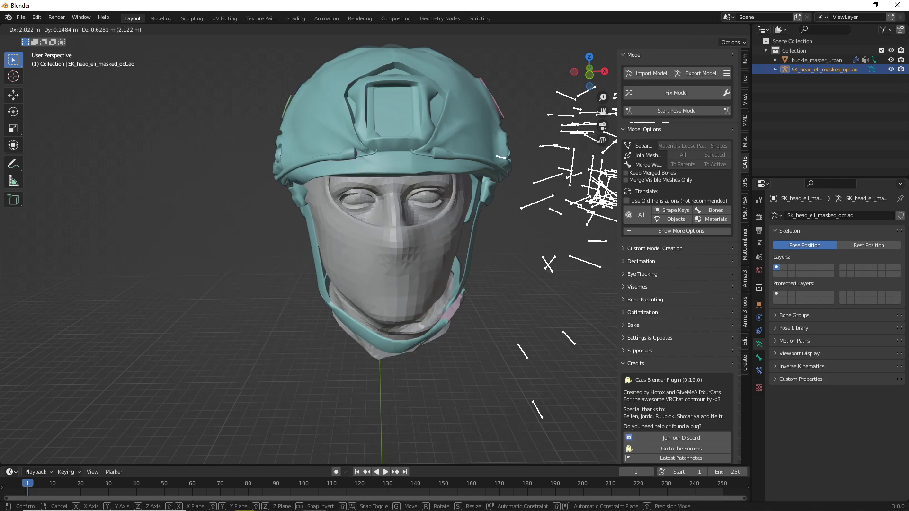
key(Escape)
middle_drag(393, 237, 381, 232)
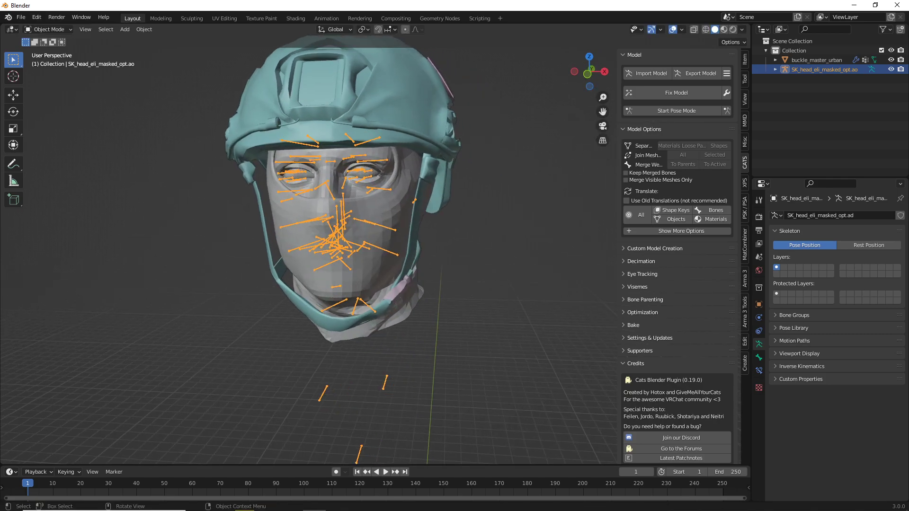
Parent buckle_master_urban to the armature SK_head_eli_masked_opt.ao using Armature Deform
click(374, 199)
key(g)
key(Escape)
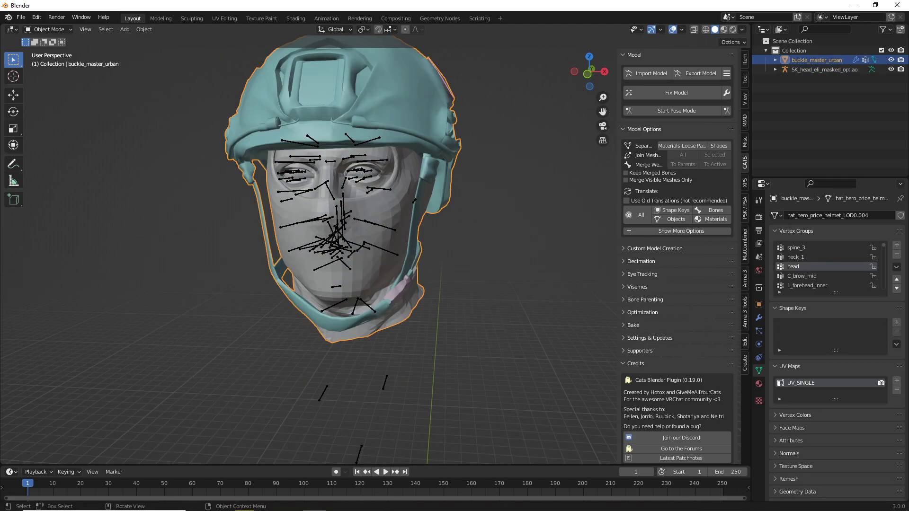
key(g)
key(Escape)
shift+click(379, 225)
key(g)
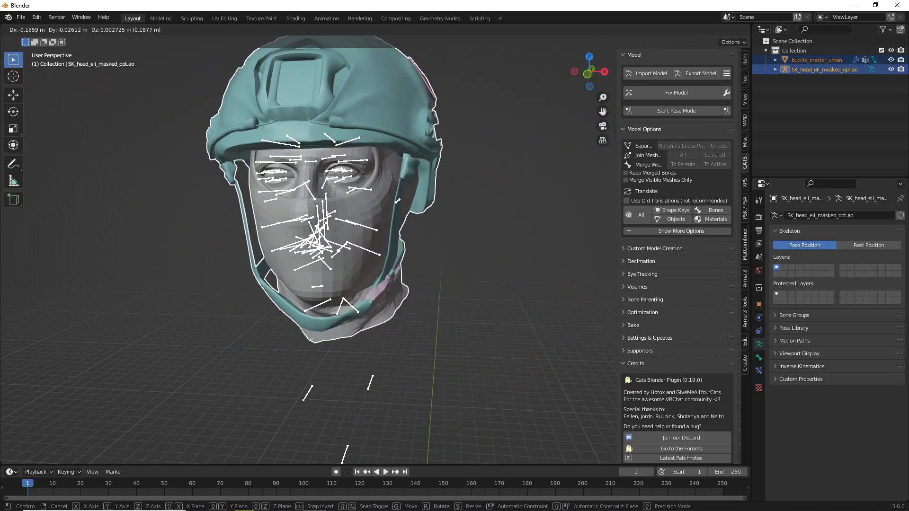
key(Escape)
key(ctrl)
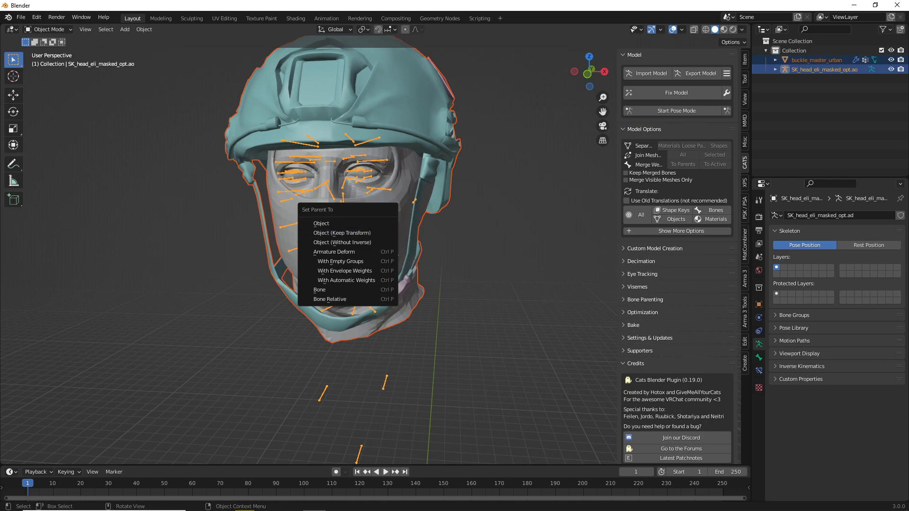
click(334, 252)
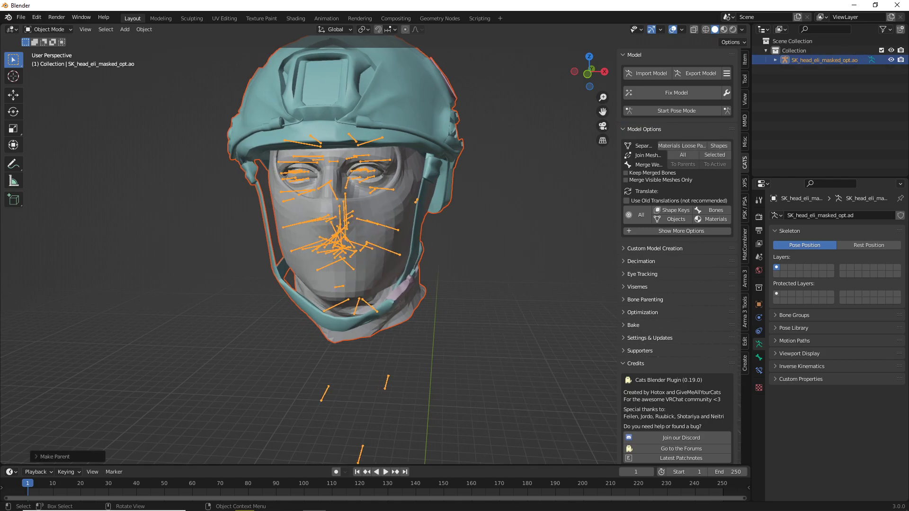
Apply the object transforms to the mesh and armature, cancel a trial move, and deselect everything
key(alt+a)
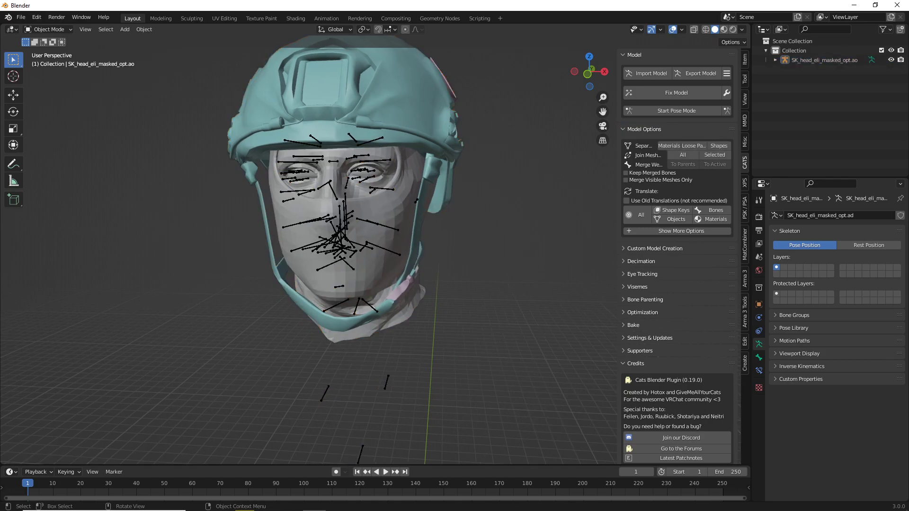
key(a)
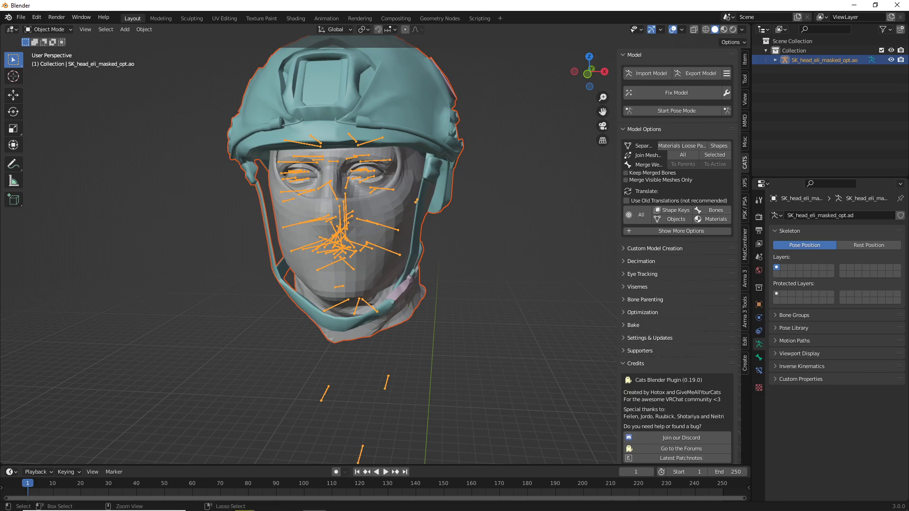
key(ctrl+a)
key(Return)
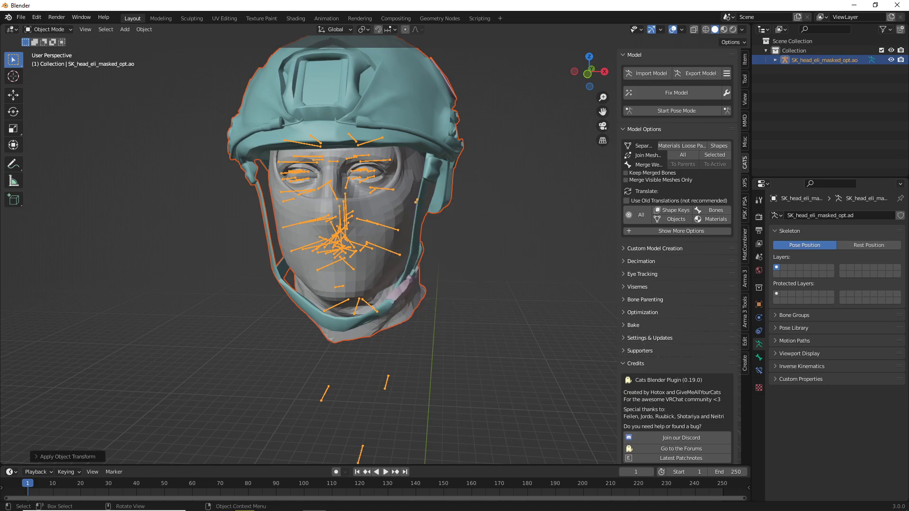
key(g)
key(Escape)
key(alt+a)
Test the helmet's rigging by rotating the head bone in Pose Mode, and undo the rotations
middle_drag(379, 237, 580, 240)
click(677, 110)
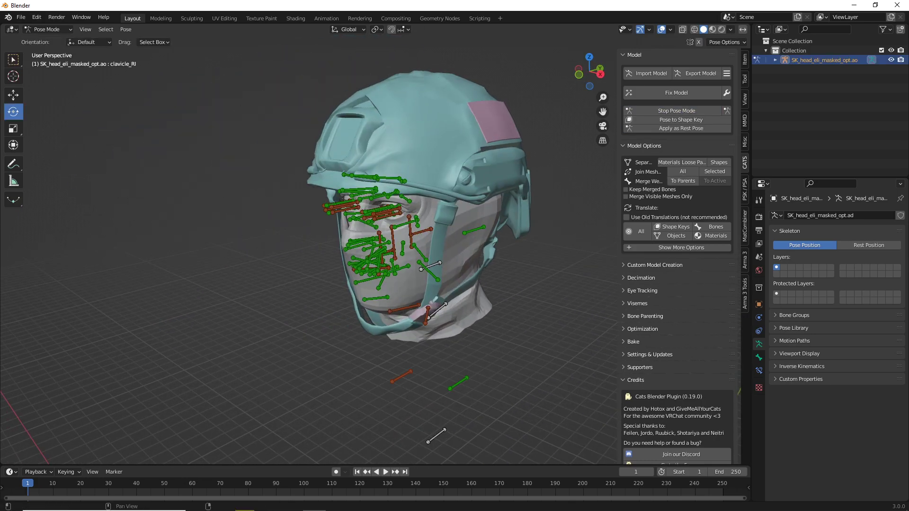
click(424, 271)
drag(425, 273, 445, 87)
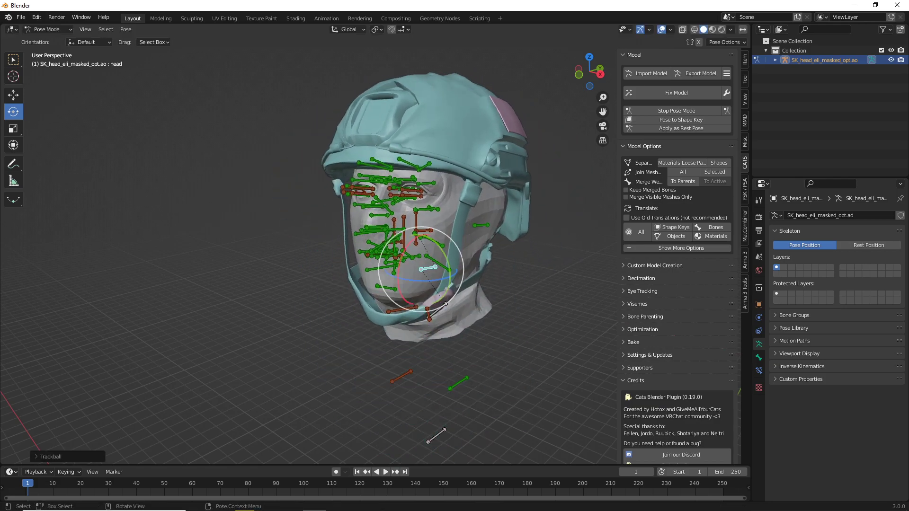
drag(404, 266, 375, 257)
middle_drag(376, 257, 429, 256)
key(ctrl+z)
key(ctrl+z)
key(ctrl+z)
click(677, 111)
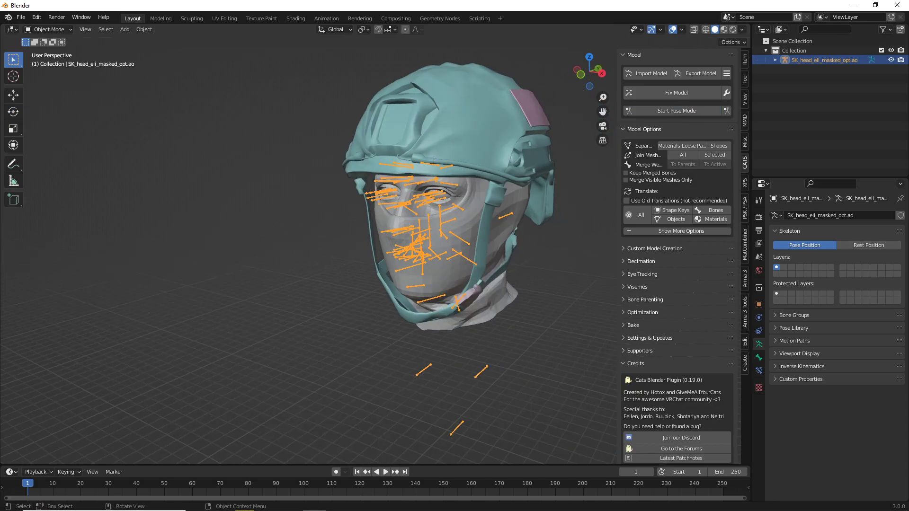
Try moving the parented helmet and head mesh away from the armature, cancelling each move
middle_drag(303, 161, 362, 196)
click(362, 201)
scroll(336, 199, up, 3)
key(g)
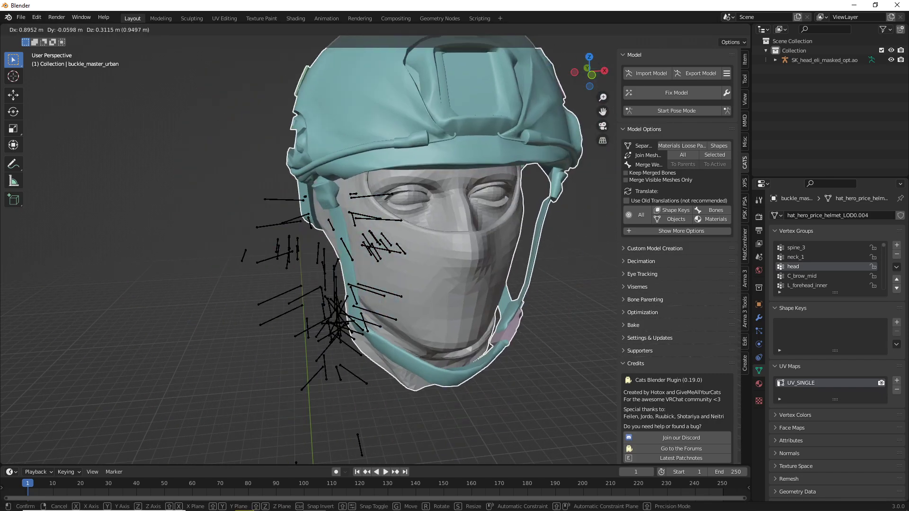
right_click(492, 166)
click(379, 219)
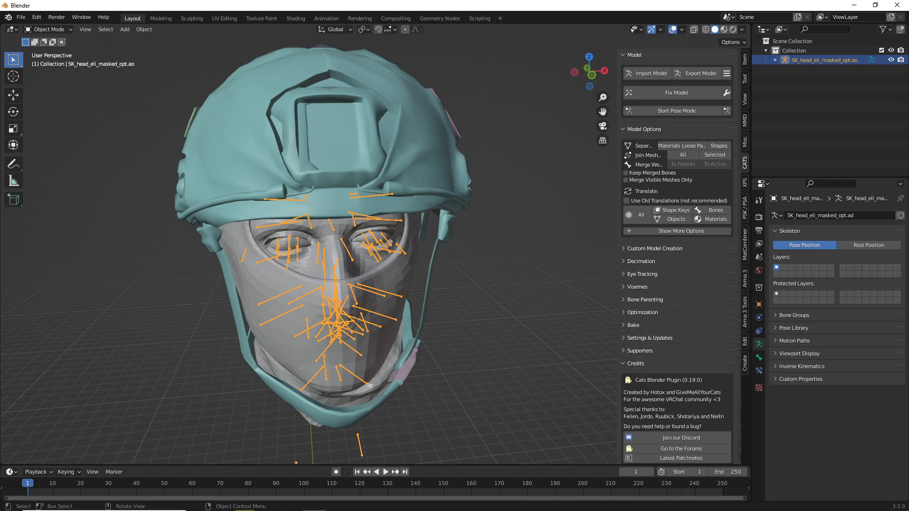
click(383, 180)
key(g)
right_click(490, 154)
scroll(474, 161, down, 2)
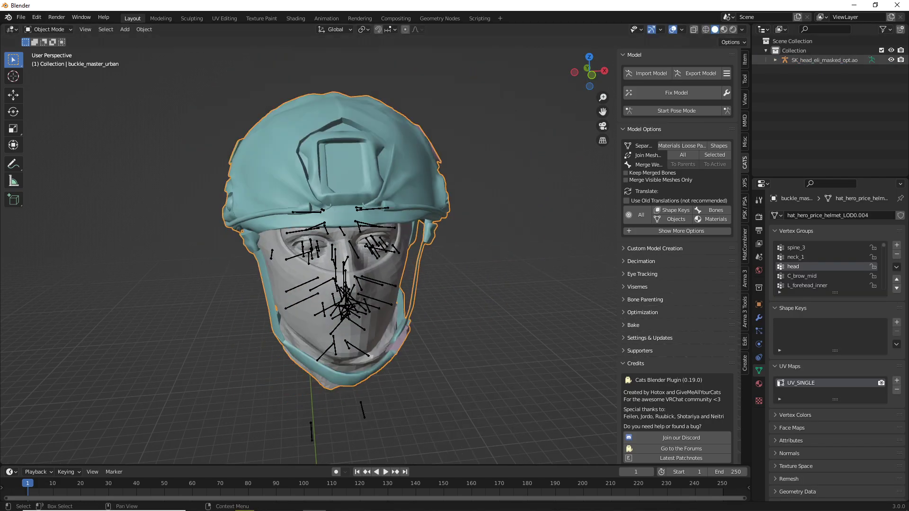
Rename the armature object SK_head_eli_masked_opt.ao to root and expand its armature data
click(776, 60)
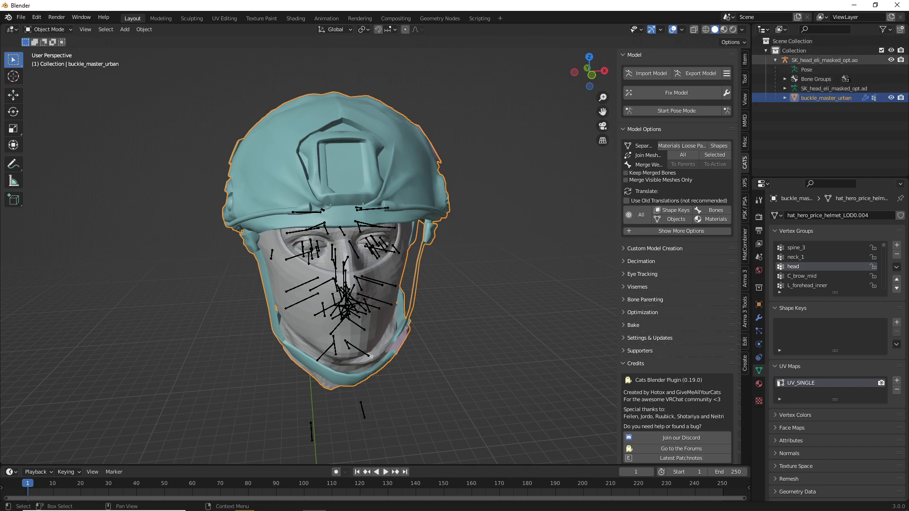
double_click(825, 60)
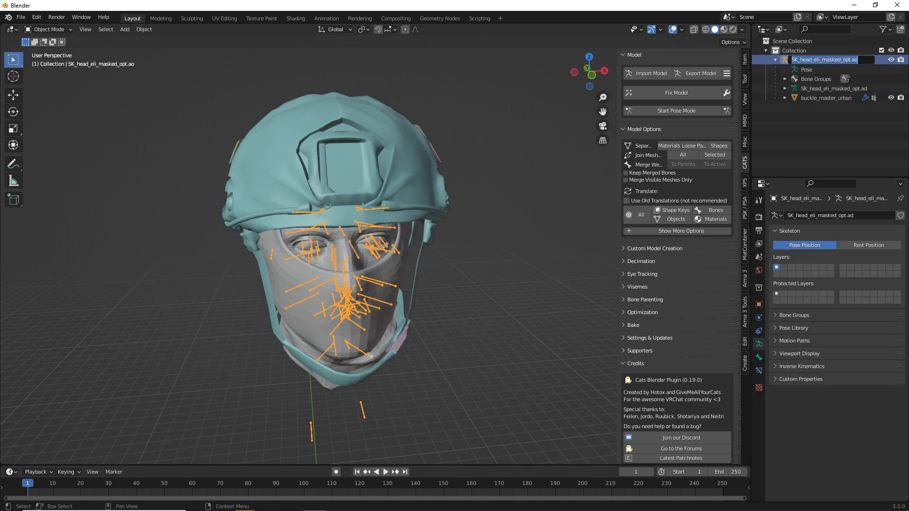
text(root)
key(Return)
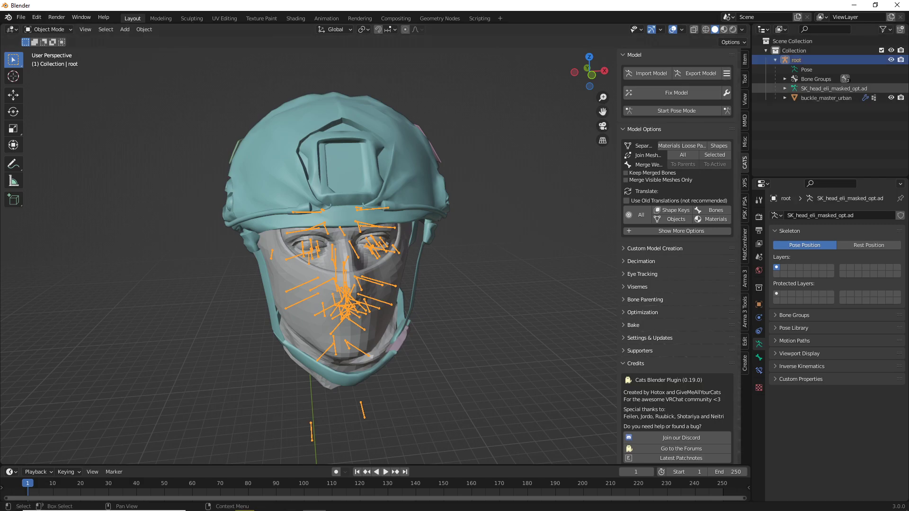
click(785, 89)
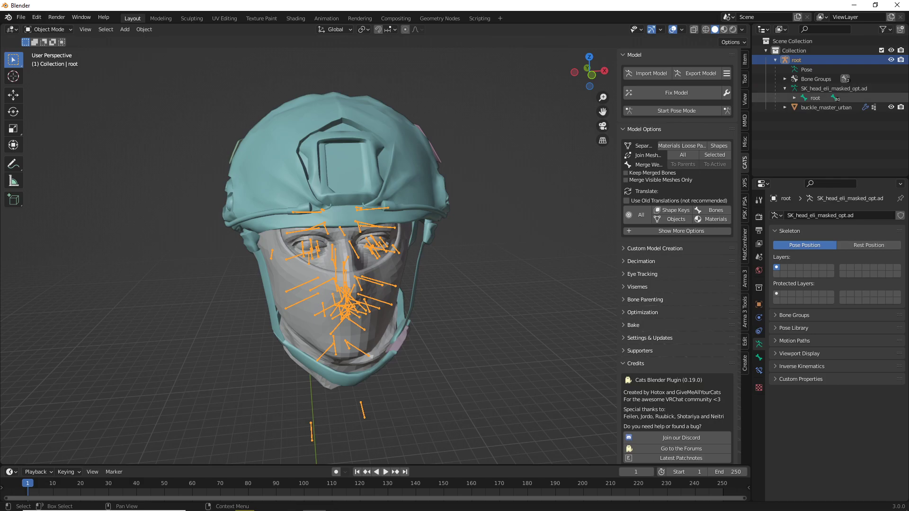
Delete the root bone from the armature in Edit Mode and return to Object Mode
click(815, 98)
click(49, 30)
click(48, 51)
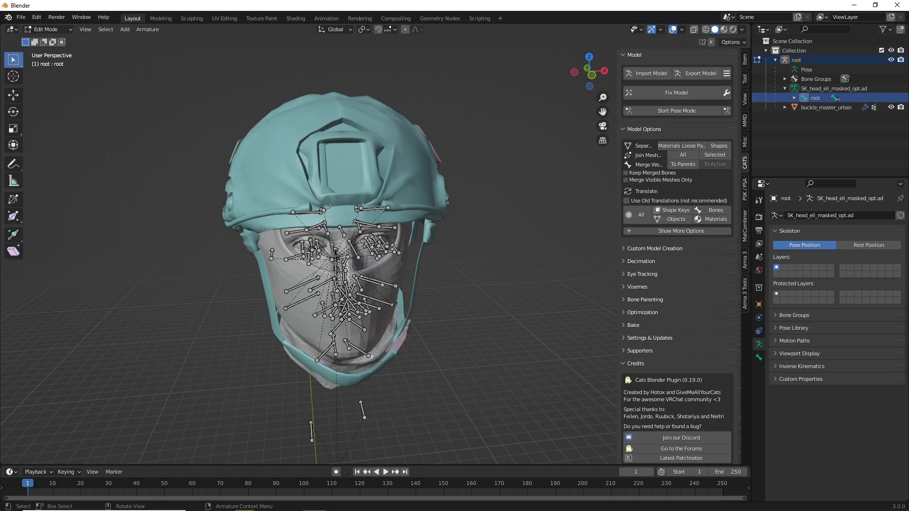
key(x)
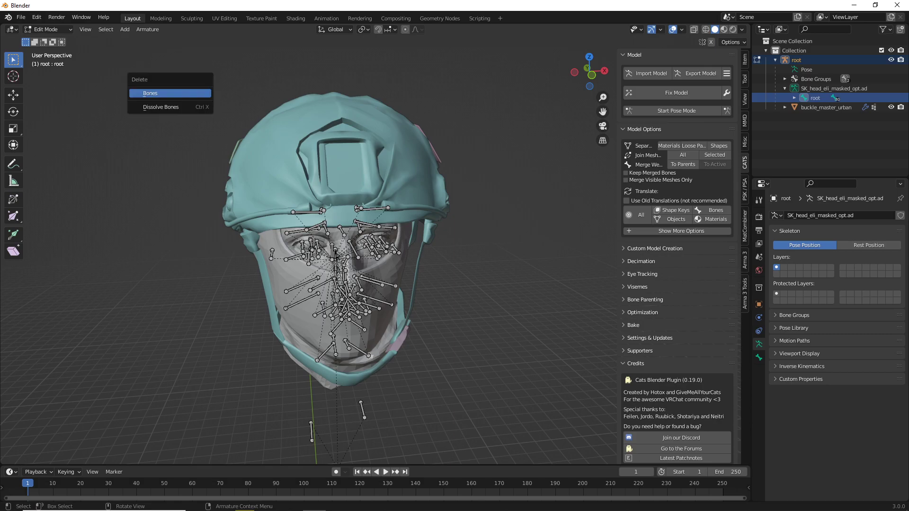
key(Return)
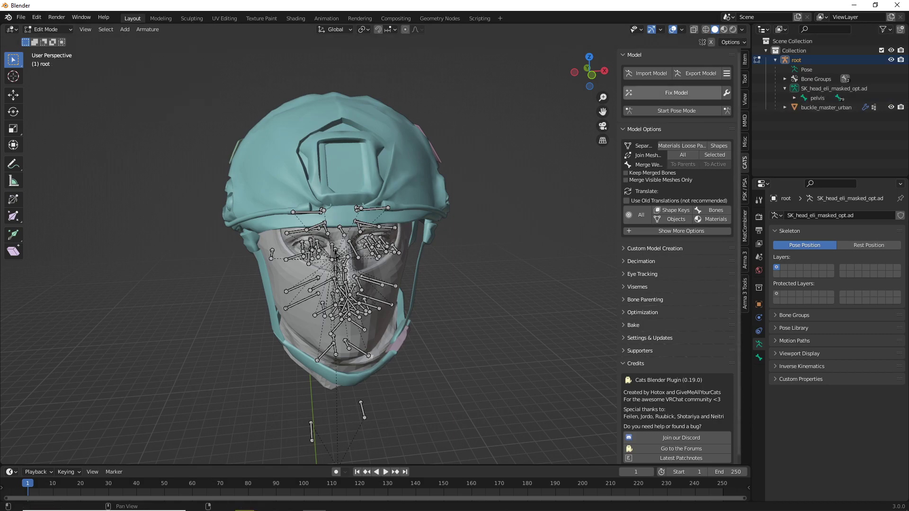
click(48, 29)
click(44, 38)
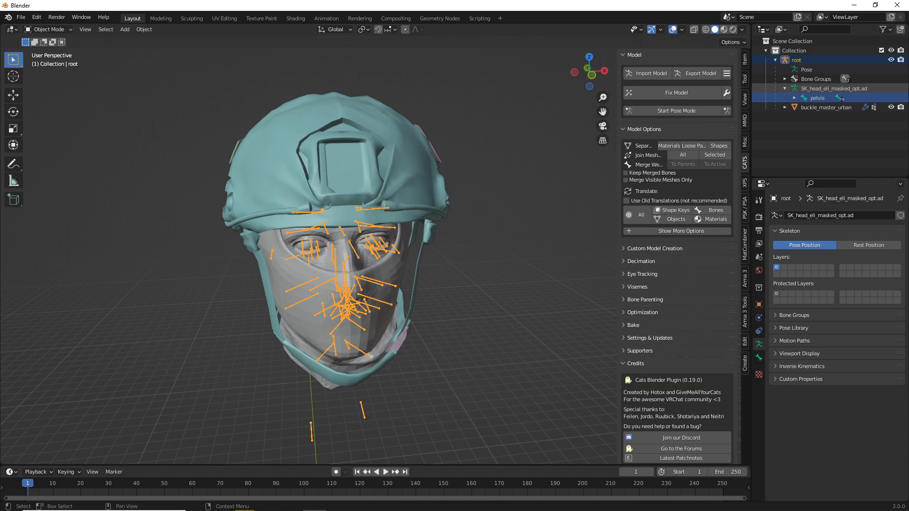
Rename the armature data SK_head_eli_masked_opt.ad to root
double_click(834, 88)
text(root)
key(Return)
Apply the object transforms to the root armature and the buckle_master_urban mesh, and deselect everything
key(a)
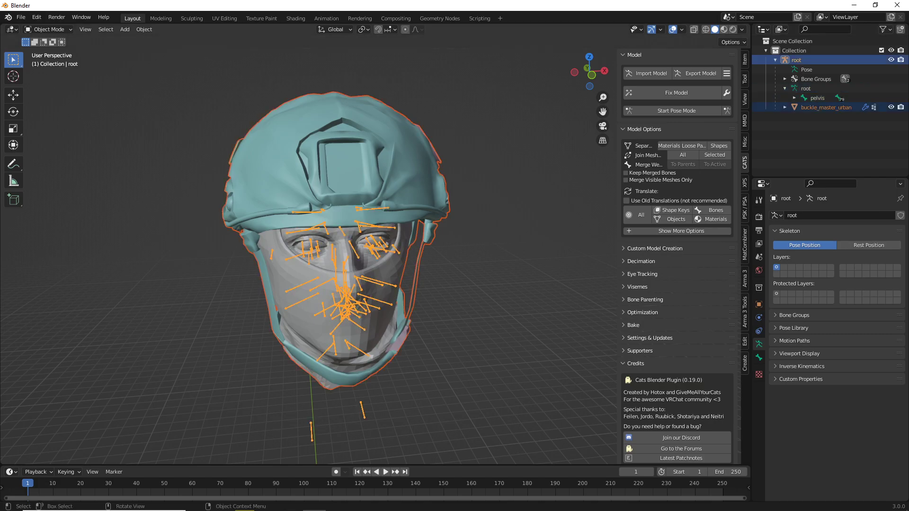
key(ctrl+a)
click(439, 173)
key(alt+a)
scroll(336, 247, up, 2)
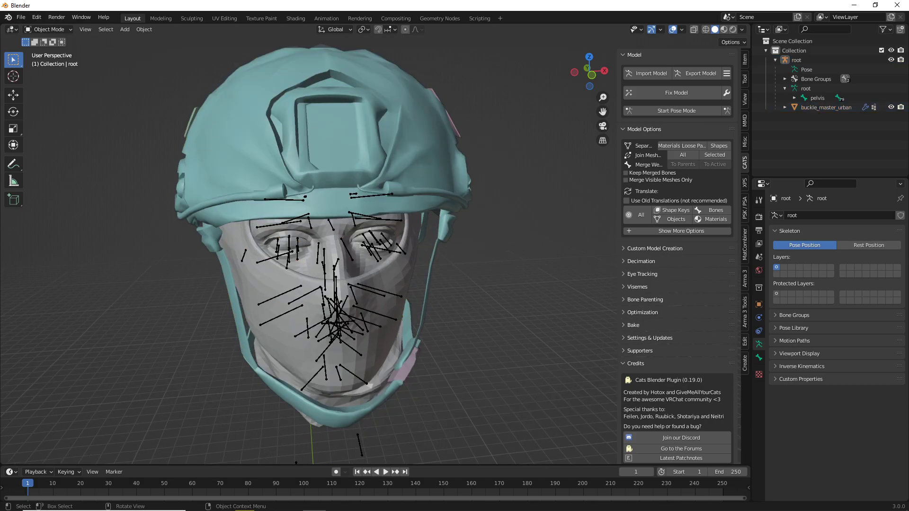
Test-move the helmet and head mesh, cancel the move, and inspect the bones from the head down to the ground
scroll(337, 246, down, 5)
click(363, 265)
key(g)
right_click(424, 219)
scroll(407, 237, up, 4)
middle_drag(407, 237, 379, 229)
scroll(347, 234, down, 5)
shift+middle_drag(379, 308, 360, 102)
scroll(360, 189, down, 3)
middle_drag(361, 189, 380, 191)
scroll(374, 189, up, 6)
shift+middle_drag(360, 109, 433, 421)
Select the whole model again and reapply its object transforms in preparation for export
key(a)
key(a)
key(ctrl+a)
click(454, 353)
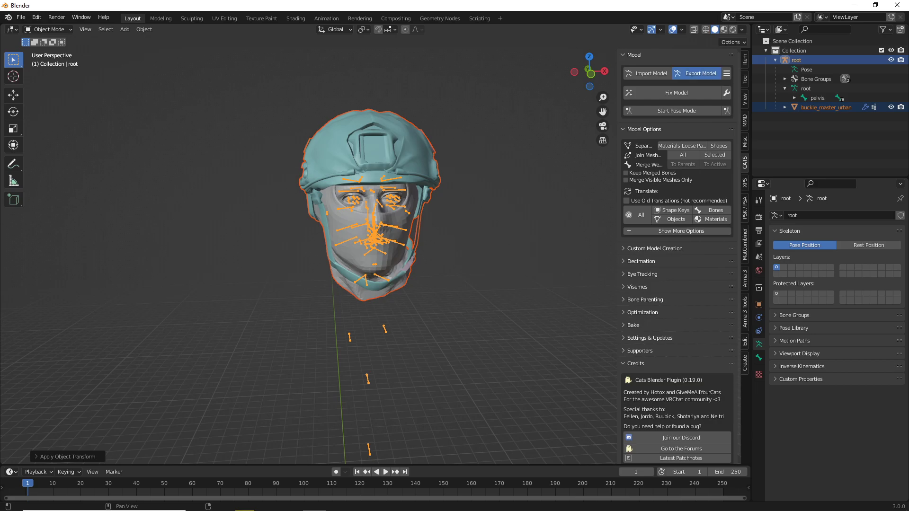
Export the model as FBX to the Desktop despite the optimization warning, overwriting VideoHead.fbx
click(696, 74)
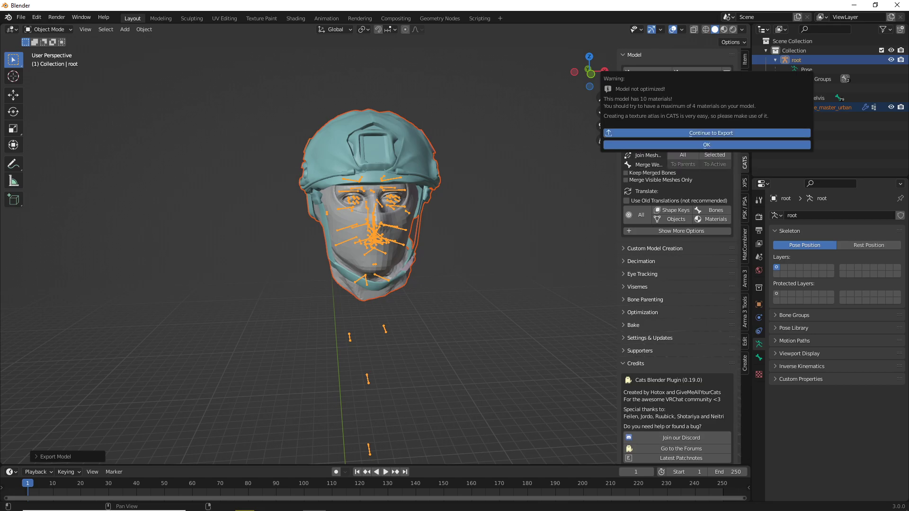
click(711, 133)
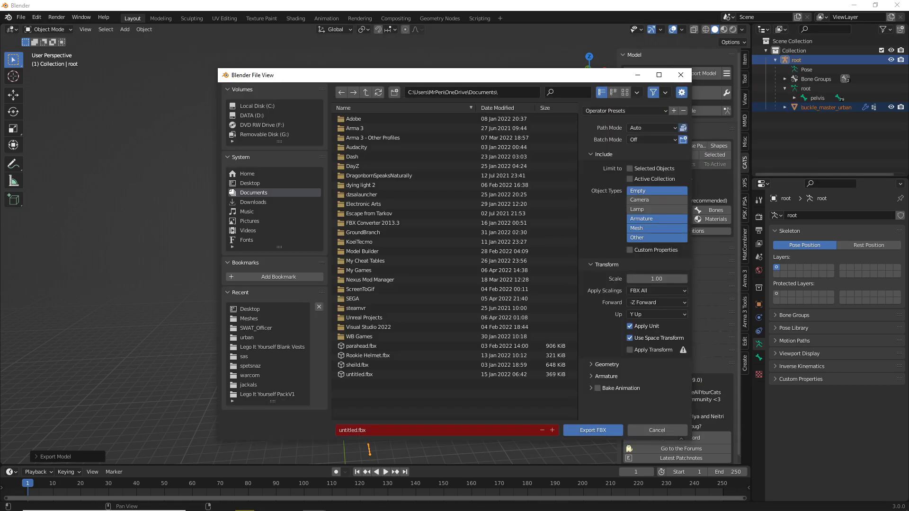
click(250, 183)
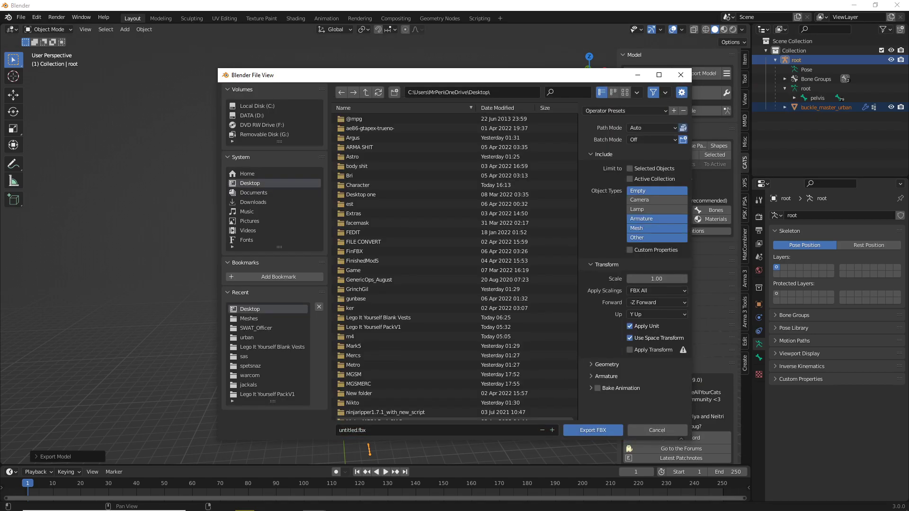
scroll(379, 412, down, 8)
click(370, 415)
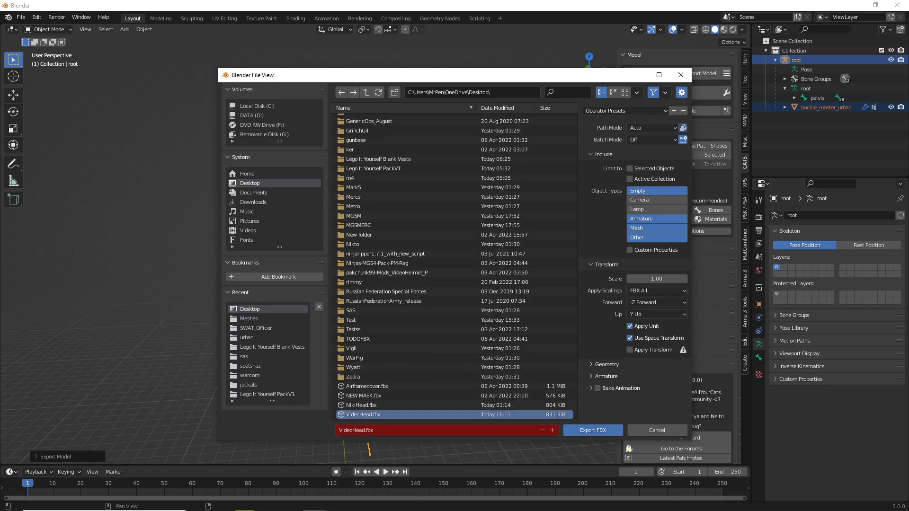
click(593, 430)
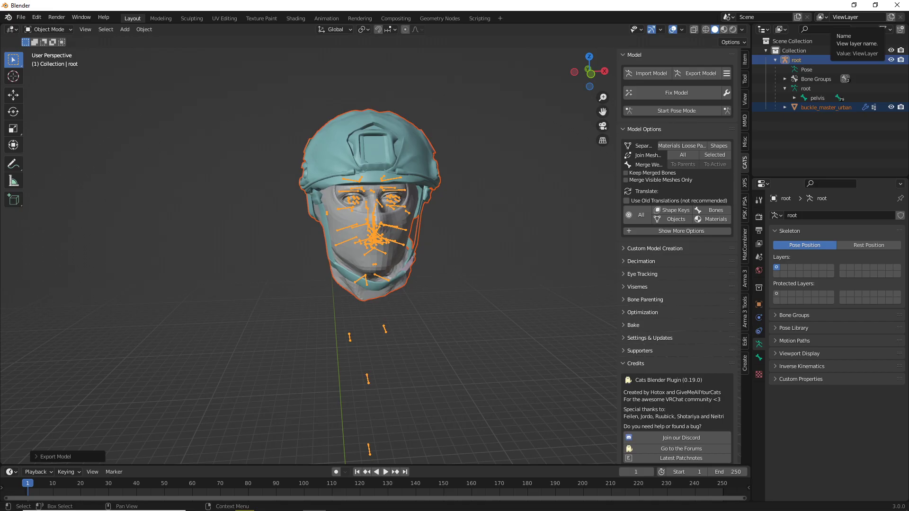
Minimize Blender and open the recent Helmets project in Unreal Engine
click(854, 5)
click(834, 32)
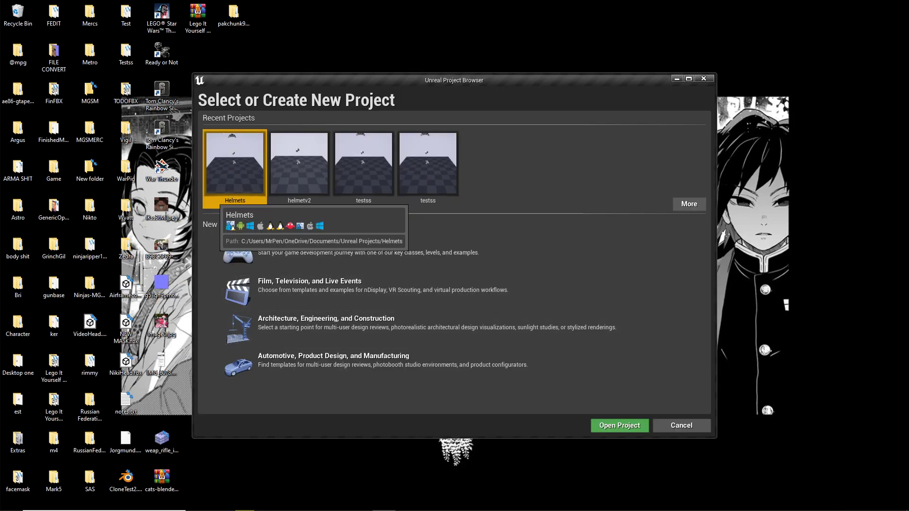
double_click(225, 150)
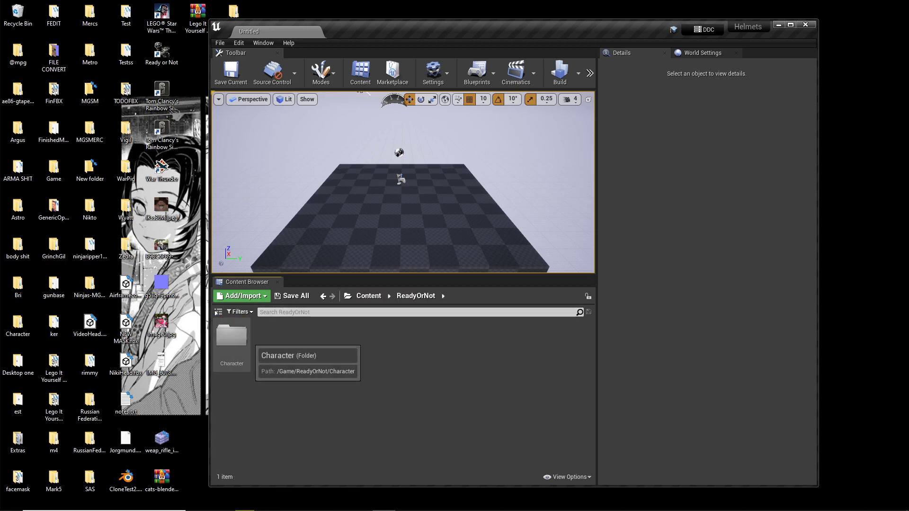
Open the Character folder inside ReadyOrNot and maximize the Unreal Editor window
double_click(247, 340)
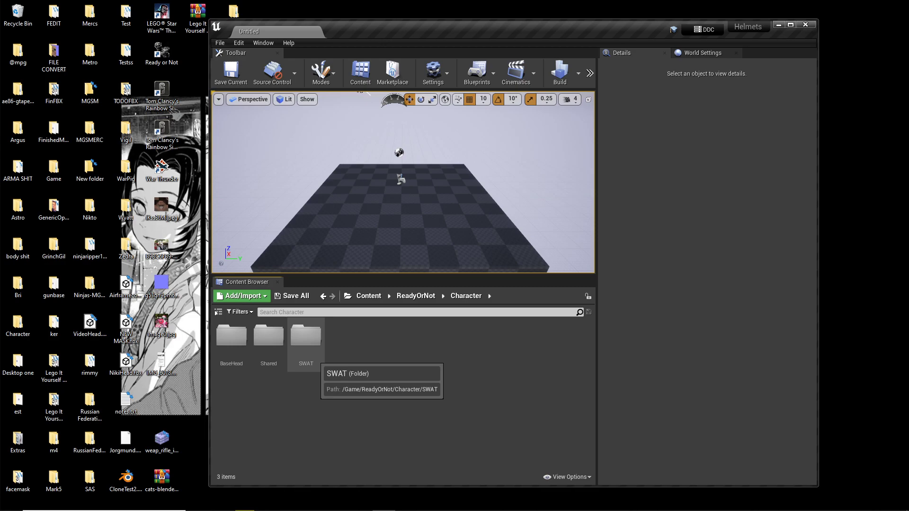
double_click(306, 337)
drag(429, 34, 458, 0)
click(112, 298)
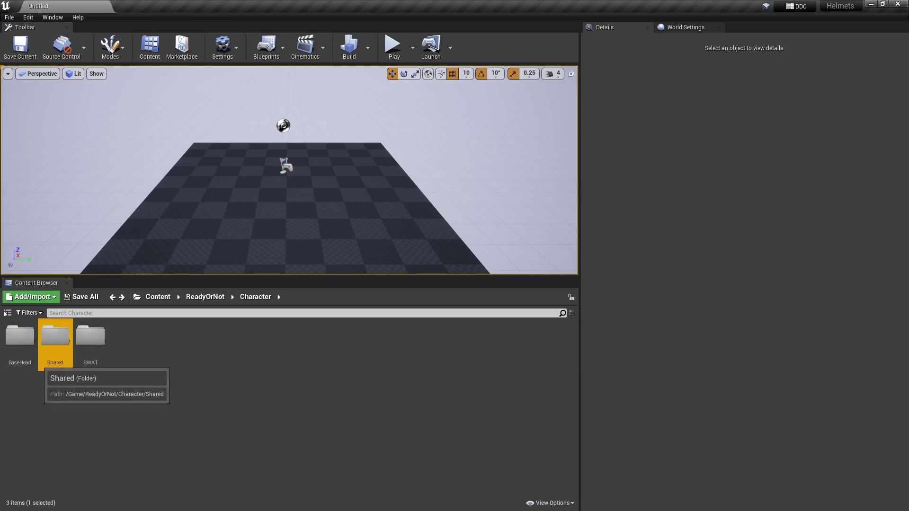
Look in BaseHead's Shared folder for the master head skeleton asset, and return to the Character folder
double_click(20, 336)
double_click(19, 337)
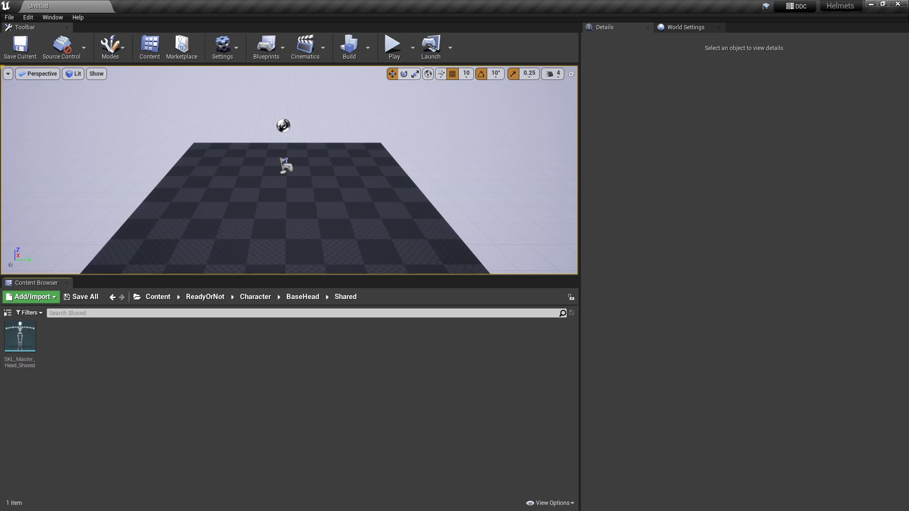
click(112, 298)
click(112, 297)
Examine the node graph of the SCLERA_INST_V3 material in the Character Shared folder, and close the material editor
double_click(57, 348)
click(24, 349)
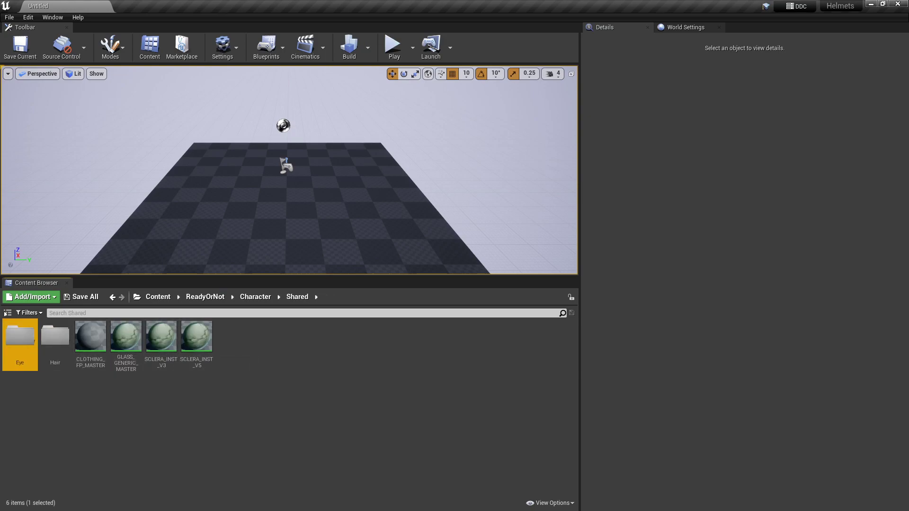
click(169, 351)
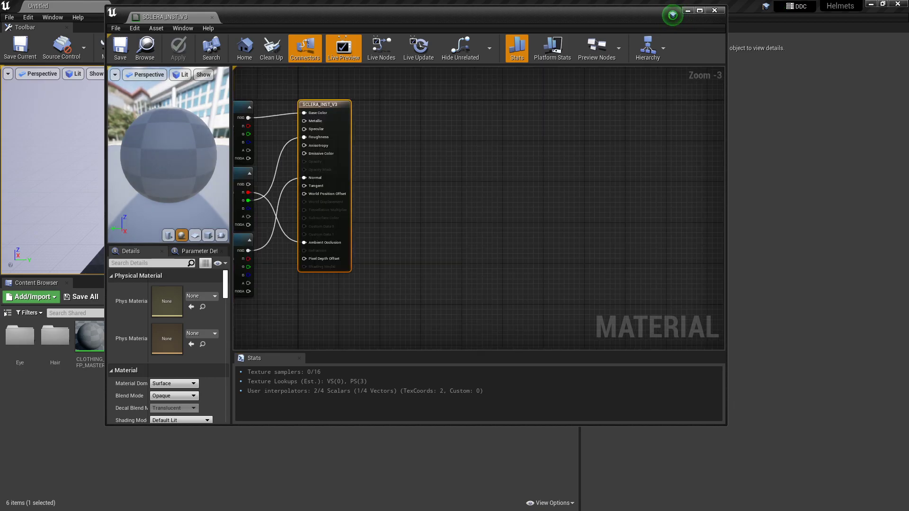
right_drag(416, 197, 557, 202)
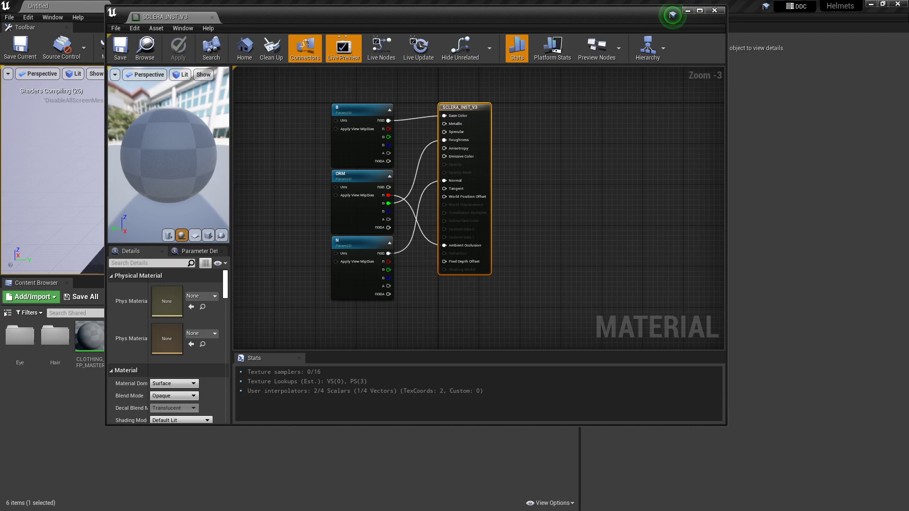
click(715, 10)
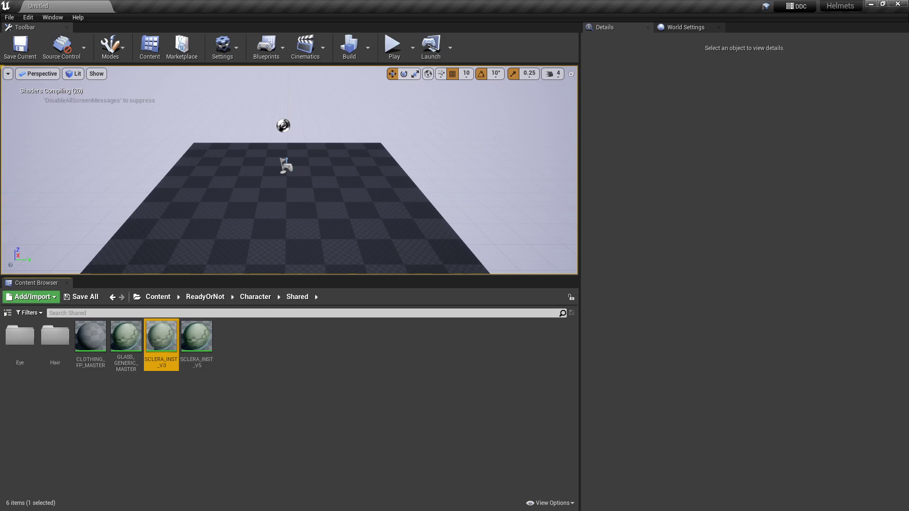
Review the materials in the Shared folder's Hair and Eye/Cinematic subfolders, and return to the Character folder
double_click(55, 336)
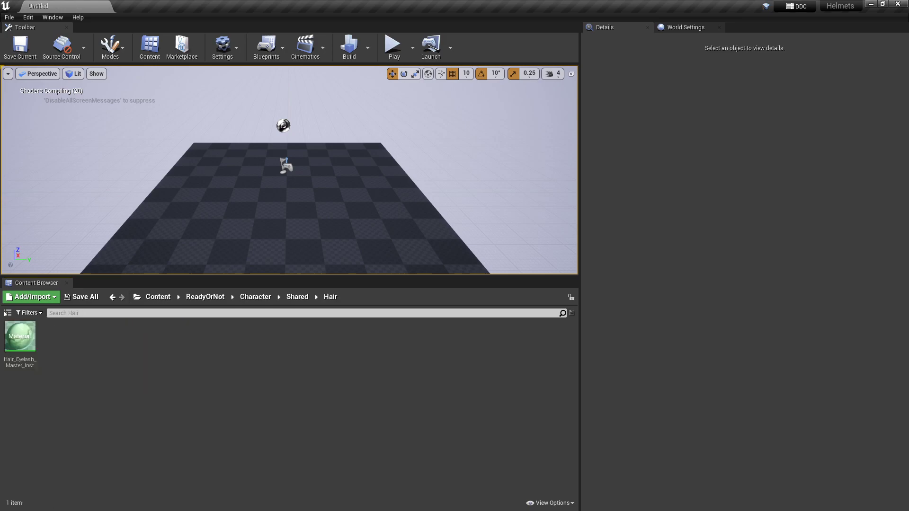
key(alt+Left)
double_click(20, 337)
double_click(20, 336)
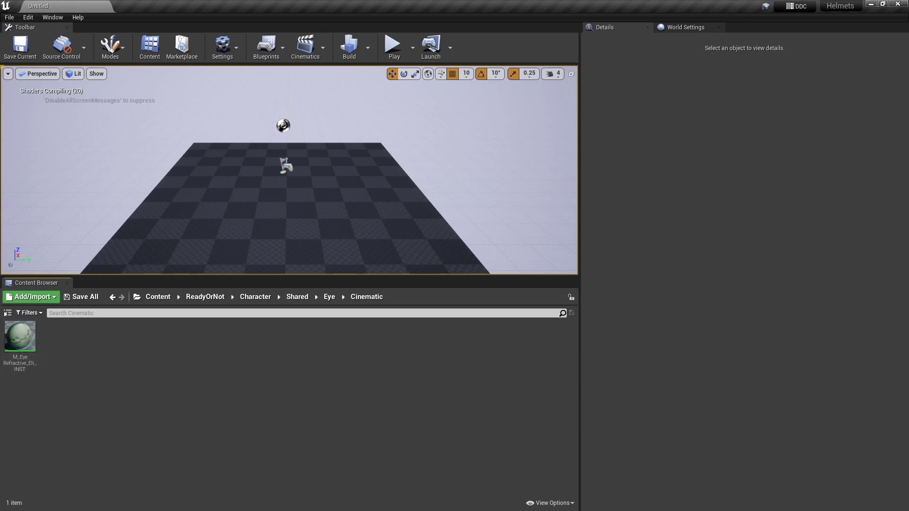
key(BackSpace)
key(BackSpace)
key(BackSpace)
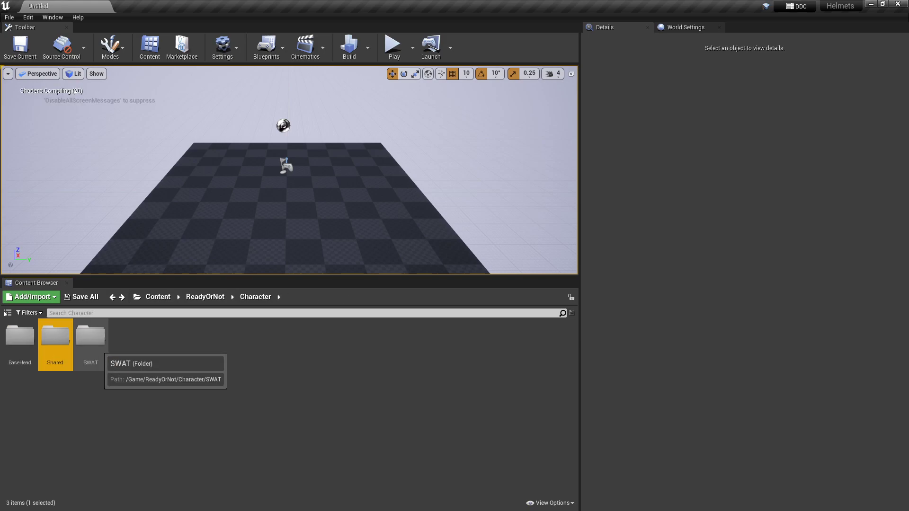
Review the head materials in SWAT/Heads/Texture/Cinematic, and return to the Heads folder
click(90, 348)
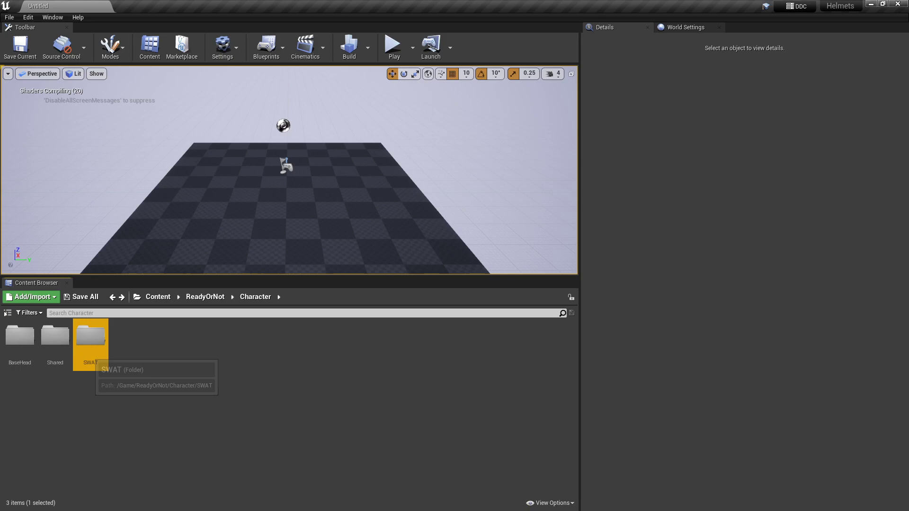
double_click(90, 346)
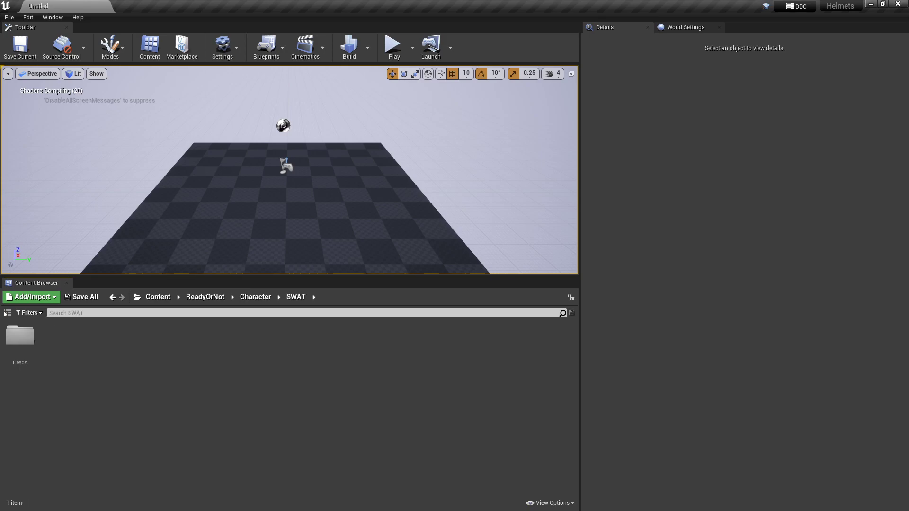
click(19, 337)
double_click(19, 337)
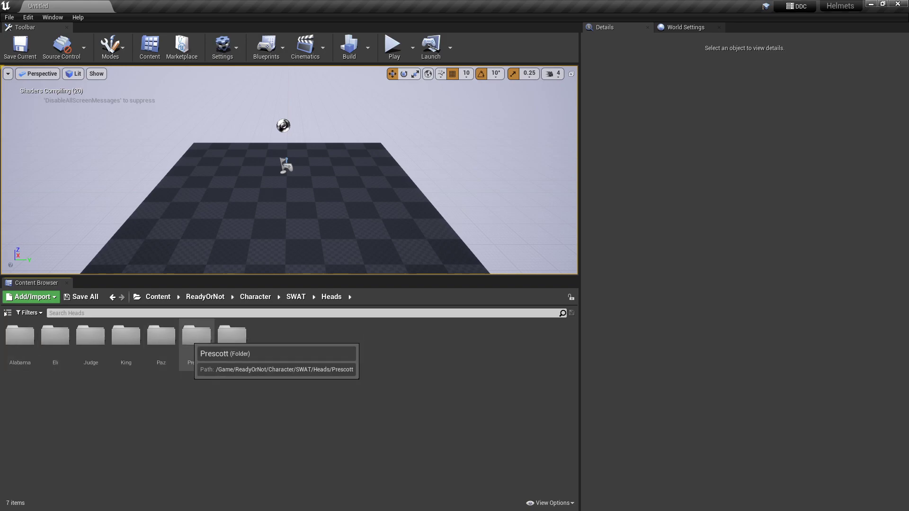
double_click(231, 337)
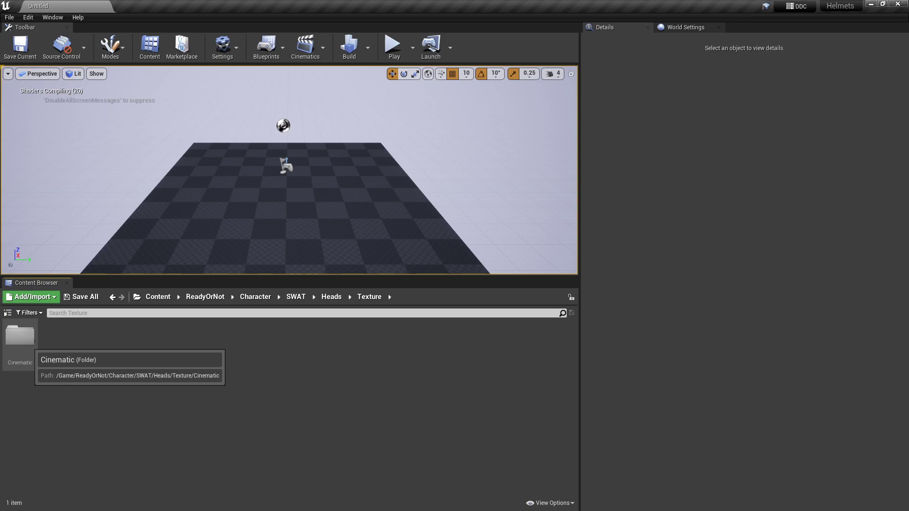
double_click(19, 336)
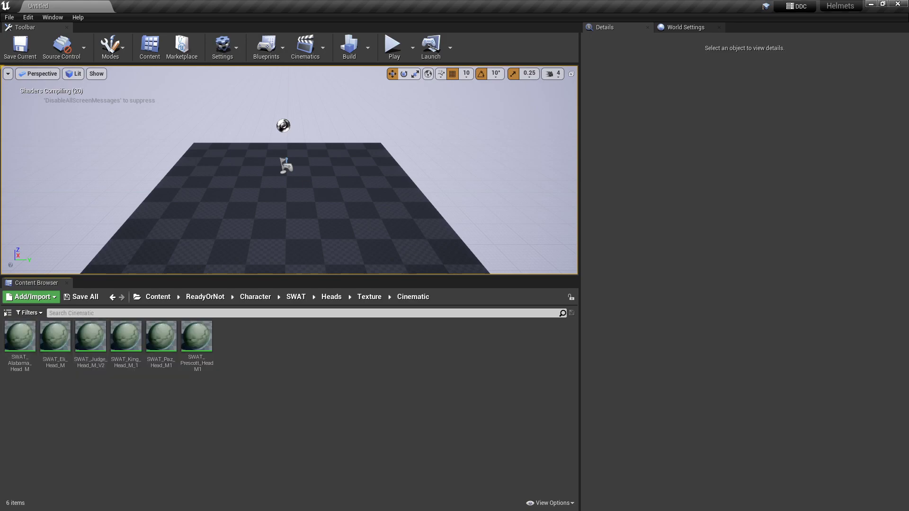
key(alt+Left)
key(alt+Left)
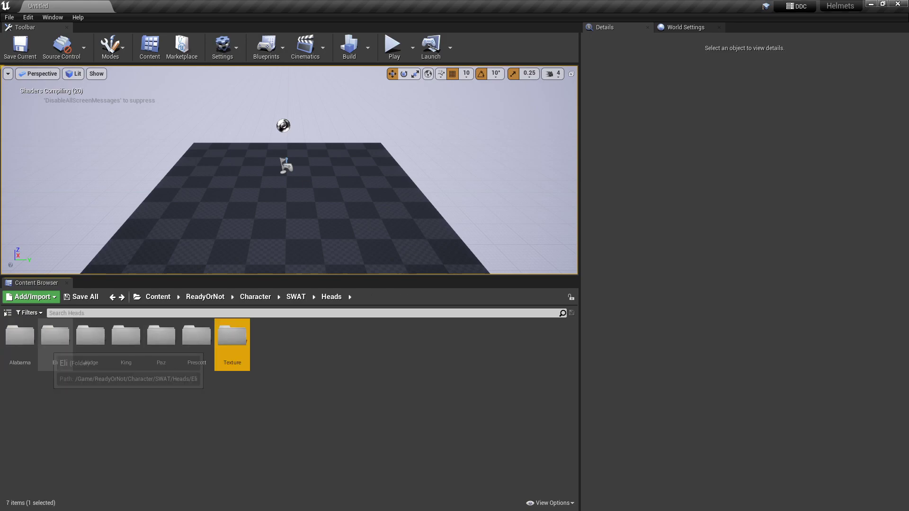
Open the Eli/Meshes folder and check its Textures subfolder
double_click(53, 350)
double_click(20, 337)
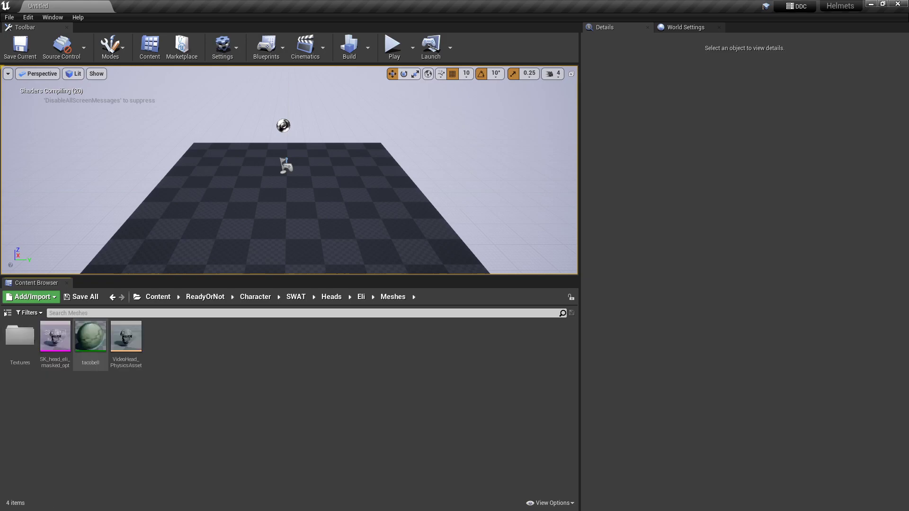
double_click(20, 338)
key(alt+Left)
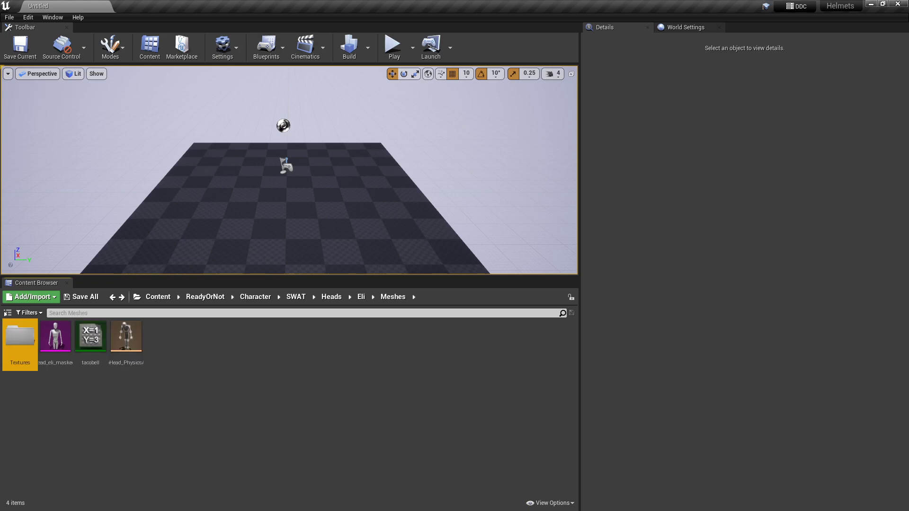
double_click(20, 337)
key(alt+Left)
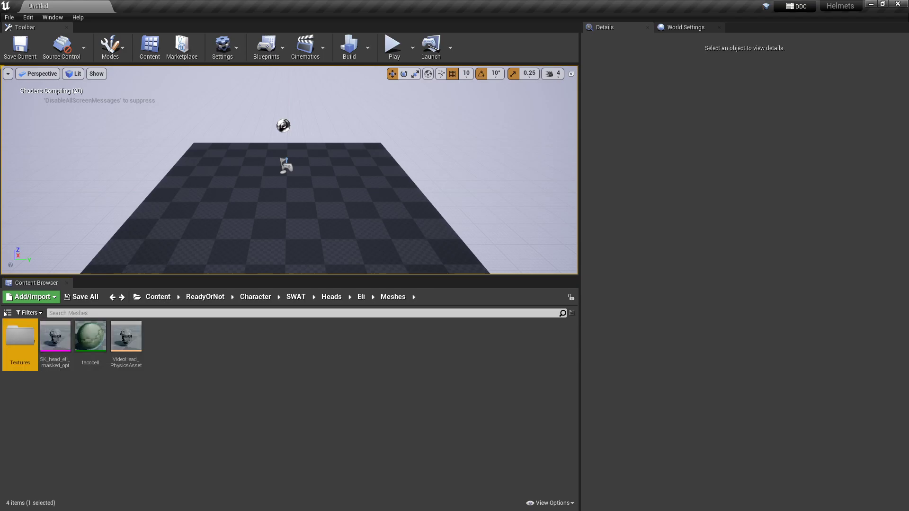
Delete the tacobell material instance from Eli's Meshes folder
click(104, 343)
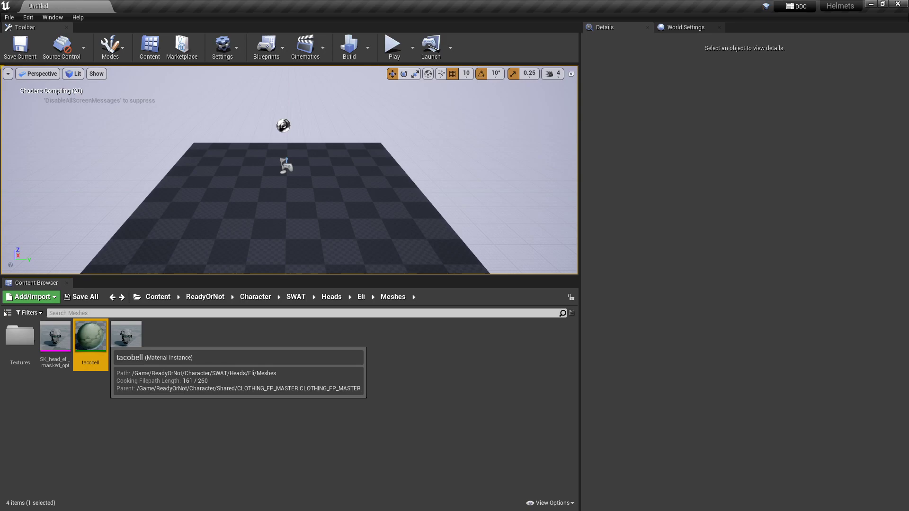
key(Delete)
key(Escape)
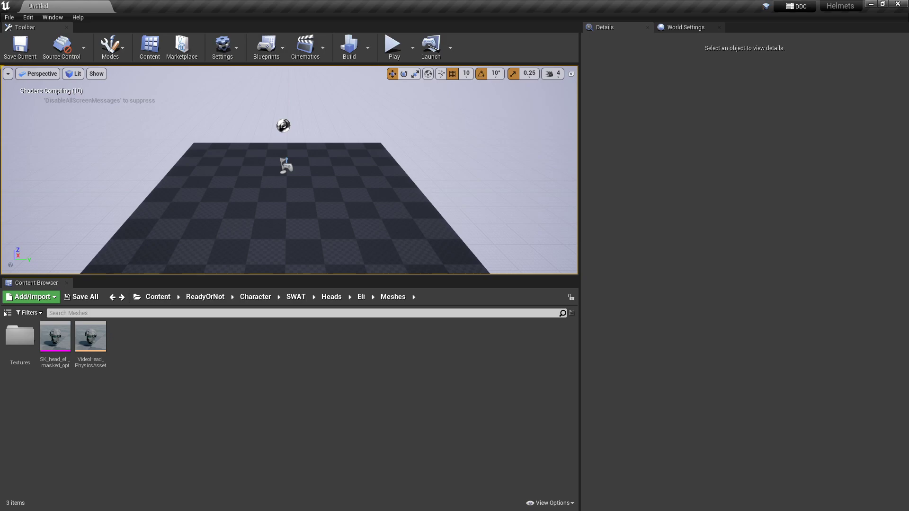
Create a material instance named tacobell in Eli's Meshes folder
right_click(201, 374)
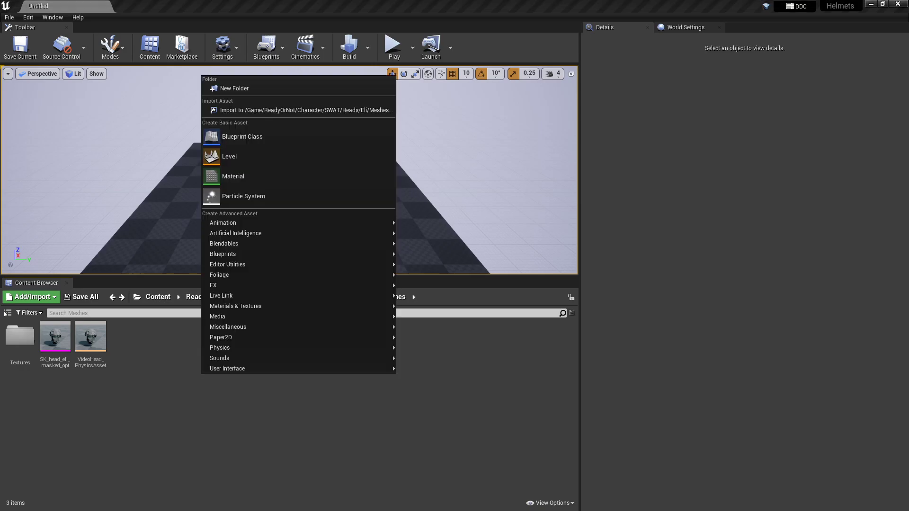
mouse_move(237, 317)
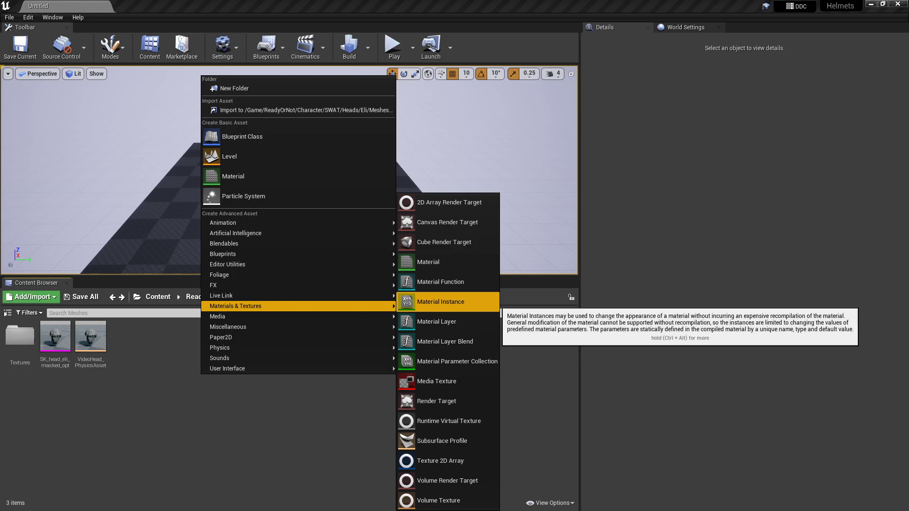
click(441, 302)
text(tacobell)
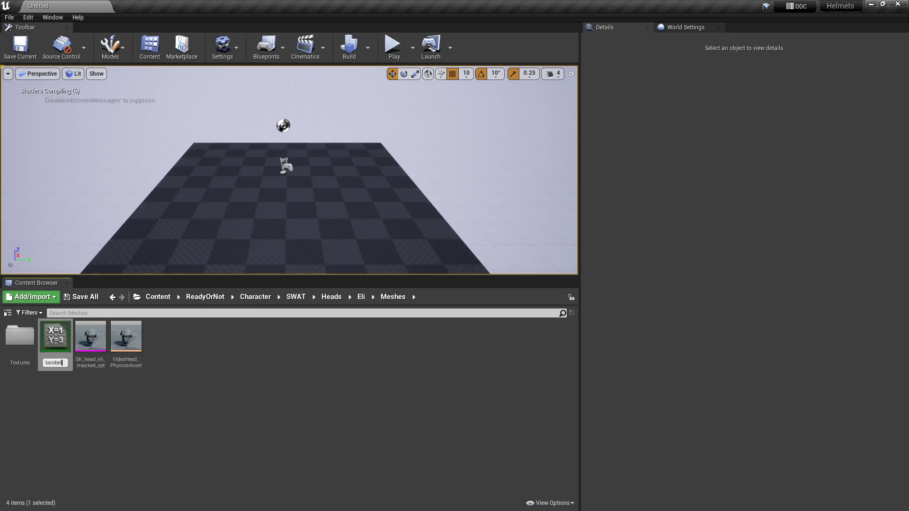
key(Return)
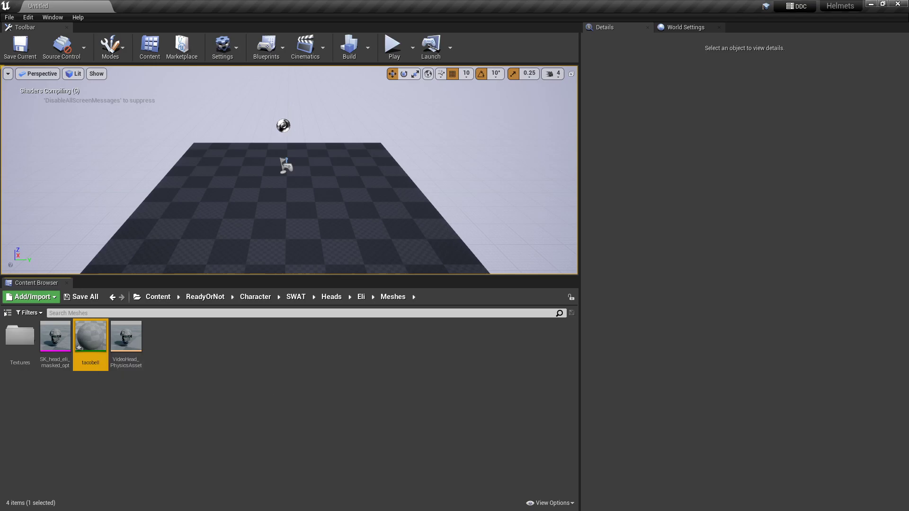
Set the tacobell instance's parent to CLOTHING_FP_MASTER and enable its B, N and ORM texture parameters
double_click(91, 337)
click(673, 166)
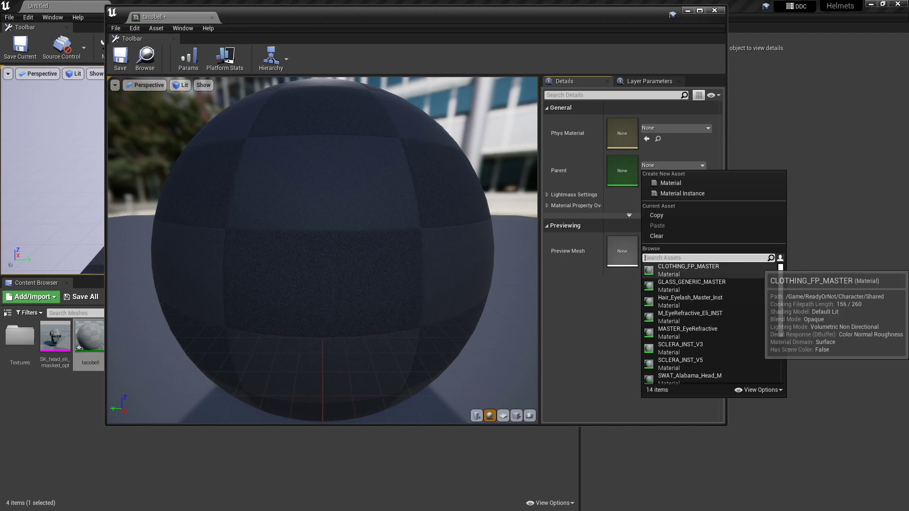
click(689, 270)
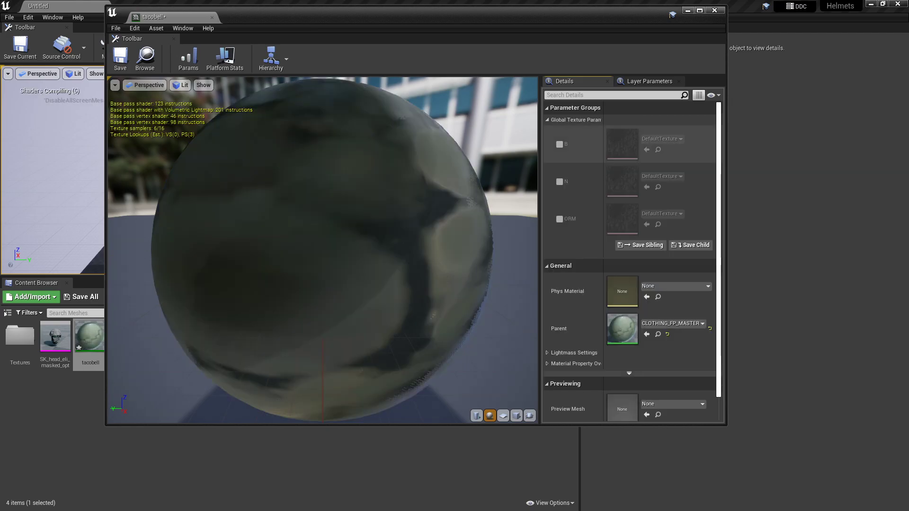
click(560, 144)
click(560, 181)
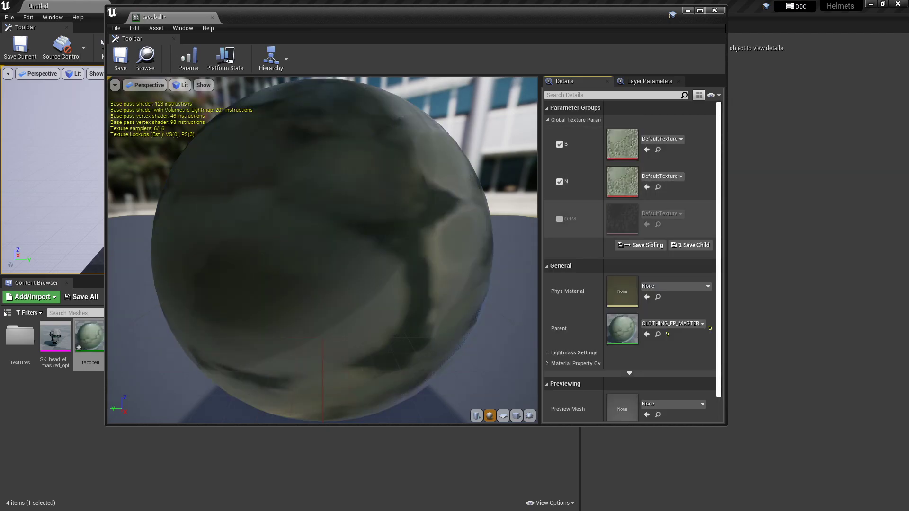
click(560, 219)
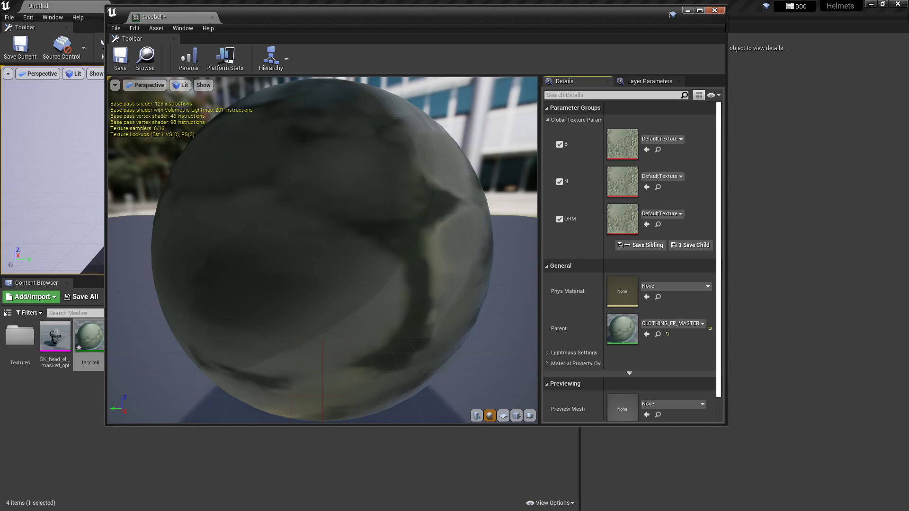
click(715, 10)
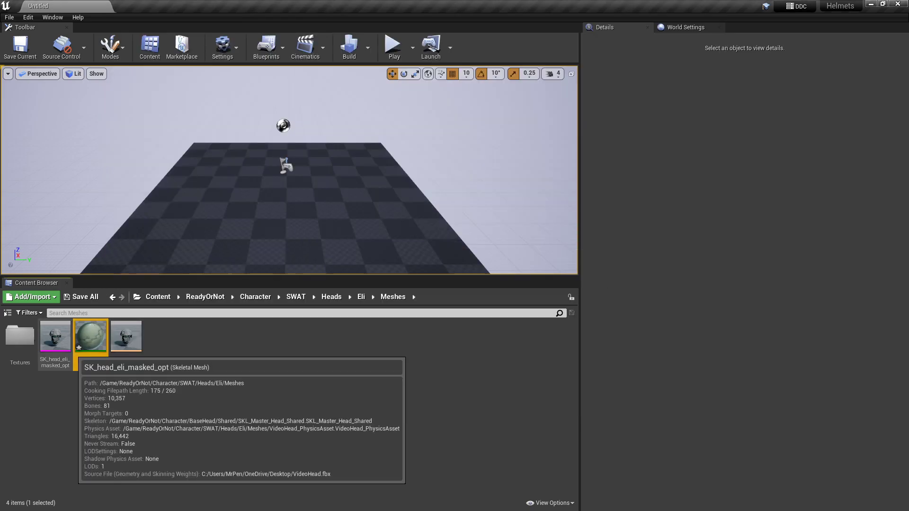
Force delete the SK_head_eli_masked_opt mesh and VideoHead_PhysicsAsset from Eli's Meshes folder
double_click(55, 337)
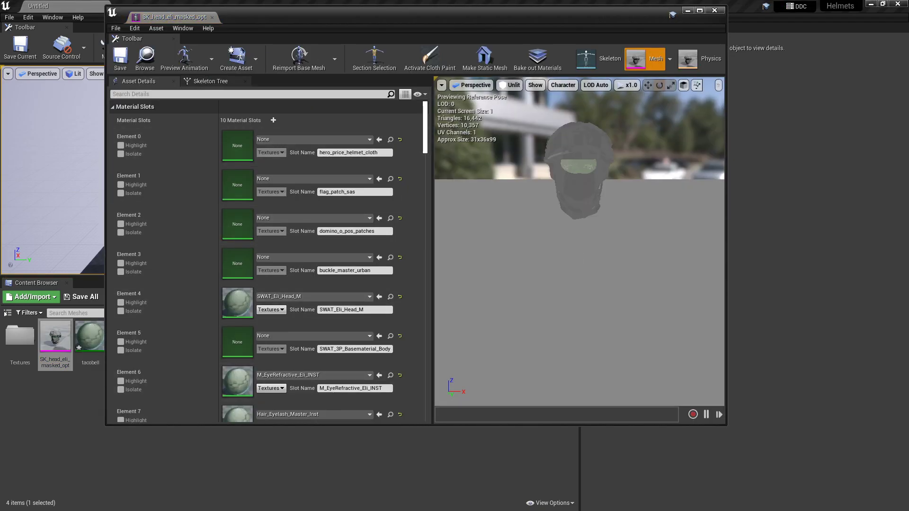
click(715, 10)
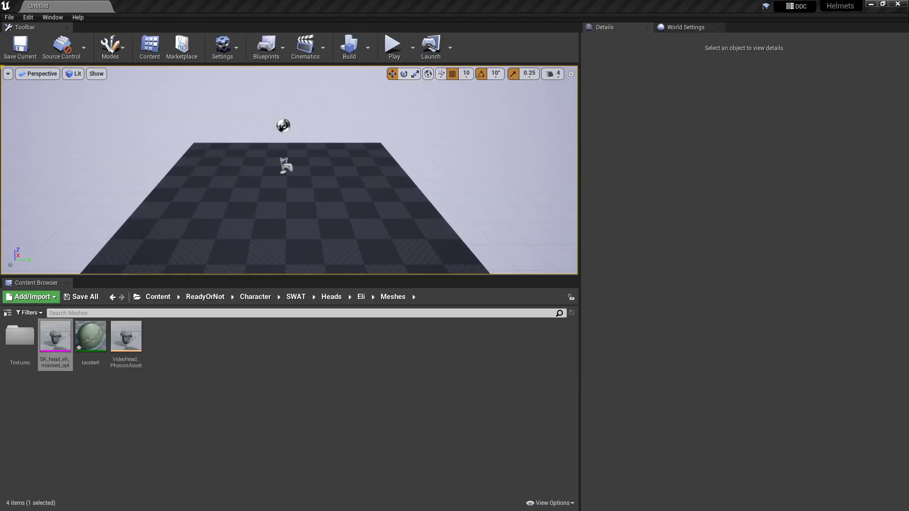
drag(448, 7, 594, 25)
click(434, 352)
ctrl+click(355, 350)
key(Delete)
click(456, 410)
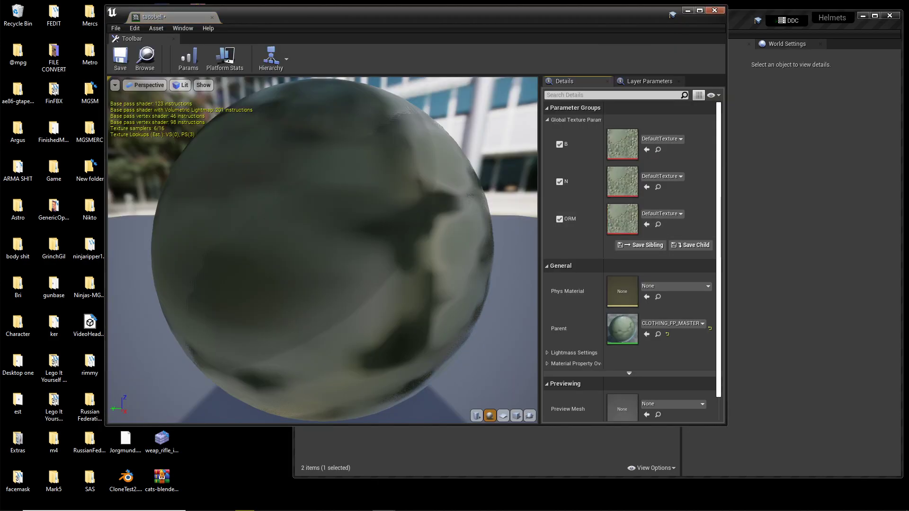
click(716, 10)
click(359, 413)
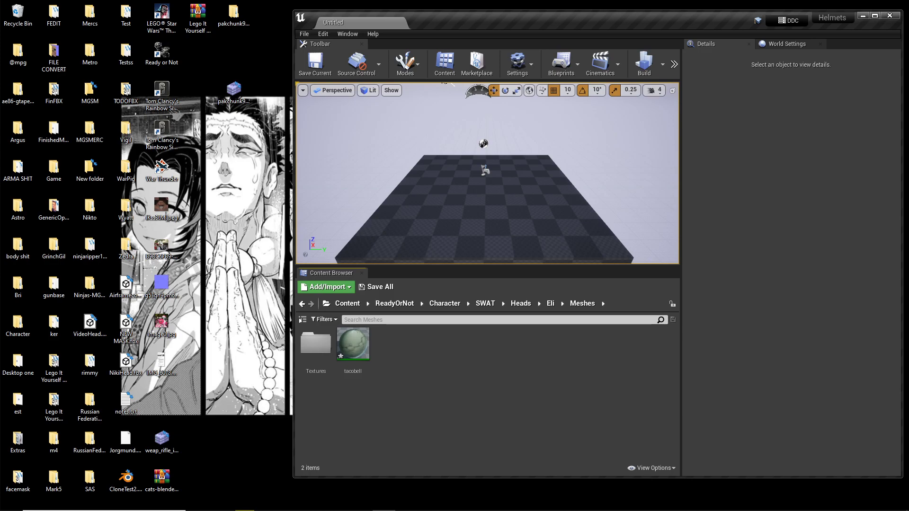
Import VideoHead.fbx from the desktop into Eli's Meshes folder as a skeletal mesh with no skeleton assigned
drag(90, 324, 234, 210)
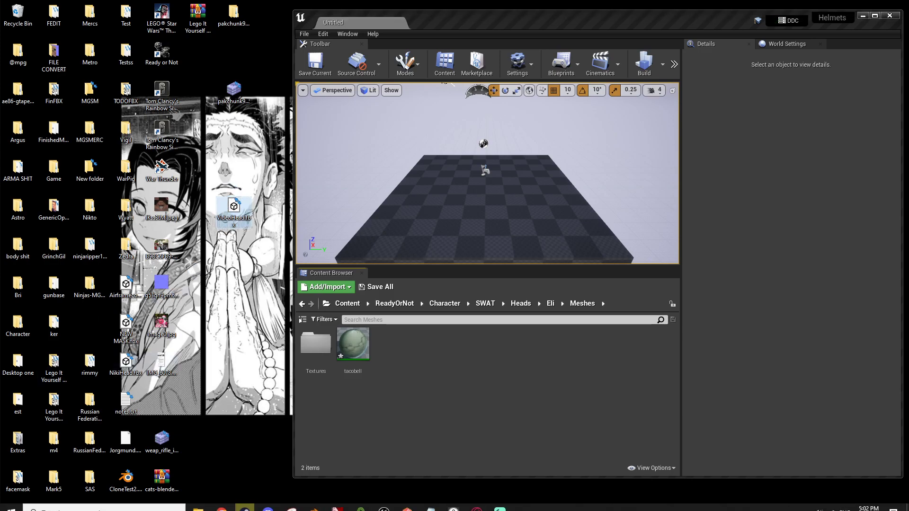
drag(234, 210, 354, 395)
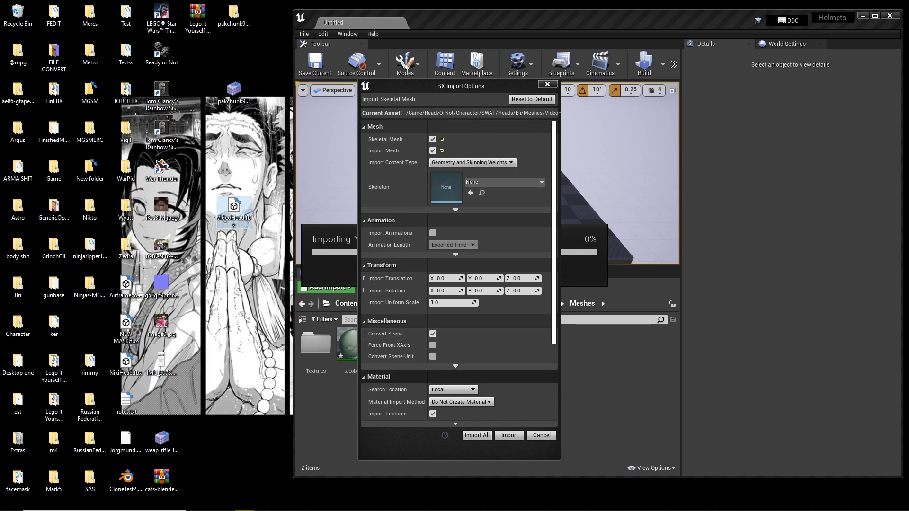
click(510, 435)
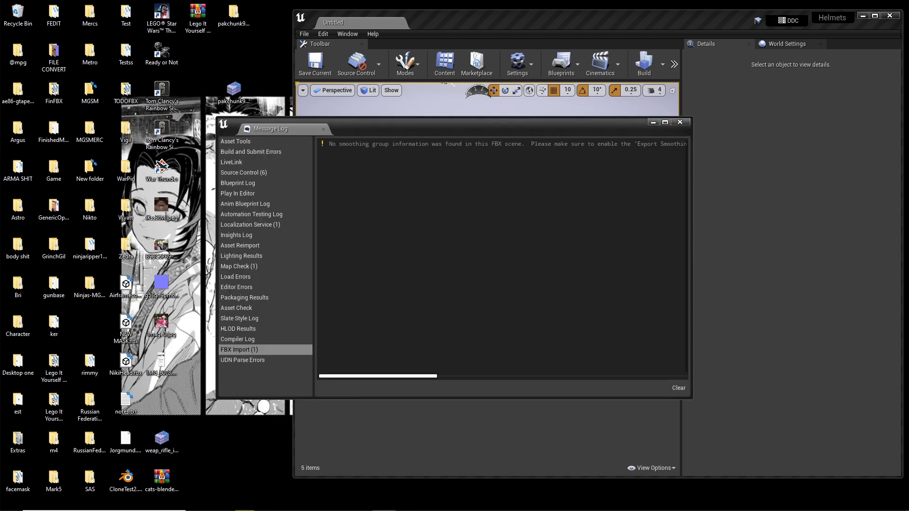
click(680, 122)
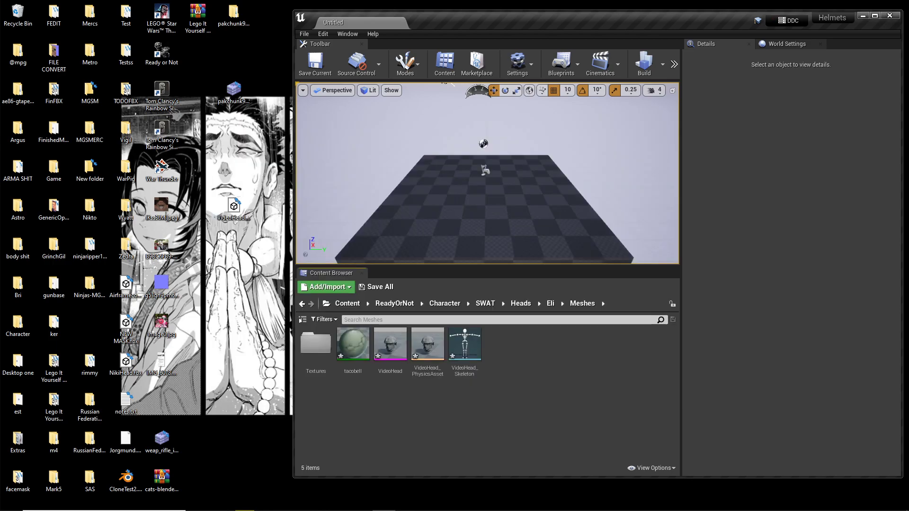
drag(480, 24, 481, 0)
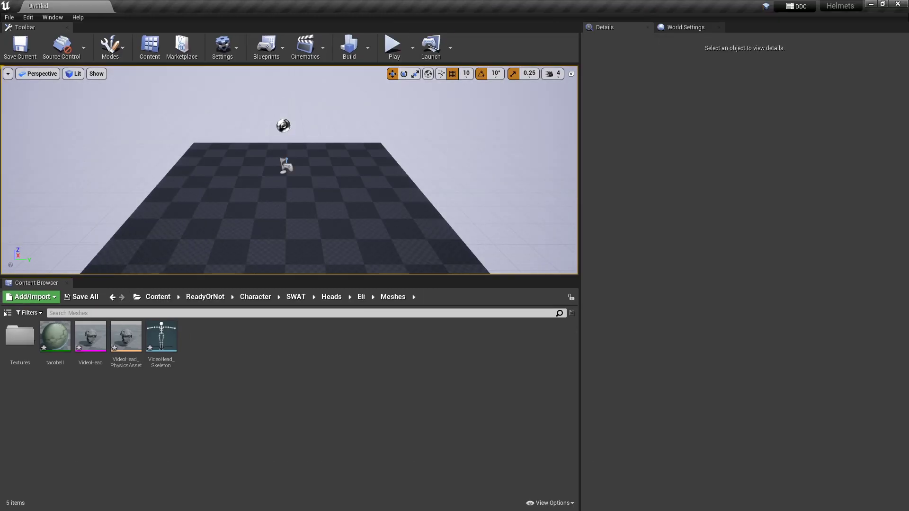
drag(580, 307, 618, 308)
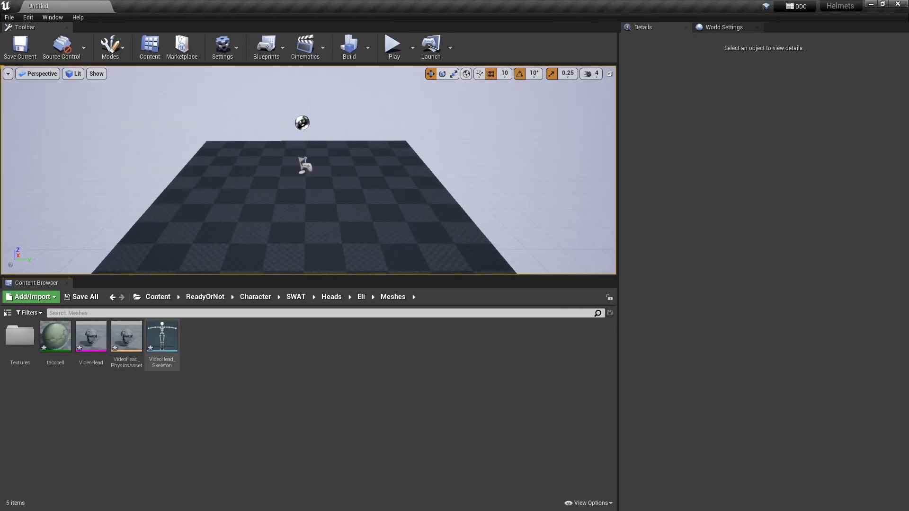
Compare VideoHead_Skeleton with the shared head skeleton in Character/BaseHead/Shared, using a second Content Browser
click(162, 337)
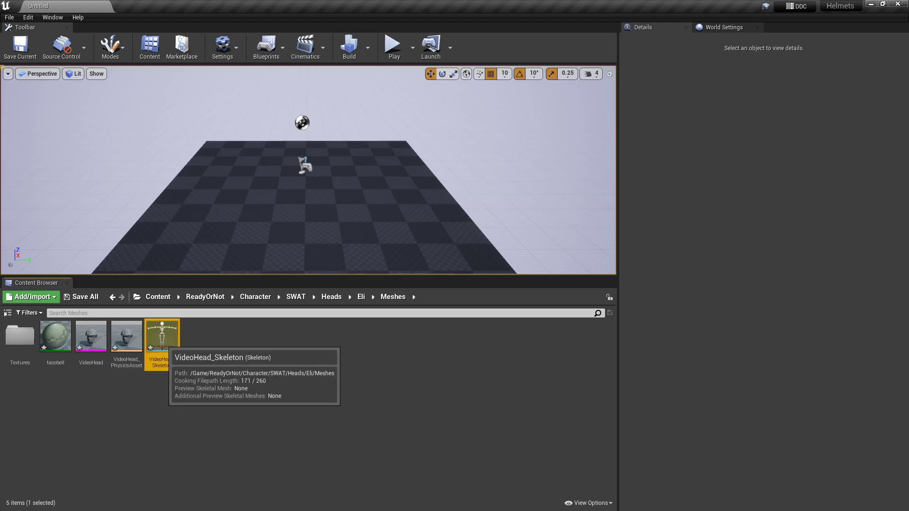
click(52, 17)
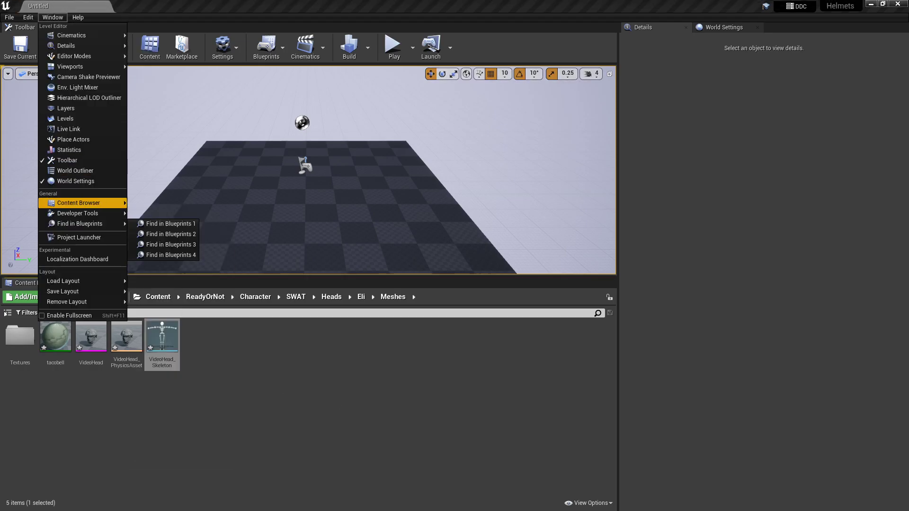
click(161, 213)
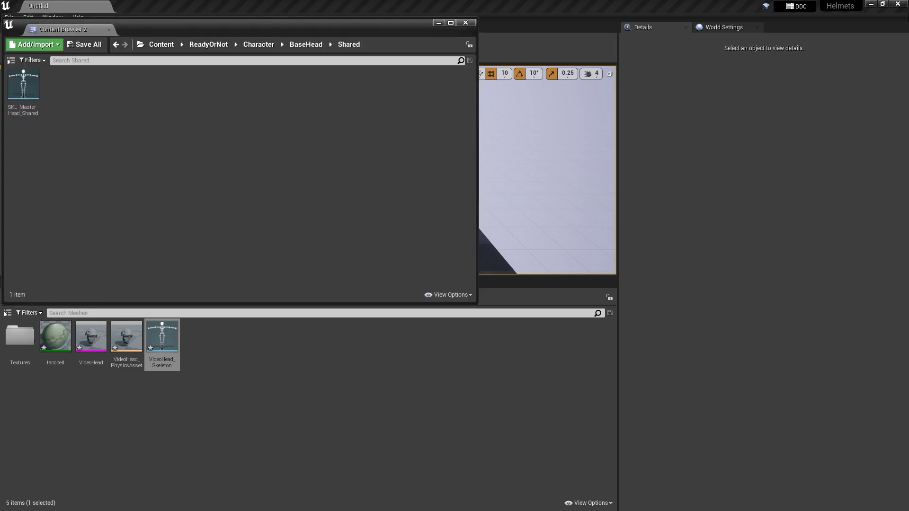
drag(195, 22, 574, 49)
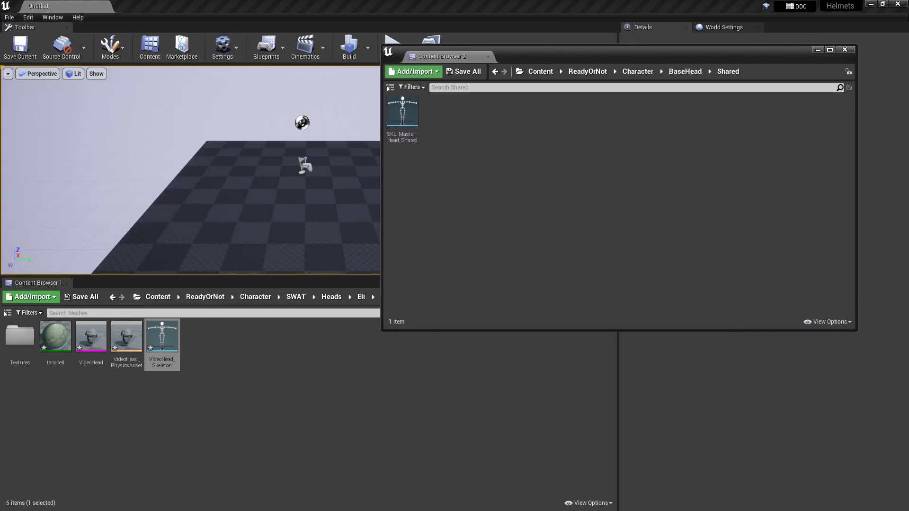
click(638, 72)
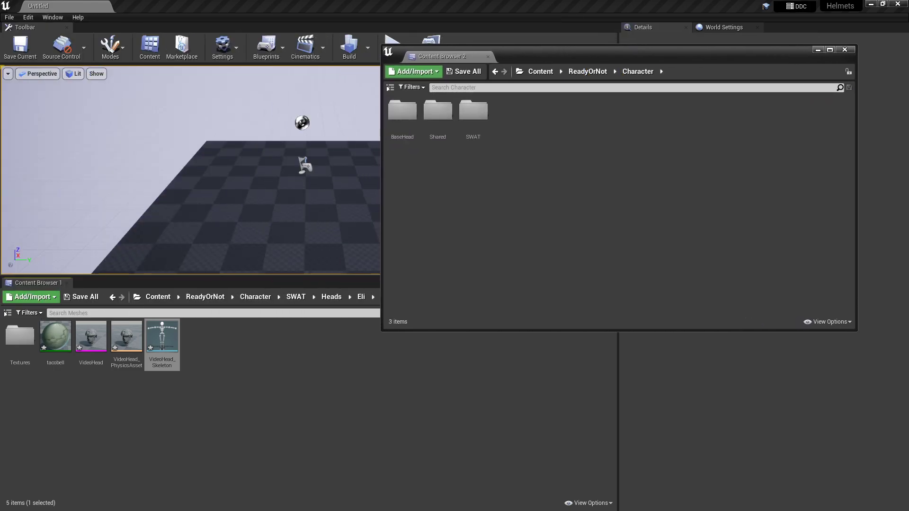
double_click(403, 118)
double_click(403, 119)
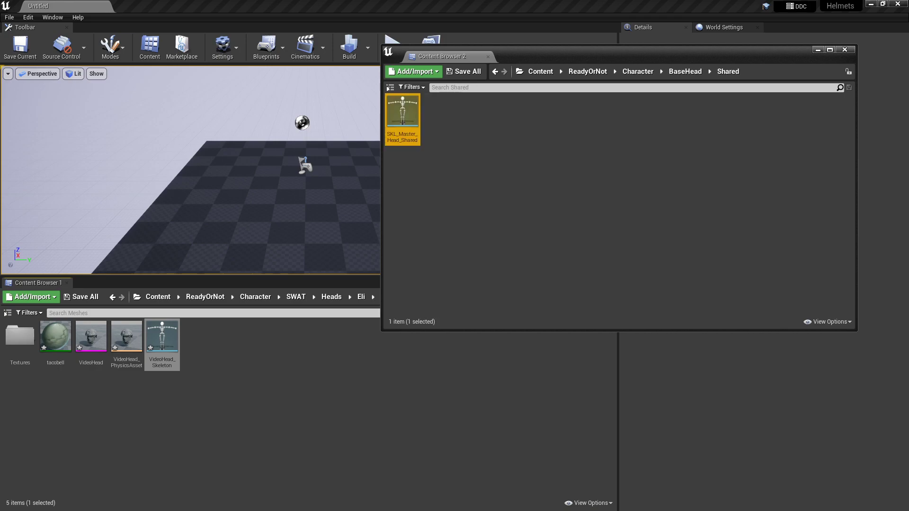
click(443, 147)
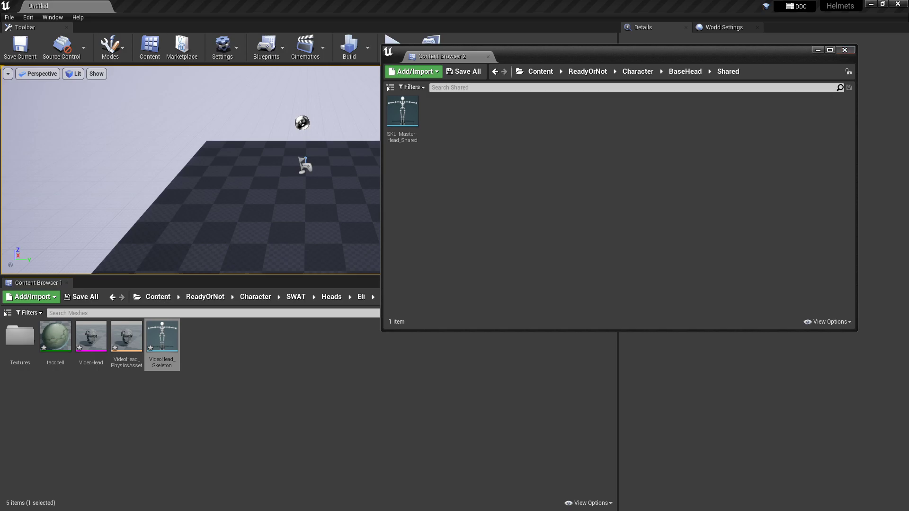
click(845, 49)
Force delete the imported VideoHead mesh, its physics asset and its skeleton from Eli's Meshes folder
drag(566, 10, 589, 24)
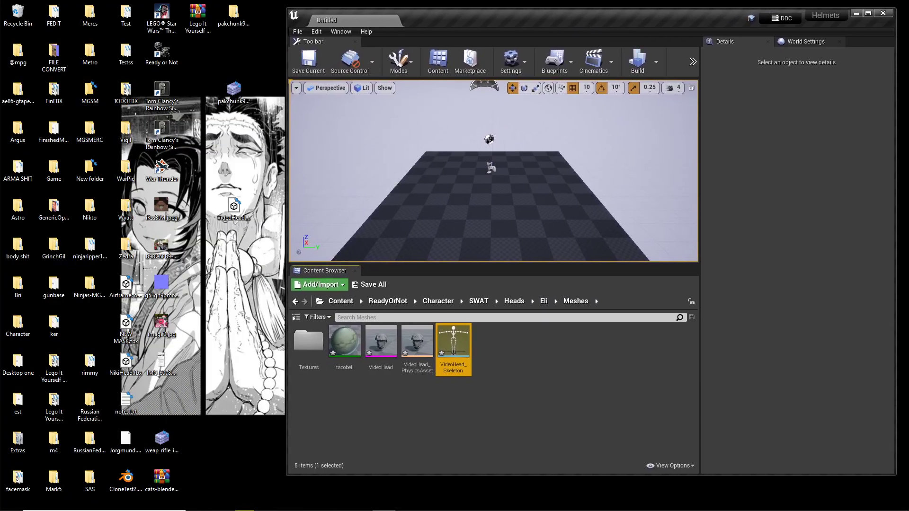
shift+click(381, 341)
key(Delete)
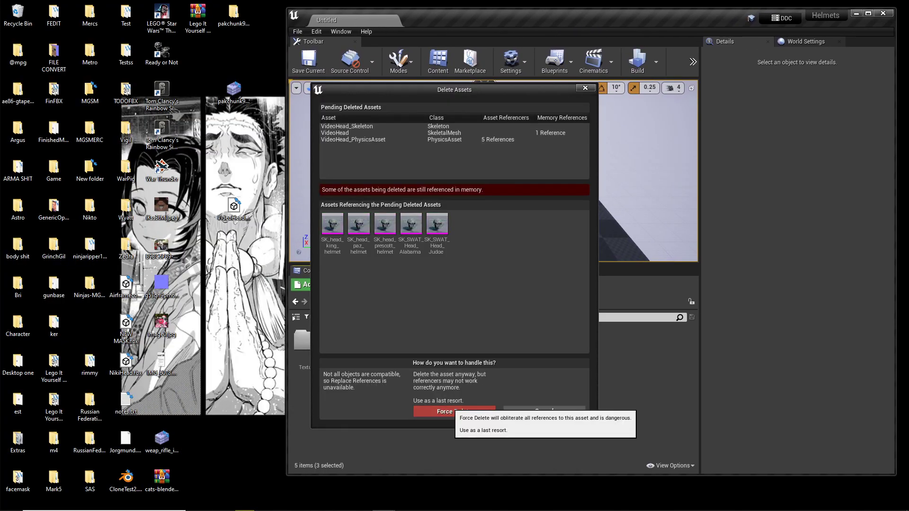
click(450, 409)
Import VideoHead.fbx from the desktop into Eli's Meshes folder using the SKL_Master_Head_Shared skeleton
drag(234, 208, 412, 398)
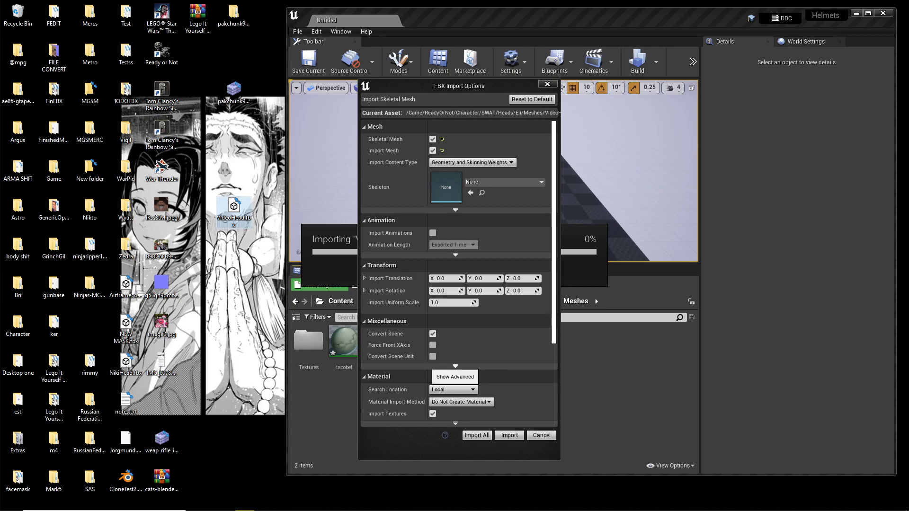
click(505, 182)
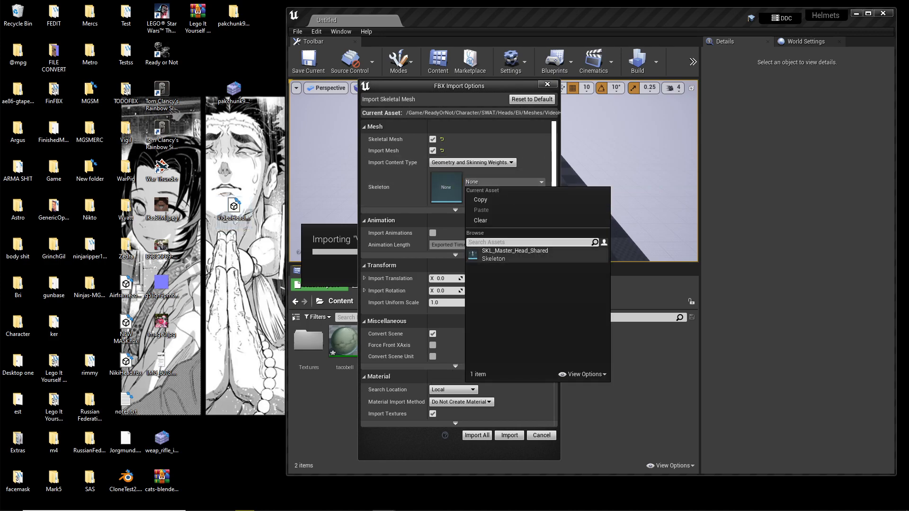
click(515, 254)
click(509, 436)
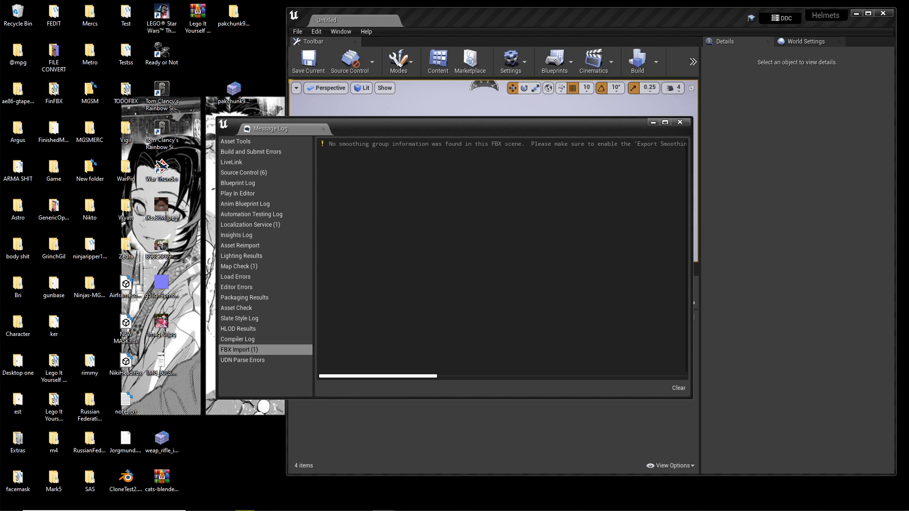
click(680, 122)
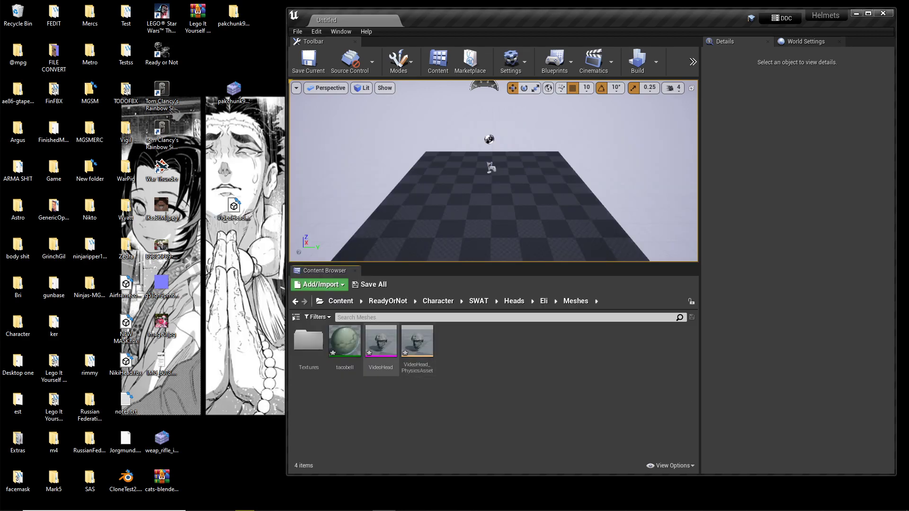
Open the VideoHead skeletal mesh and review its material slots
mouse_move(376, 361)
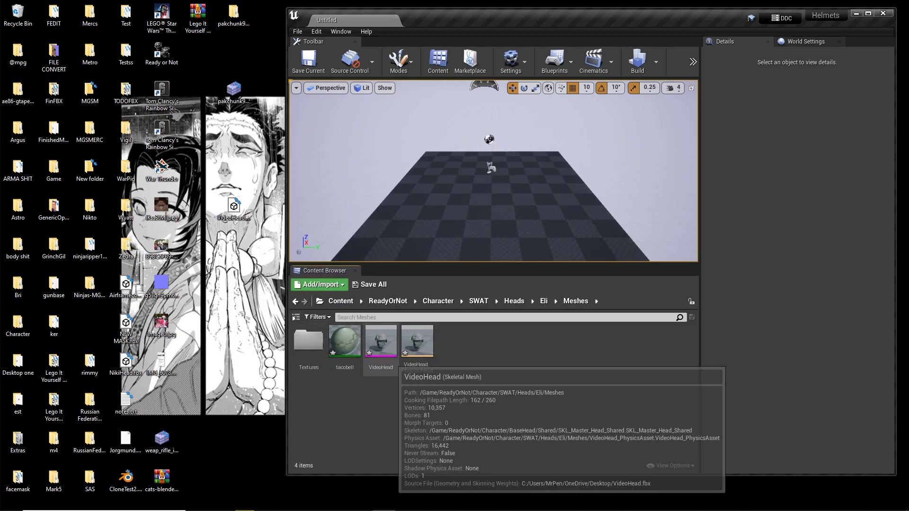
double_click(378, 351)
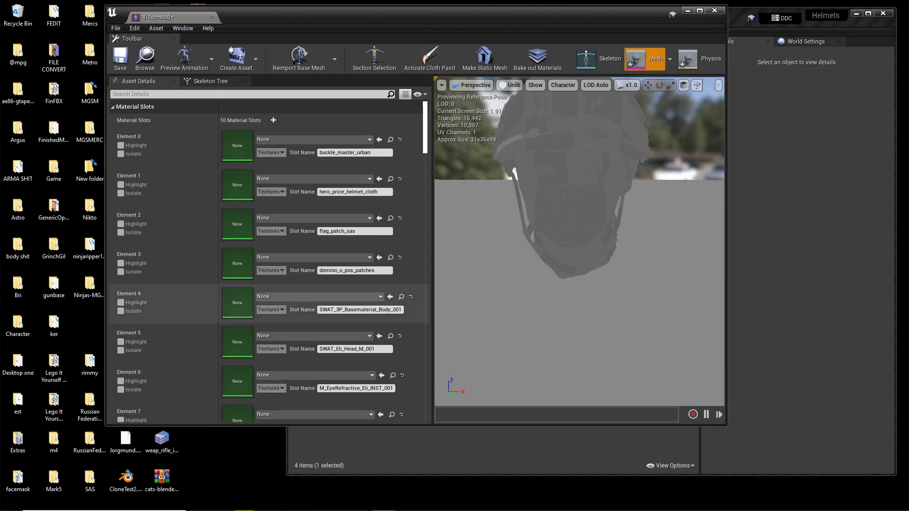
scroll(190, 199, down, 3)
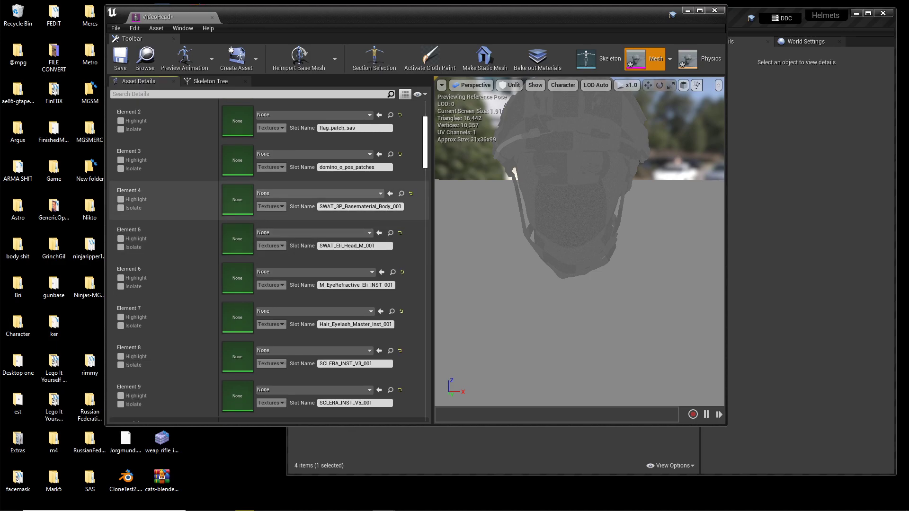
Remove the _001 suffix from the Element 4 and 5 slot names, leaving SWAT_3P_Basematerial_Body and SWAT_Eli_Head_M
drag(391, 207, 403, 206)
key(BackSpace)
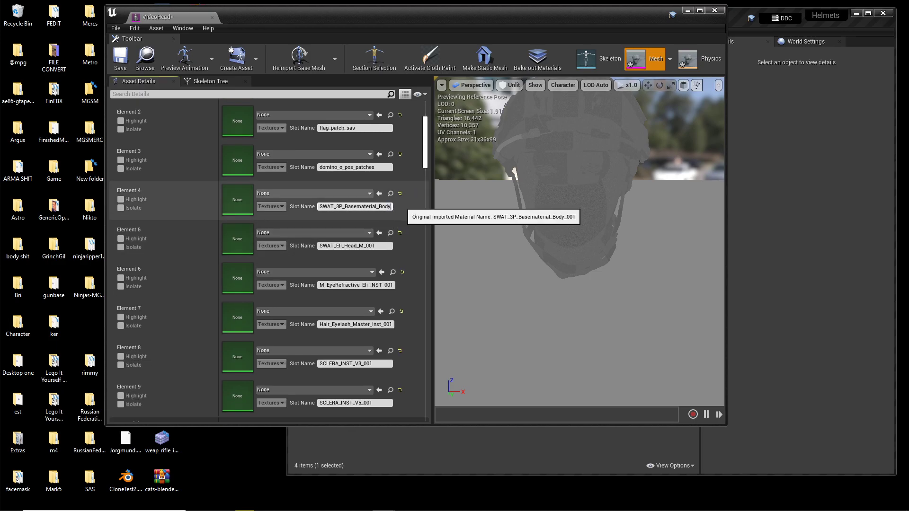
key(Return)
drag(364, 245, 391, 243)
key(BackSpace)
key(Return)
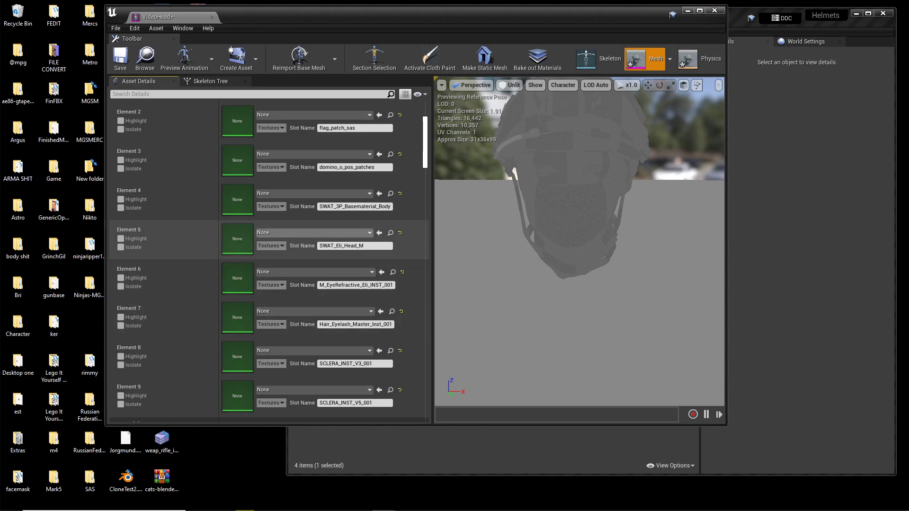
Assign the SWAT_Eli_Head_M material to Element 5
click(358, 232)
text(sa)
text(at)
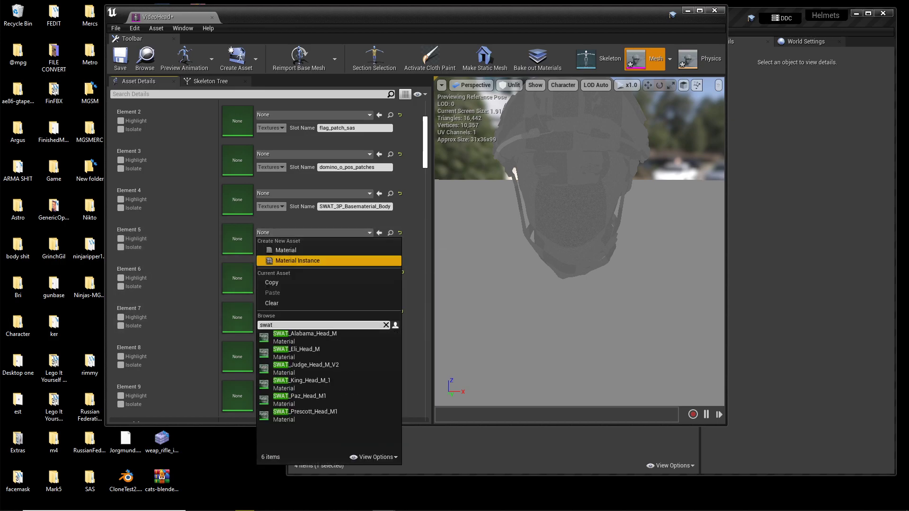
click(326, 354)
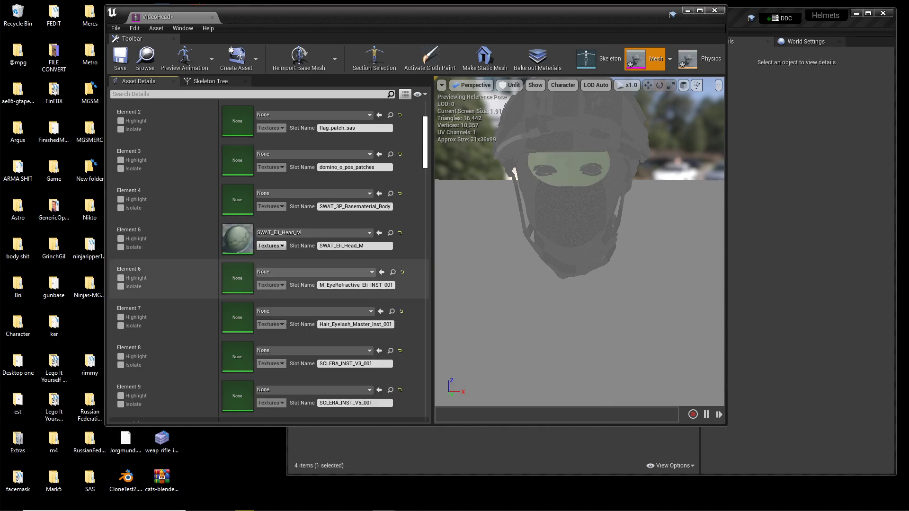
Assign M_EyeRefractive_Eli_INST to Element 6 and Hair_Eyelash_Master_Inst to Element 7
click(370, 273)
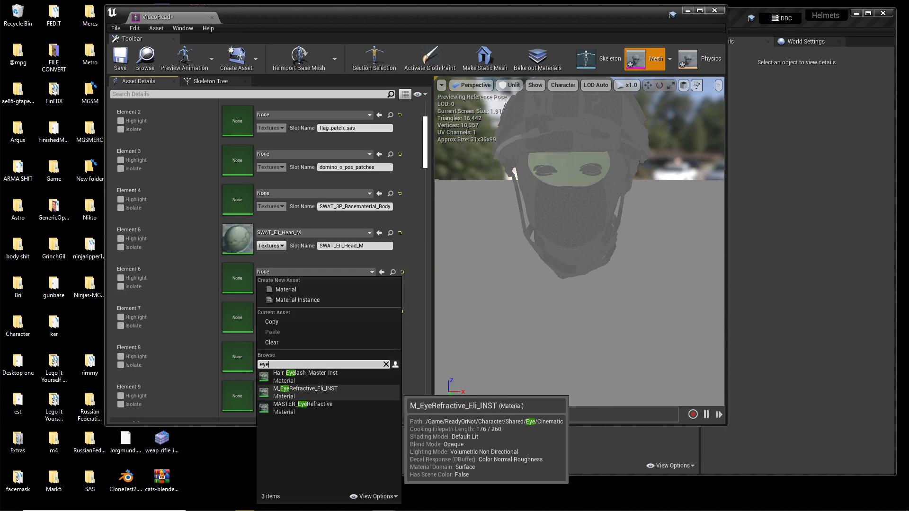
click(360, 392)
click(369, 312)
text(eye)
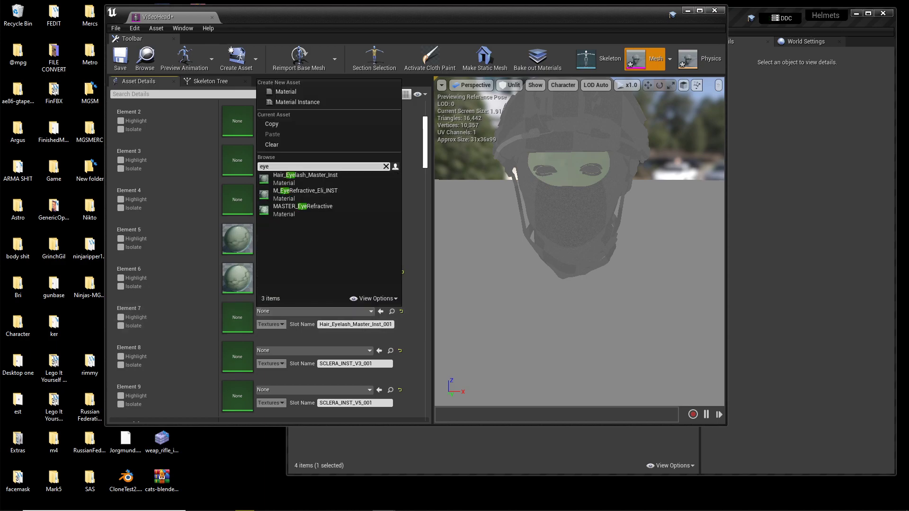
click(305, 178)
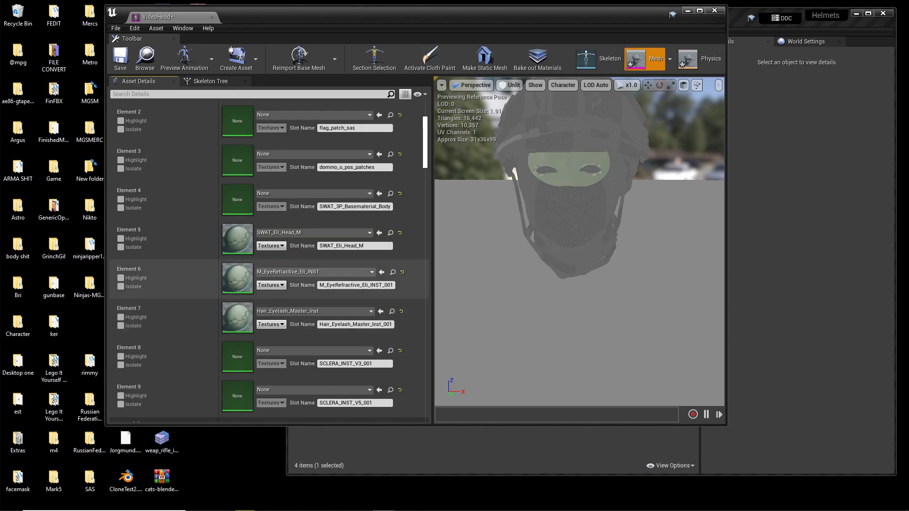
Assign the SCLERA_INST_V3 material to Element 8 and SCLERA_INST_V5 to Element 9
click(359, 366)
scroll(303, 284, down, 2)
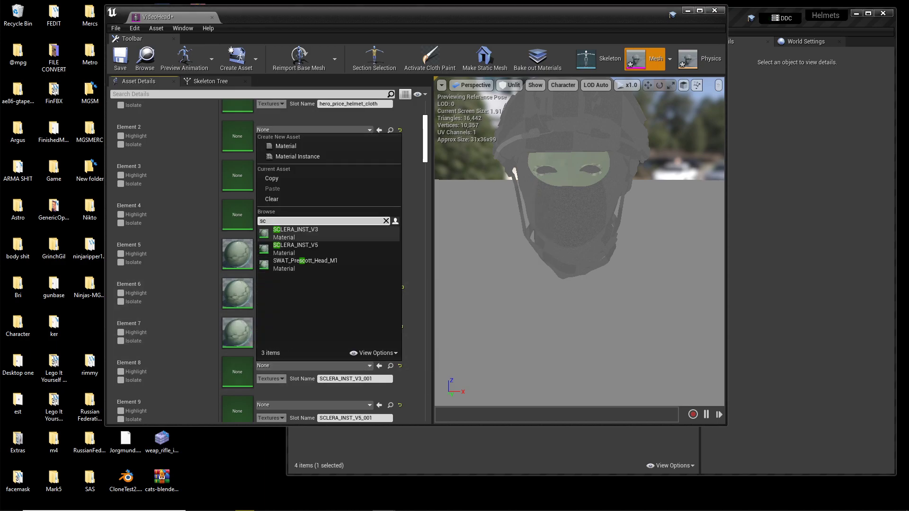
click(296, 277)
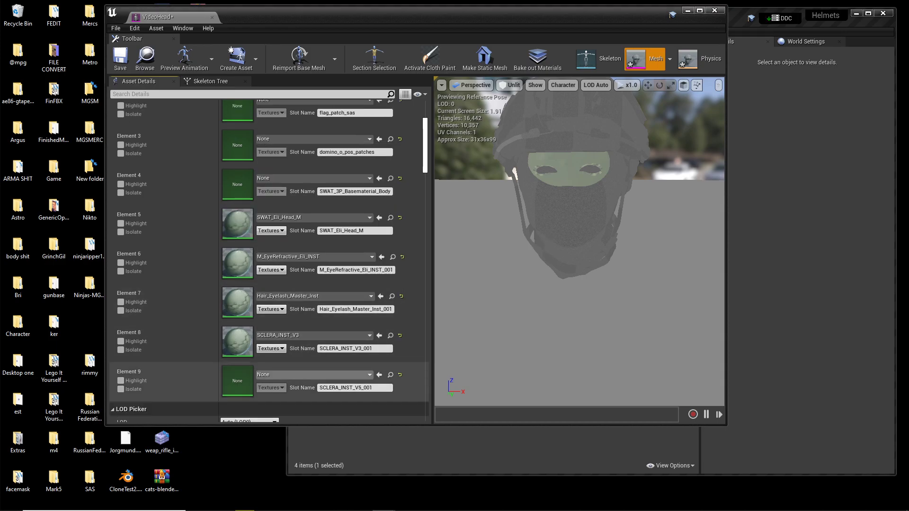
click(364, 374)
scroll(304, 293, down, 2)
click(284, 273)
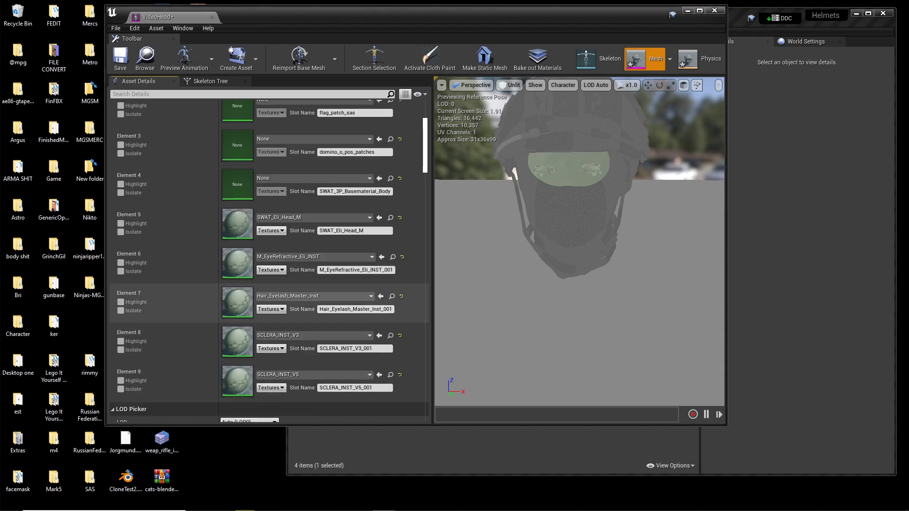
scroll(360, 240, up, 3)
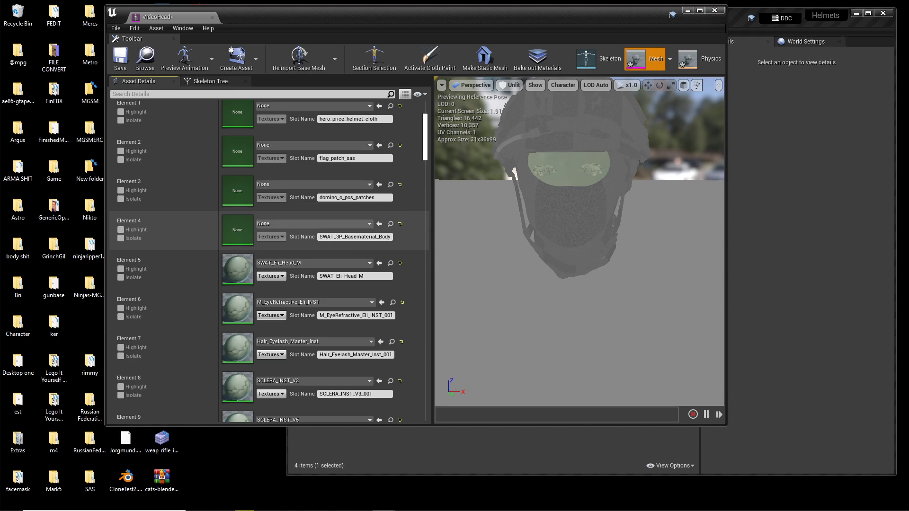
drag(342, 236, 369, 237)
click(371, 236)
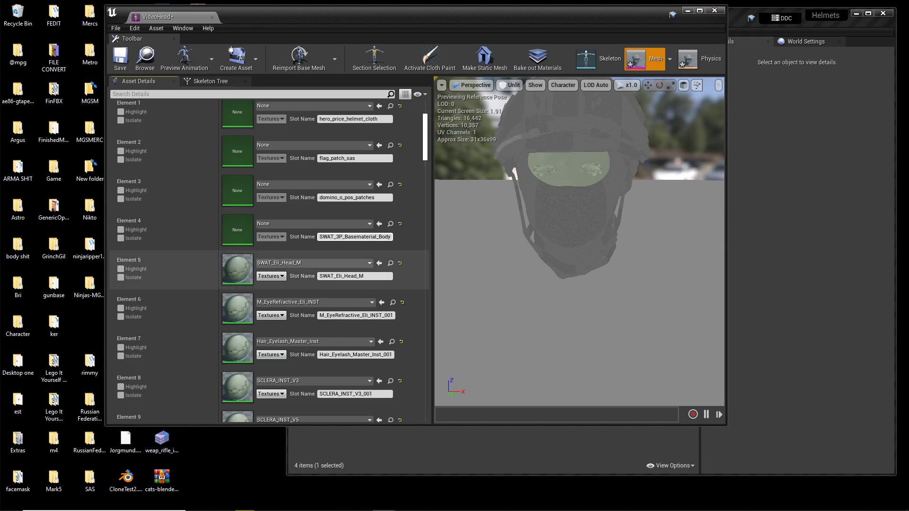
double_click(369, 237)
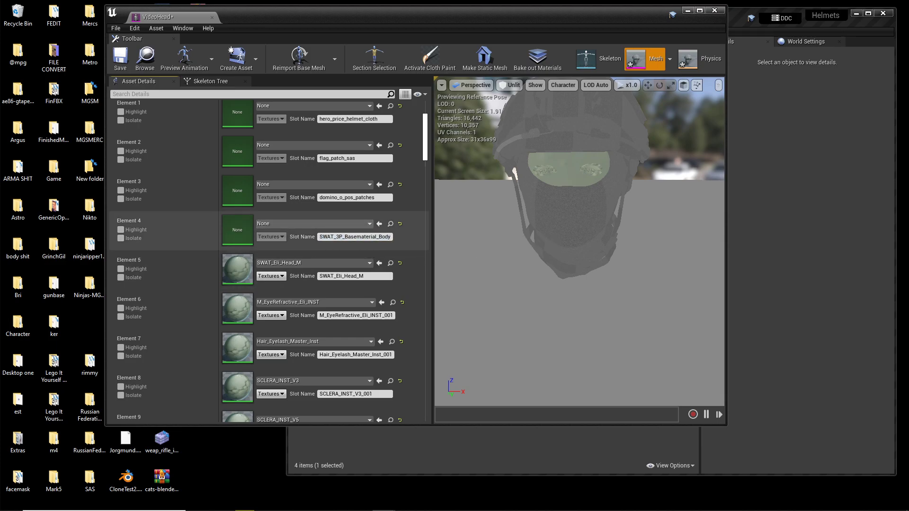
click(313, 224)
text(swat)
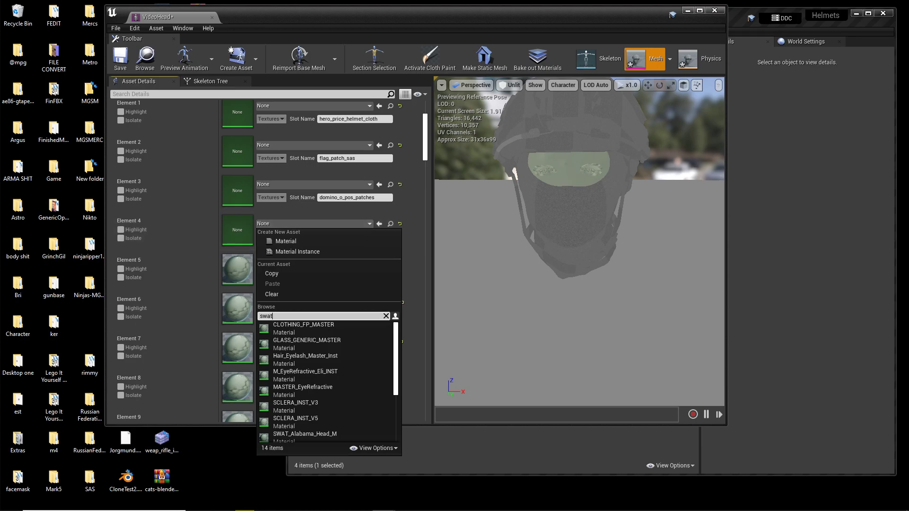
click(327, 222)
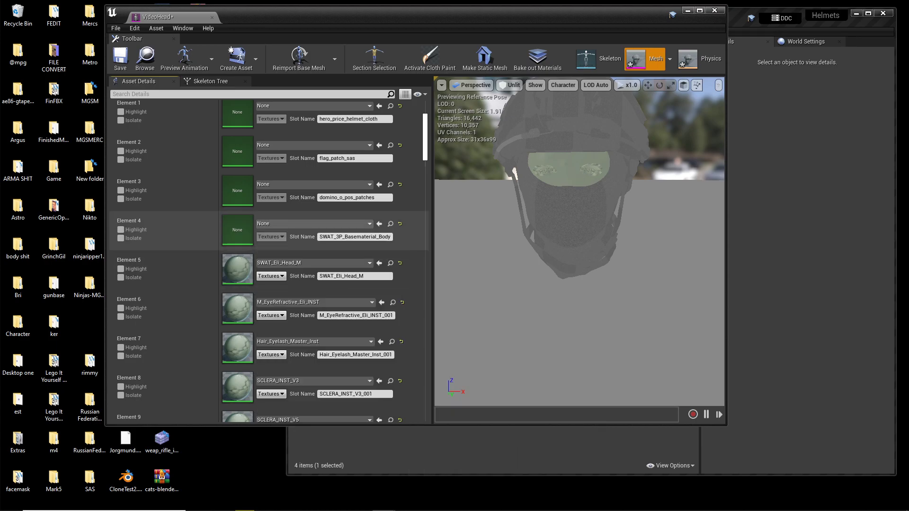
Try the tacobell material from the Content Browser on the domino_o_pos_patches slot and undo the assignment
scroll(269, 262, up, 1)
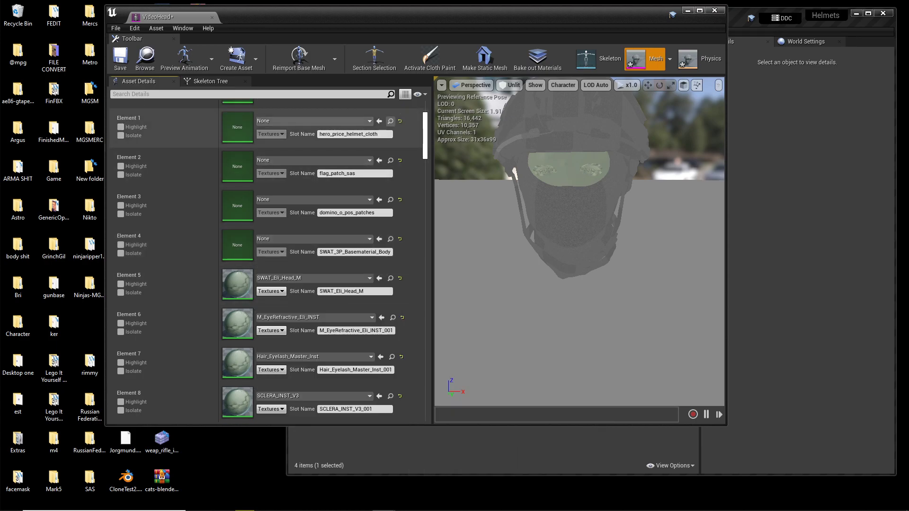
drag(592, 426, 593, 349)
drag(342, 360, 242, 209)
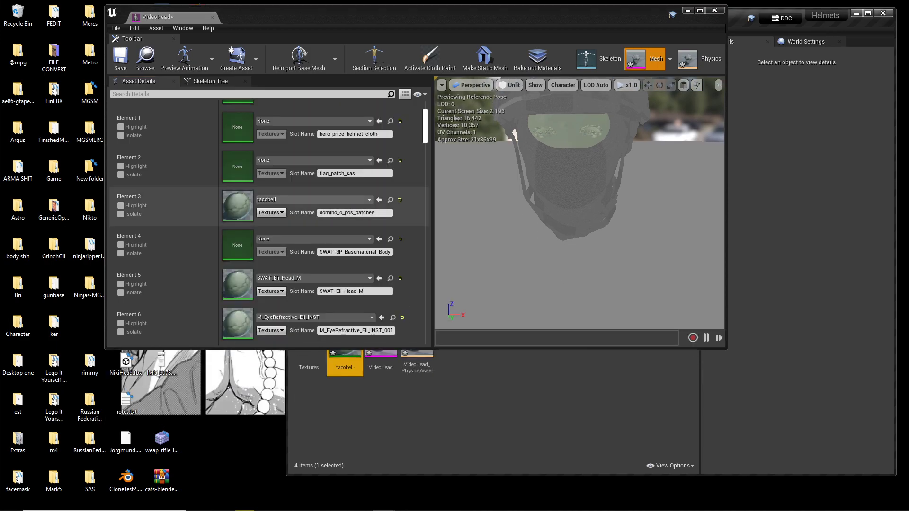
right_drag(568, 213, 568, 202)
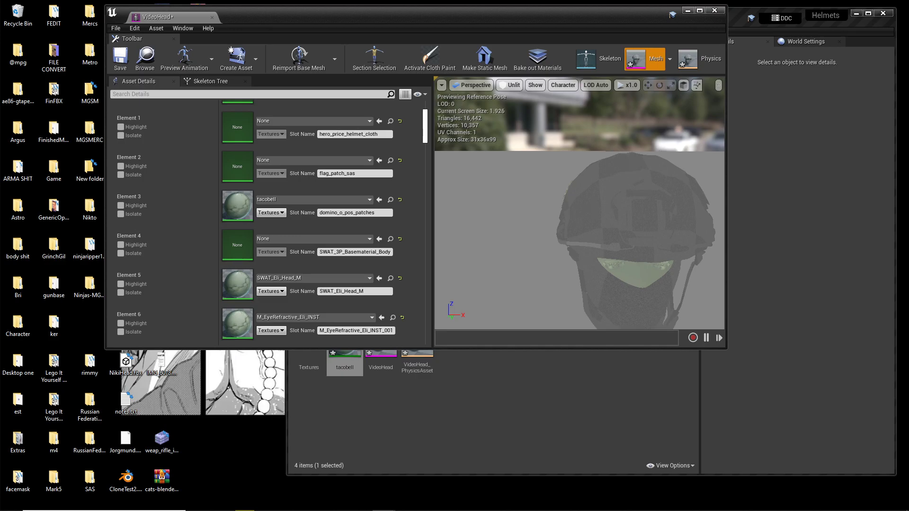
key(ctrl+z)
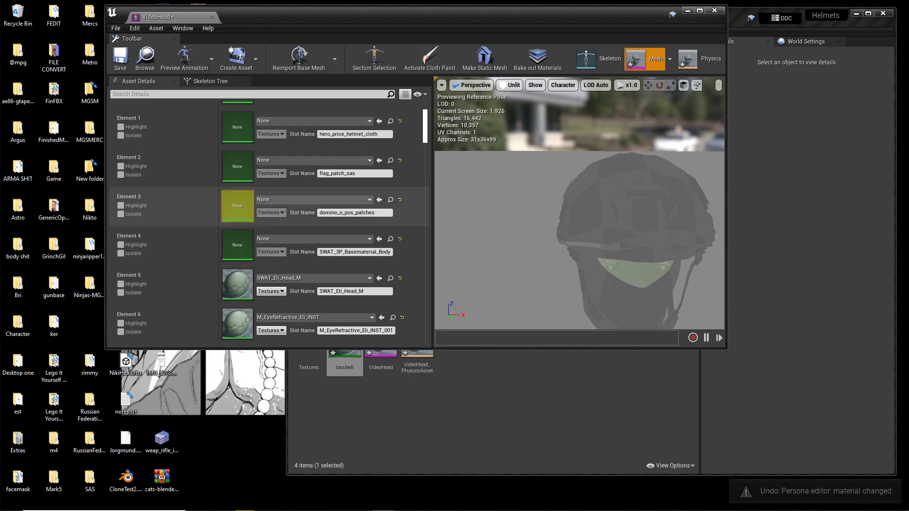
Close the VideoHead mesh editor and select the VideoHead mesh in Eli's Meshes folder
scroll(267, 227, down, 5)
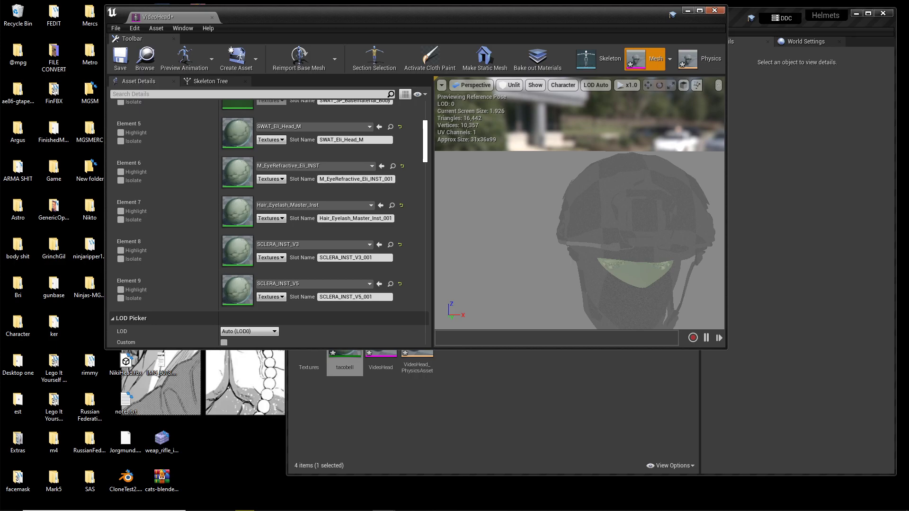
click(715, 10)
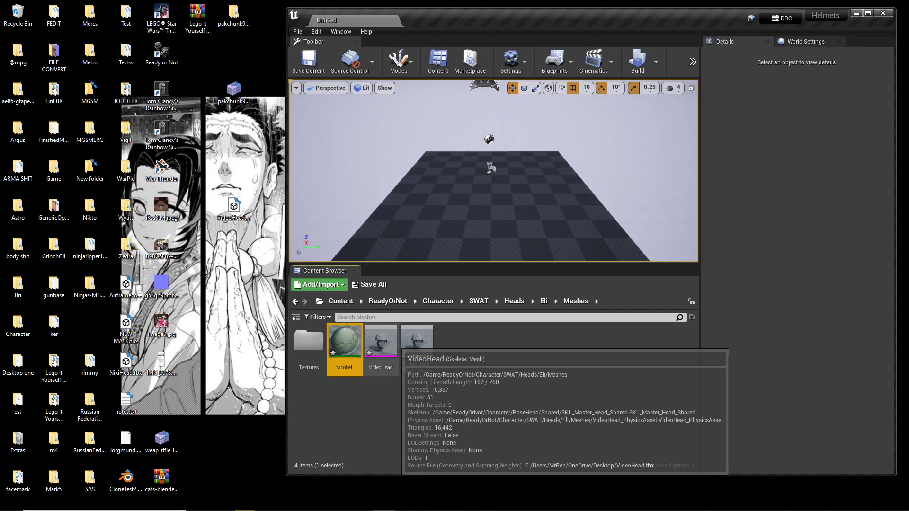
click(393, 344)
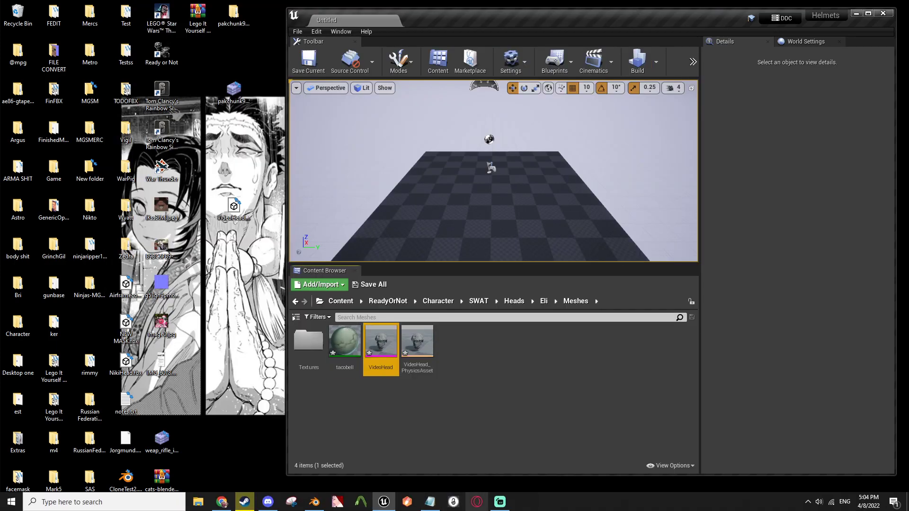
Switch to notes.txt in Notepad, review the asset name lists and select Eli's head mesh name, SK_head_eli_masked_opt
click(430, 502)
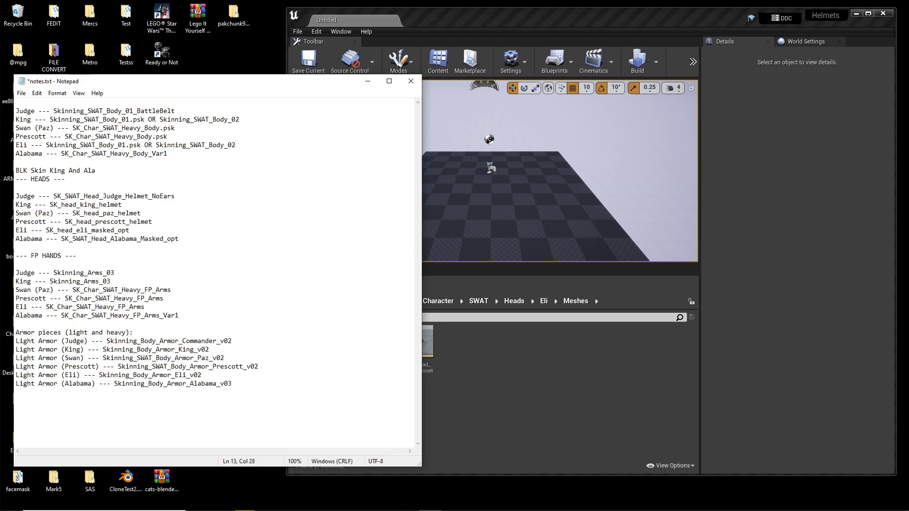
key(ctrl+a)
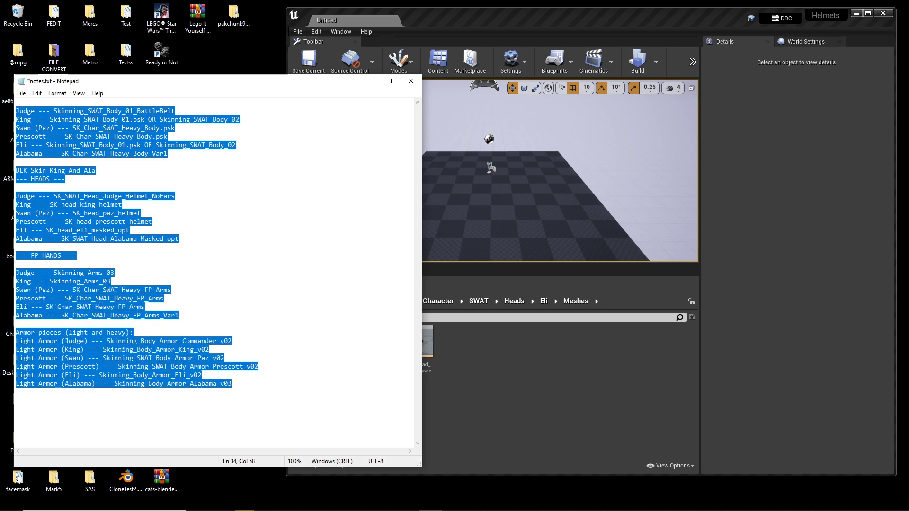
click(232, 384)
drag(233, 384, 233, 341)
drag(201, 341, 205, 341)
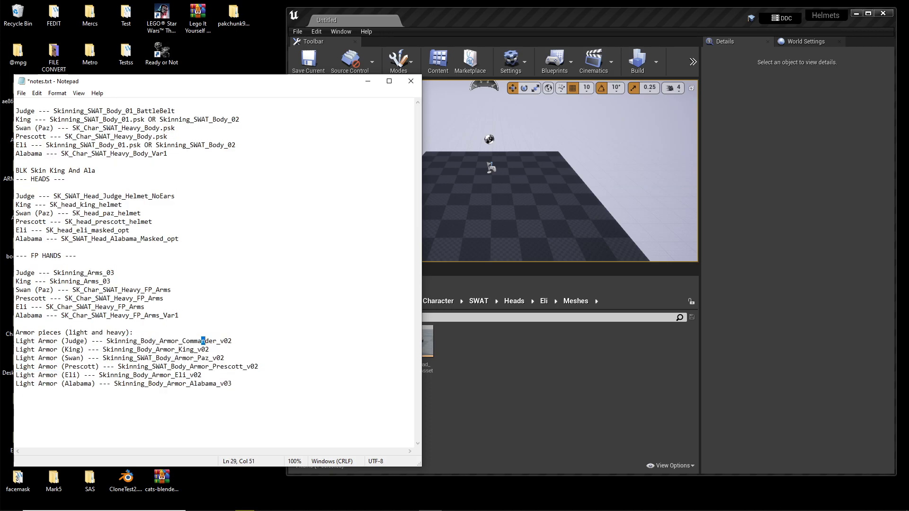
drag(232, 385, 134, 333)
click(111, 281)
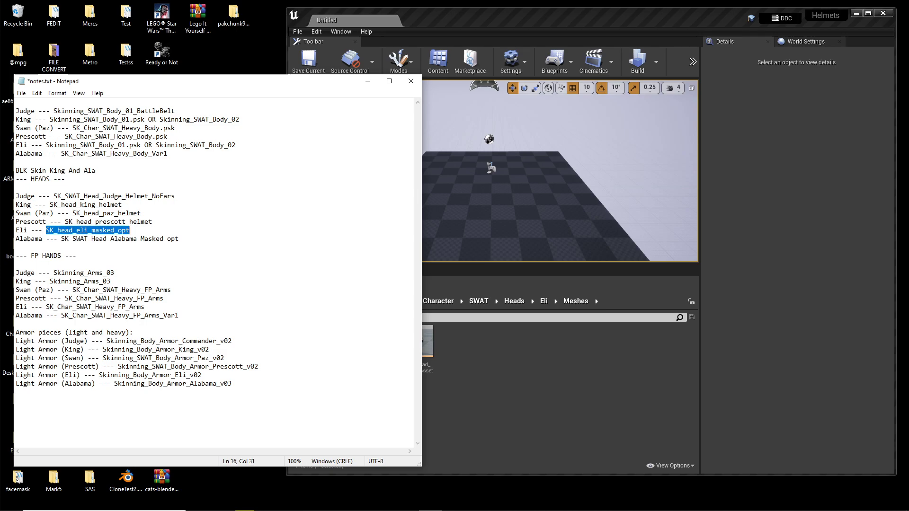
Rename the VideoHead skeletal mesh in Unreal as SK_head_eli_masked_opt
click(454, 375)
right_click(377, 342)
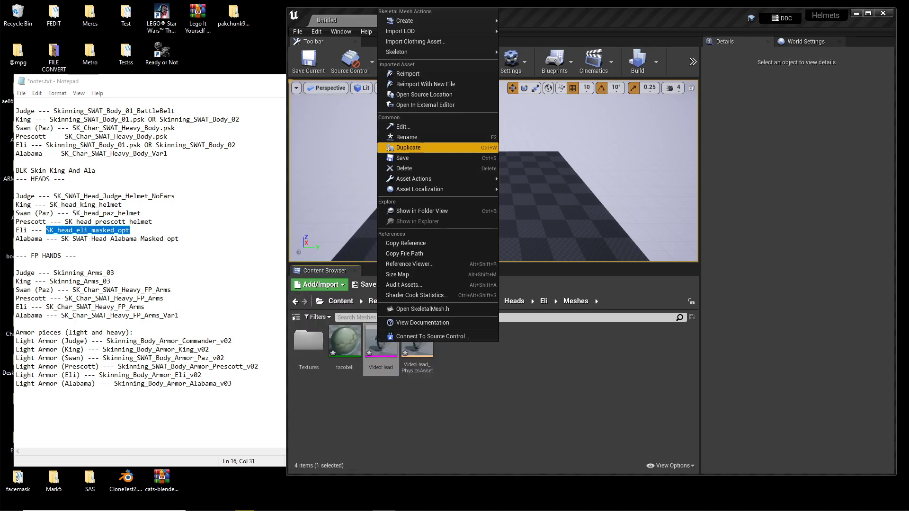
click(408, 137)
text(SK_head_eli_masked_opt)
key(Return)
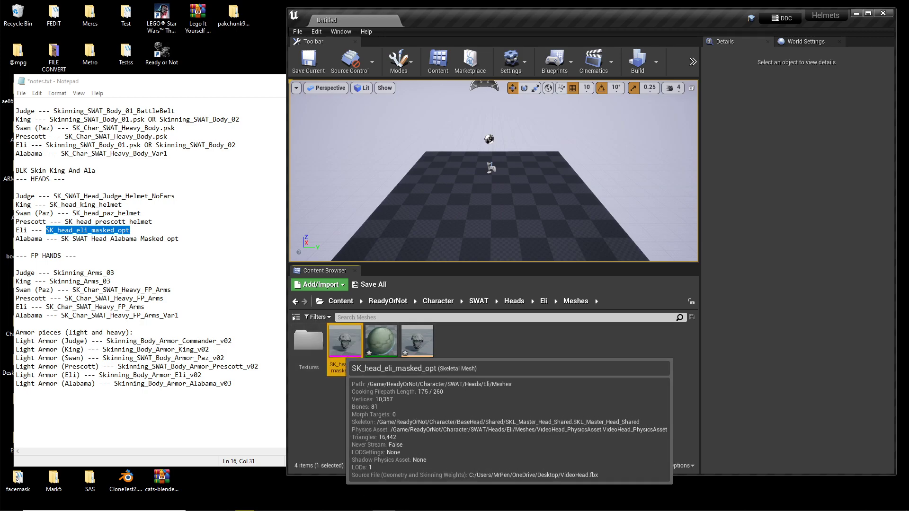
Paste a copy of SK_head_eli_masked_opt into the Alabama head's Meshes folder
click(295, 301)
click(401, 285)
double_click(308, 333)
double_click(308, 345)
click(500, 502)
click(500, 502)
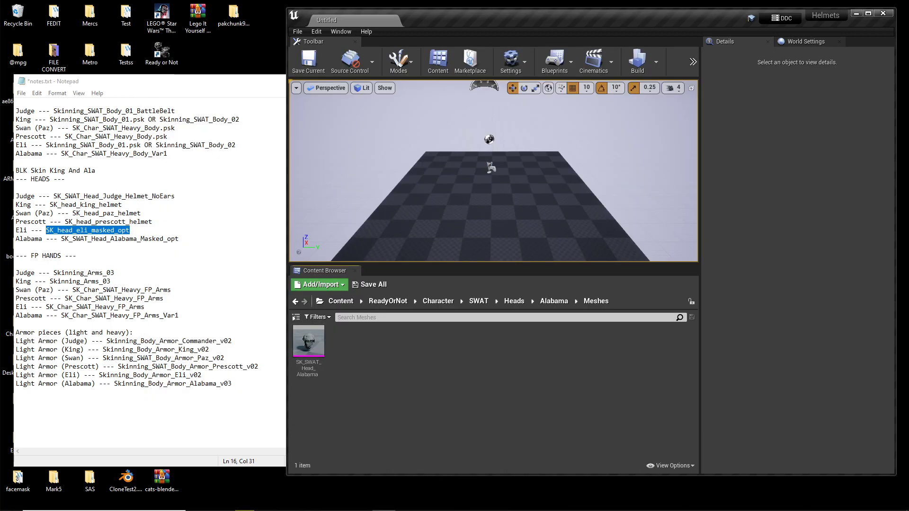
key(ctrl+v)
Paste copies of SK_head_eli_masked_opt into the Meshes folders of the Judge and King heads
click(514, 301)
double_click(381, 330)
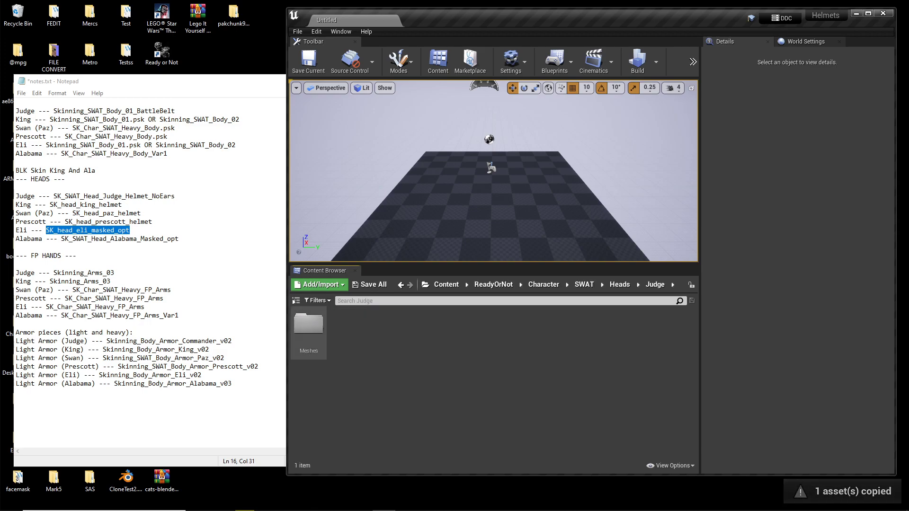
double_click(309, 331)
click(514, 302)
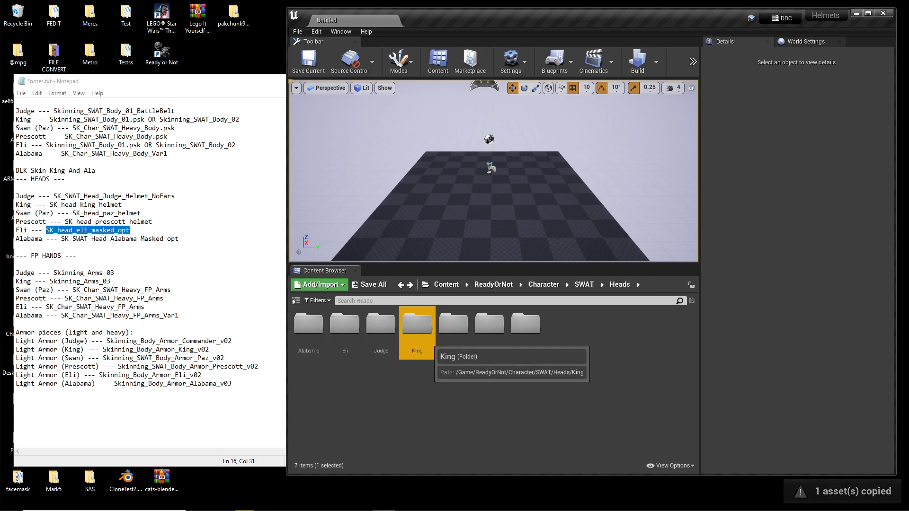
double_click(417, 332)
double_click(309, 332)
click(514, 301)
Paste copies of SK_head_eli_masked_opt into the Meshes folders of the head listed after King and of Prescott
double_click(453, 331)
double_click(309, 331)
click(515, 301)
double_click(491, 332)
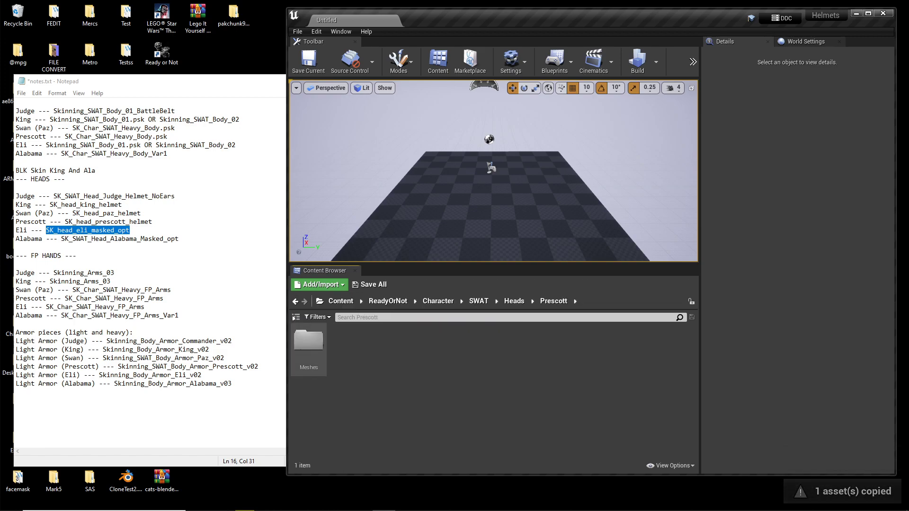
key(ctrl+v)
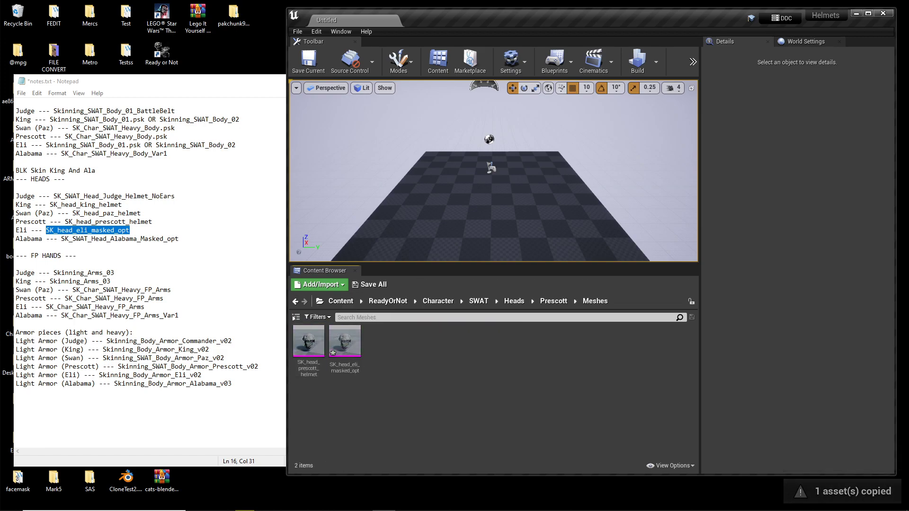
Delete the original Alabama head mesh from Alabama's Meshes folder, keeping the SK_head_eli_masked_opt copy
key(alt+Left)
key(alt+Left)
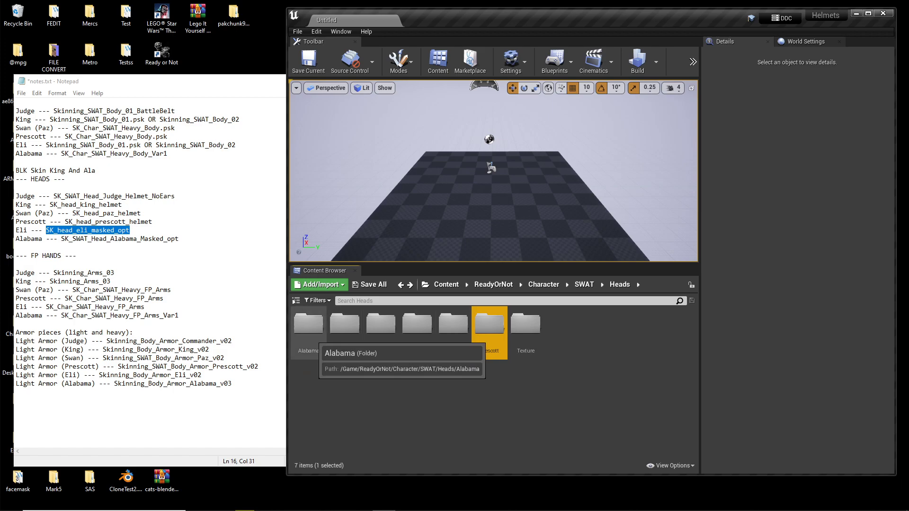
double_click(309, 327)
key(Delete)
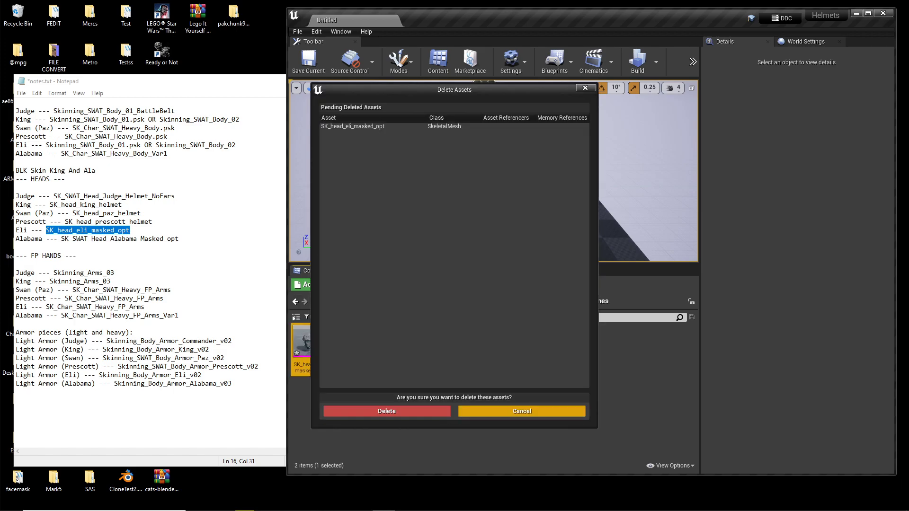
click(522, 411)
click(348, 362)
key(Delete)
click(387, 412)
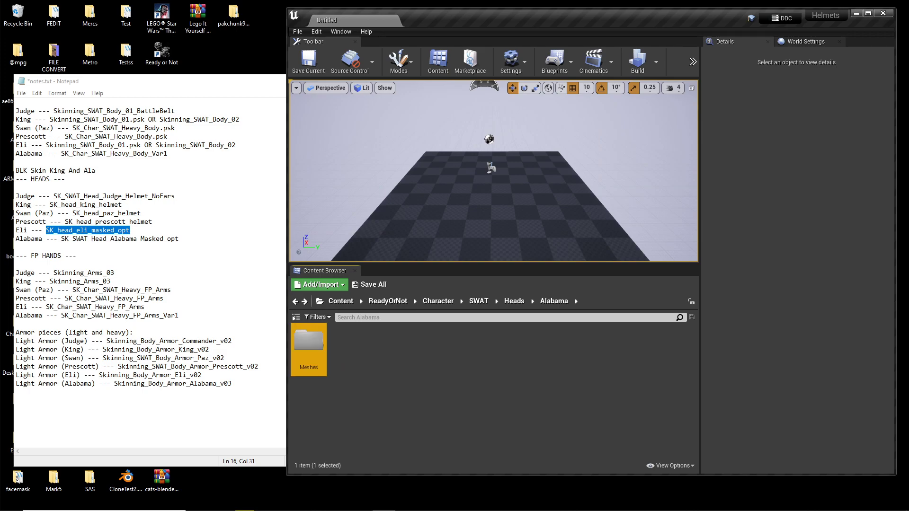
Delete the original SK_SWAT_Head_Judge_Helmet_NoEars mesh from Judge's Meshes folder
click(295, 301)
double_click(380, 336)
double_click(309, 339)
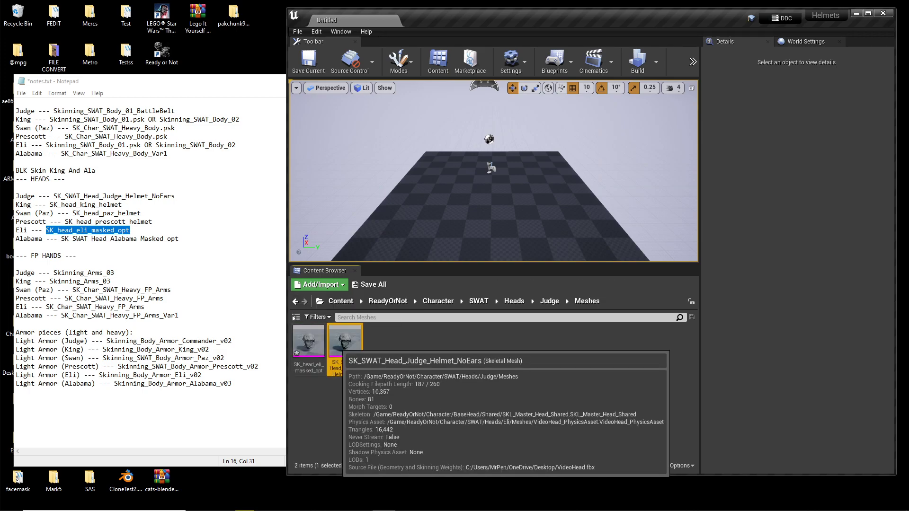
key(Delete)
click(384, 412)
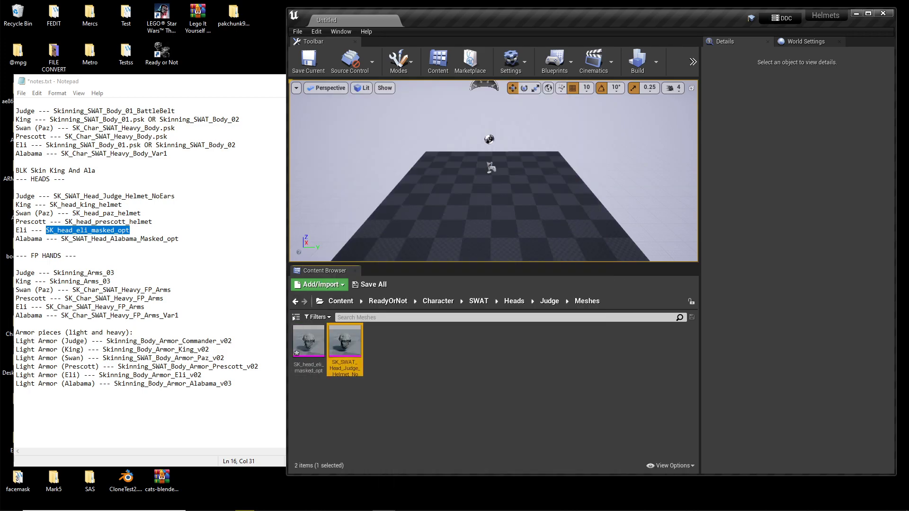
Delete the original King head mesh from King's Meshes folder, keeping the SK_head_eli_masked_opt copy
double_click(295, 301)
double_click(416, 336)
double_click(309, 339)
click(348, 343)
key(Delete)
click(388, 411)
Delete the original SK_head_paz_helmet mesh from Paz's Meshes folder
key(alt+Left)
key(alt+Left)
click(450, 347)
double_click(453, 331)
double_click(309, 332)
click(346, 339)
key(Delete)
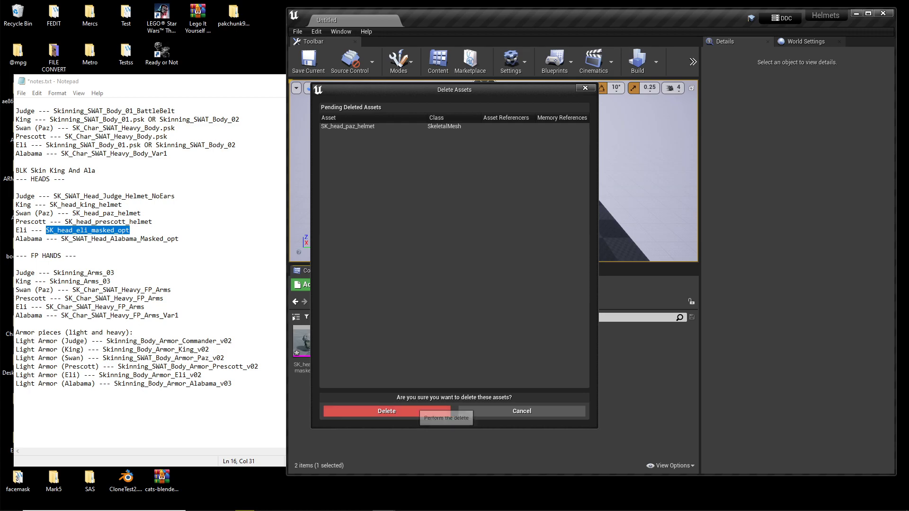
click(418, 409)
Delete the original SK_head_prescott_helmet mesh from Prescott's Meshes folder
key(alt+Left)
key(alt+Left)
double_click(489, 342)
double_click(318, 342)
click(352, 346)
key(Delete)
click(403, 410)
Rename the SK_head_eli_masked_opt copy in Alabama's Meshes folder as SK_SWAT_Head_Alabama_Masked_opt, copying the name from the notes
key(alt+Left)
key(alt+Left)
click(369, 386)
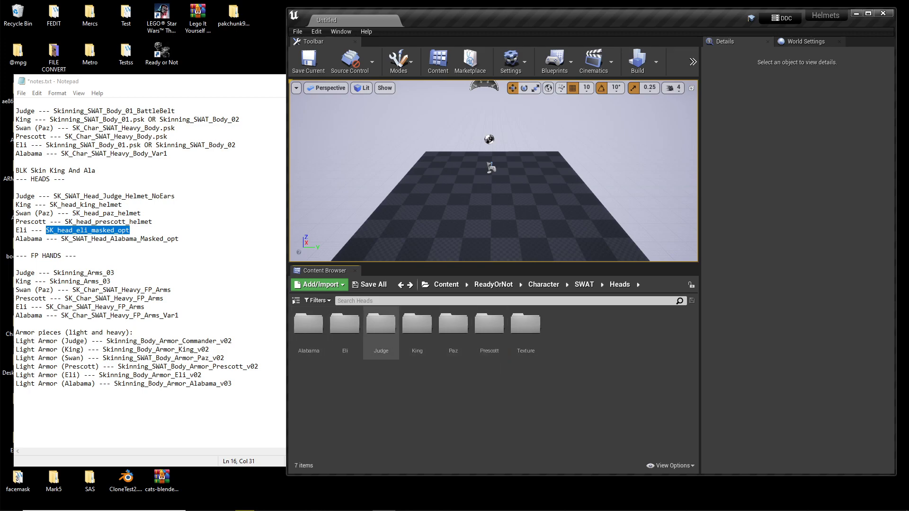
double_click(309, 327)
click(310, 334)
key(Return)
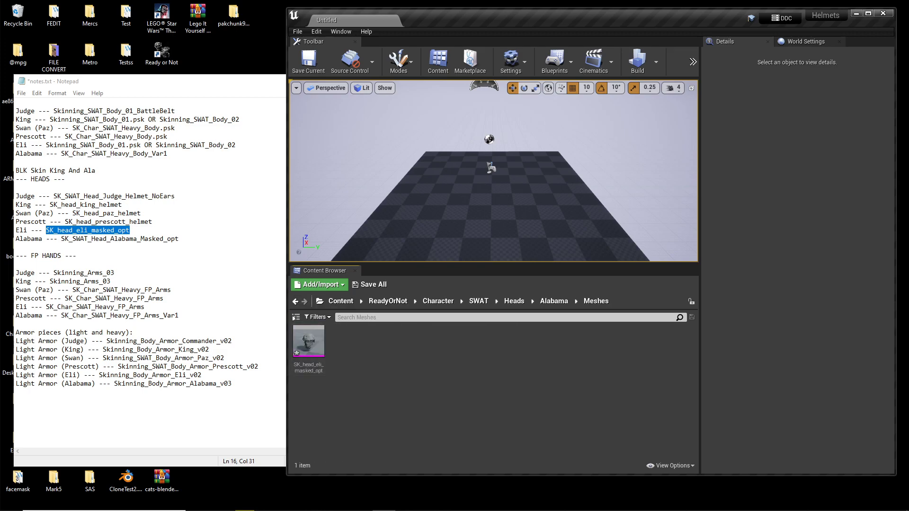
double_click(118, 238)
key(ctrl+c)
click(309, 341)
right_click(315, 339)
click(346, 134)
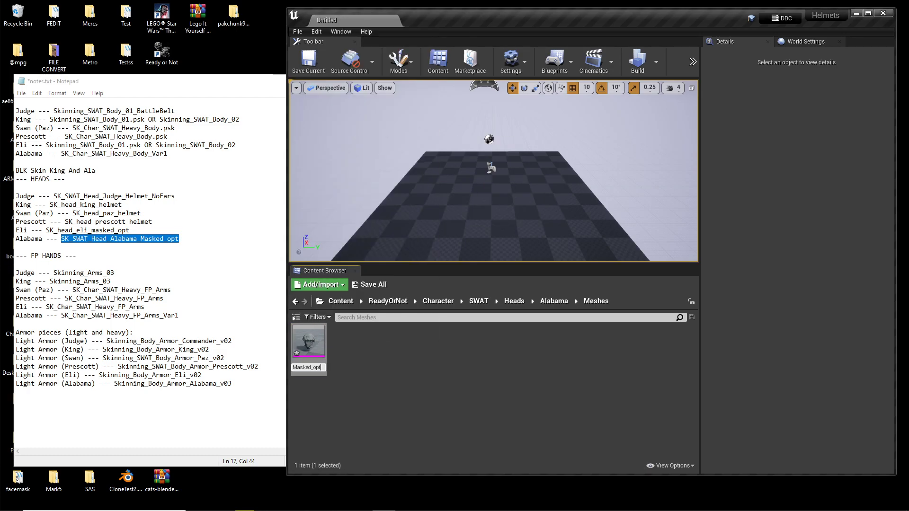
key(ctrl+v)
key(Return)
Rename the head mesh copy in Judge's Meshes folder as SK_SWAT_Head_Judge_Helmet_NoEars, copying the name from the notes
key(alt+Left)
key(alt+Left)
double_click(382, 331)
double_click(308, 332)
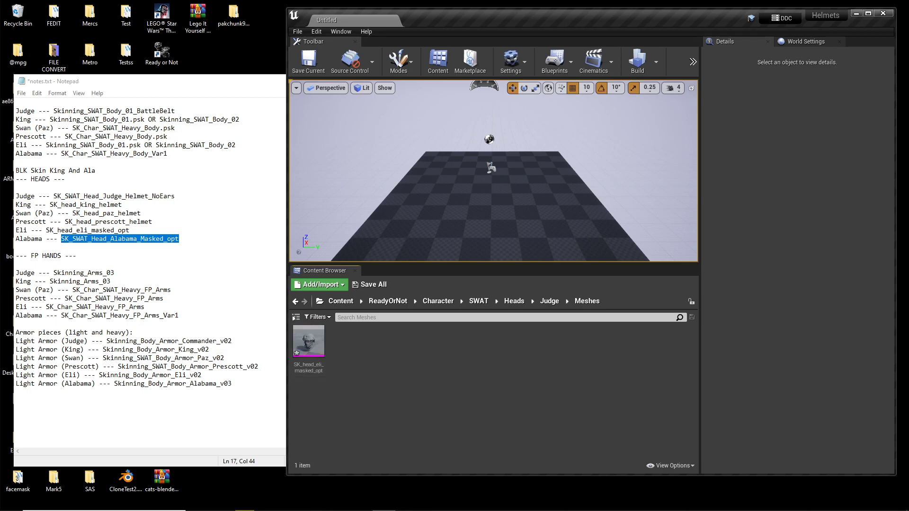
double_click(114, 196)
key(ctrl+c)
click(309, 341)
right_click(309, 340)
click(339, 135)
key(ctrl+v)
key(Return)
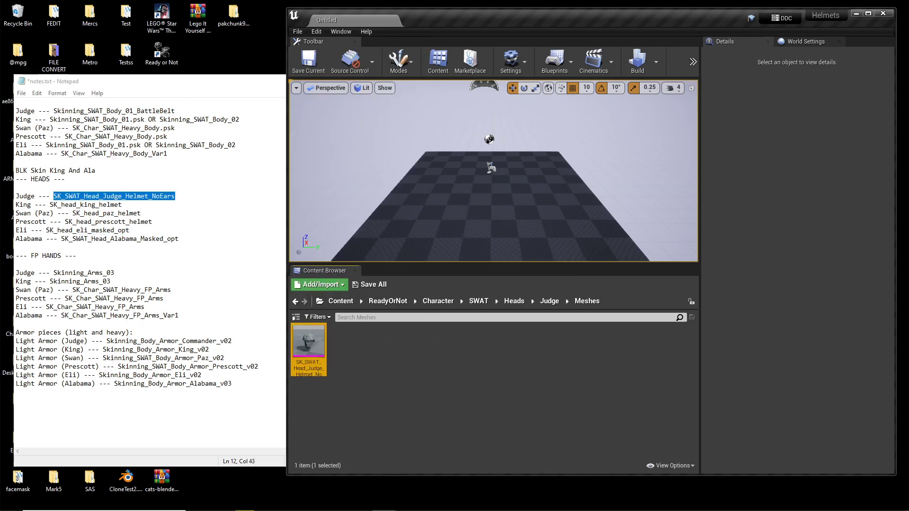
Rename the head mesh copy in King's Meshes folder as SK_head_king_helmet, copying the name from the notes
key(alt+Left)
key(alt+Left)
click(453, 331)
double_click(418, 332)
click(279, 340)
click(464, 360)
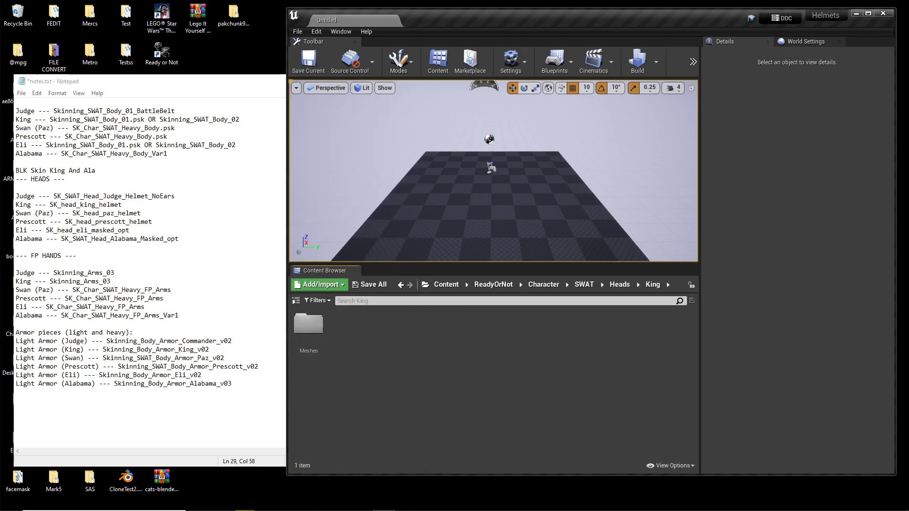
double_click(309, 324)
double_click(85, 205)
key(ctrl+c)
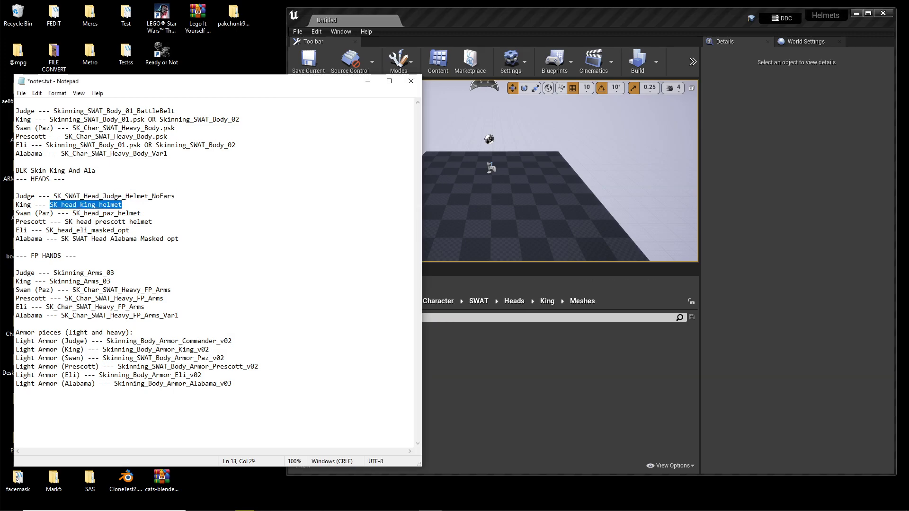
click(309, 341)
right_click(310, 341)
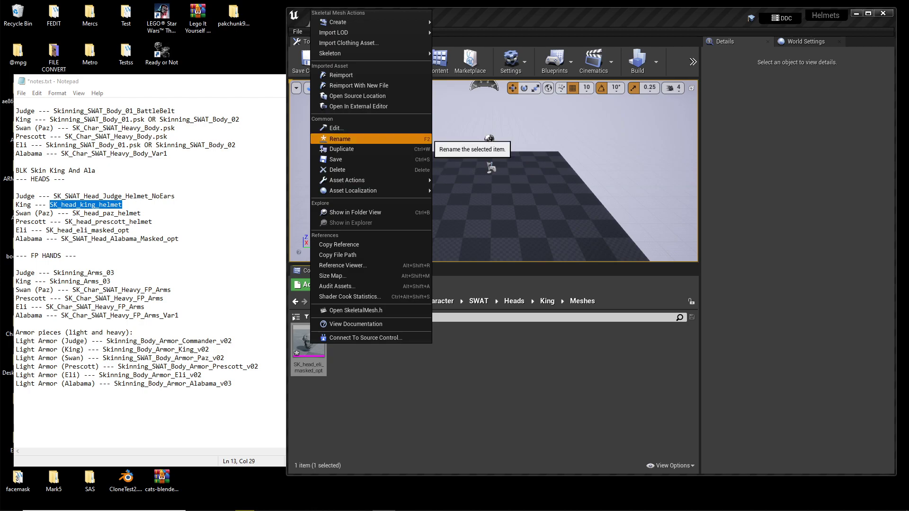
click(340, 139)
key(ctrl+v)
key(Return)
Rename the head mesh copy in Paz's Meshes folder as SK_head_paz_helmet, copying the name from the notes
key(alt+Left)
key(alt+Left)
double_click(453, 327)
double_click(308, 324)
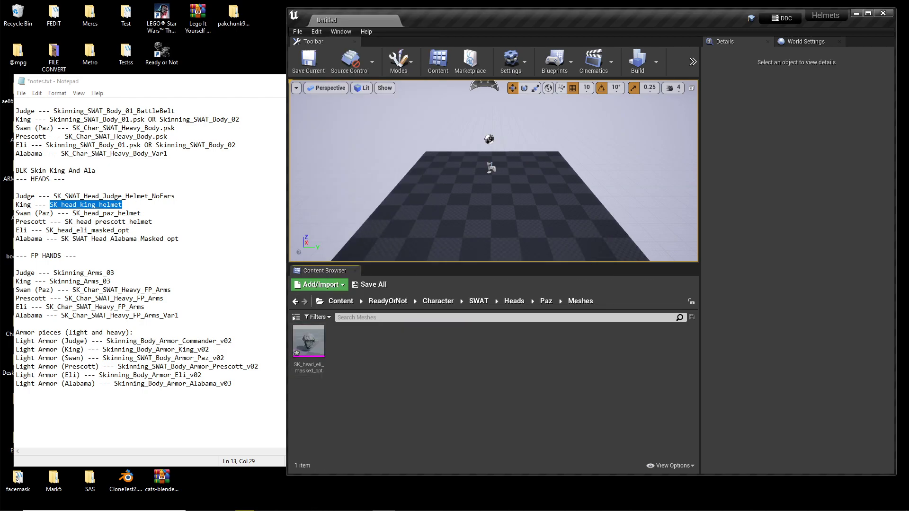
double_click(106, 214)
key(ctrl+c)
click(308, 341)
right_click(309, 341)
click(339, 166)
key(ctrl+v)
key(Return)
Rename the head mesh copy in Prescott's Meshes folder as SK_head_prescott_helmet, copying the name from the notes
key(alt+Left)
key(alt+Left)
double_click(490, 328)
double_click(308, 340)
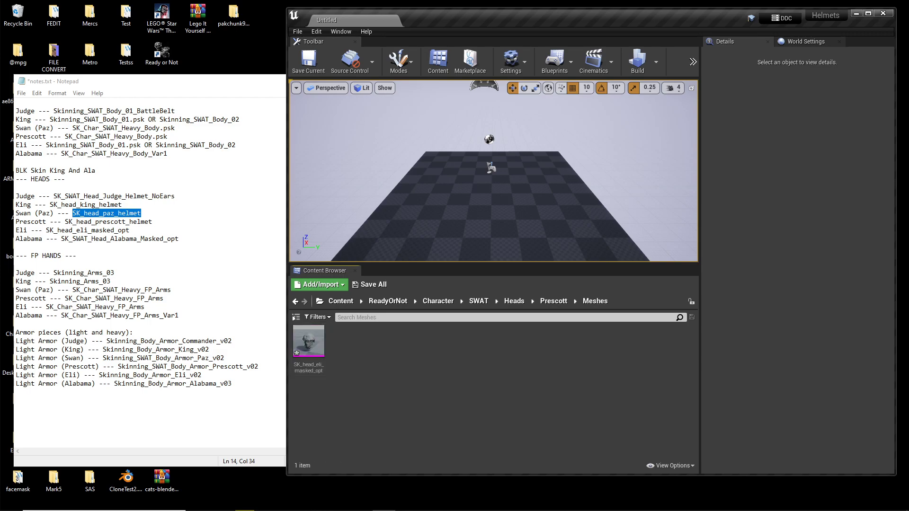
click(95, 221)
key(ctrl+c)
click(308, 341)
right_click(308, 340)
click(331, 162)
key(ctrl+v)
key(Return)
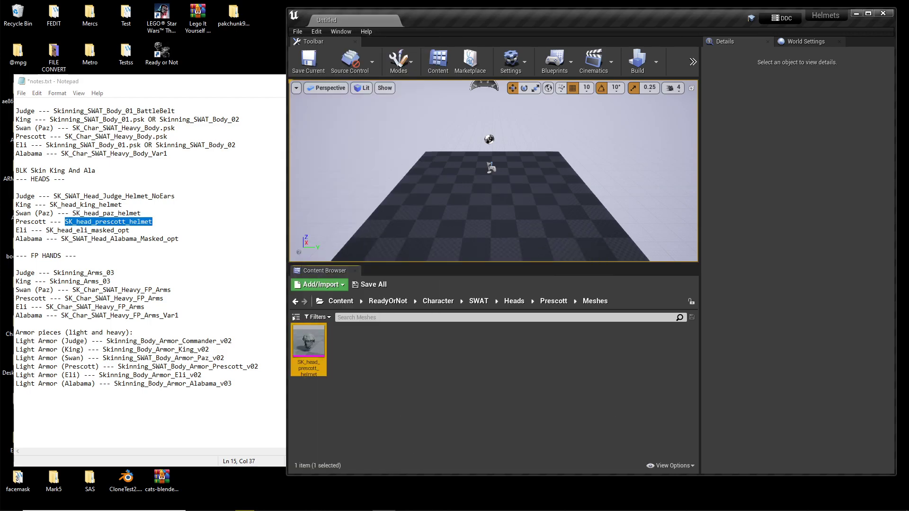
Assign the SWAT_Alabama_Head_M material to Element 5 of the Alabama head mesh and close its editor
key(alt+Left)
key(alt+Left)
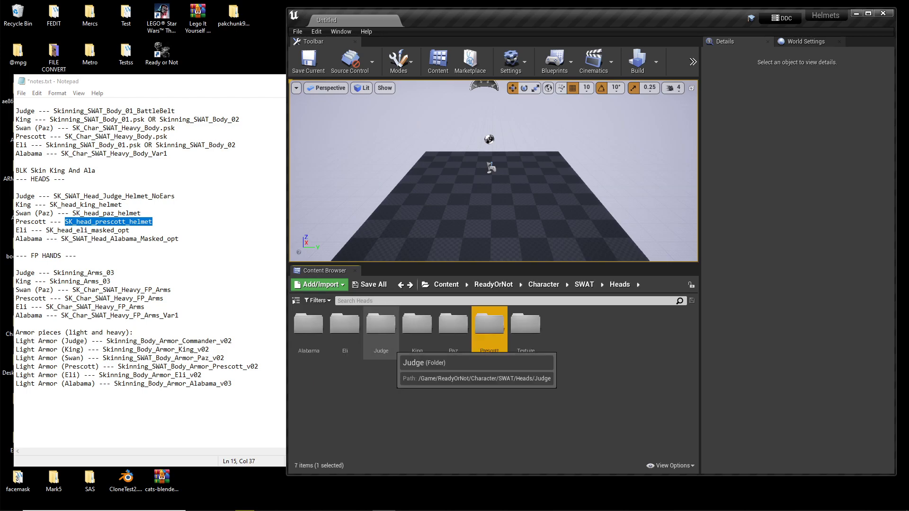
double_click(319, 344)
double_click(317, 345)
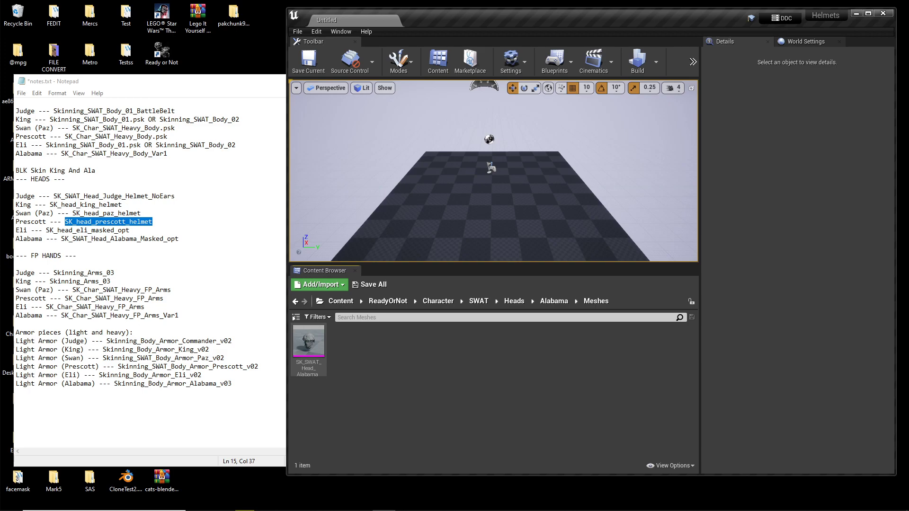
double_click(310, 343)
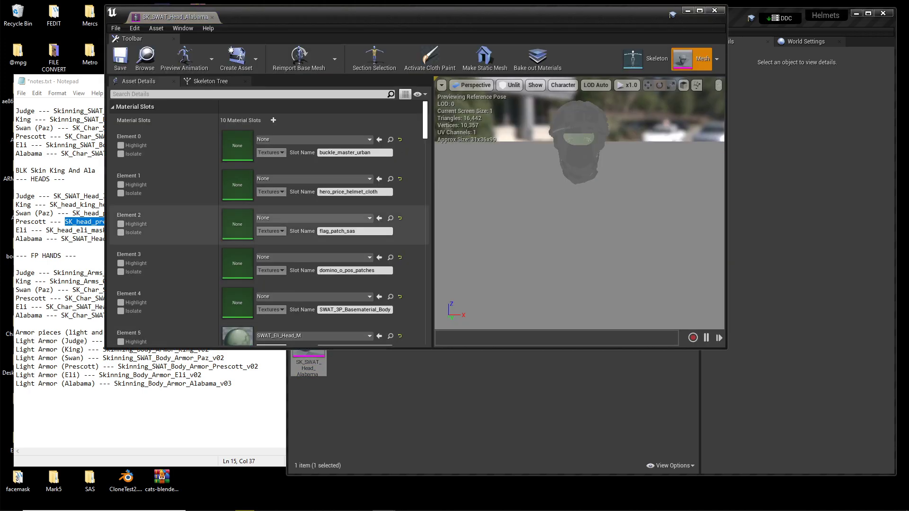
scroll(268, 222, down, 5)
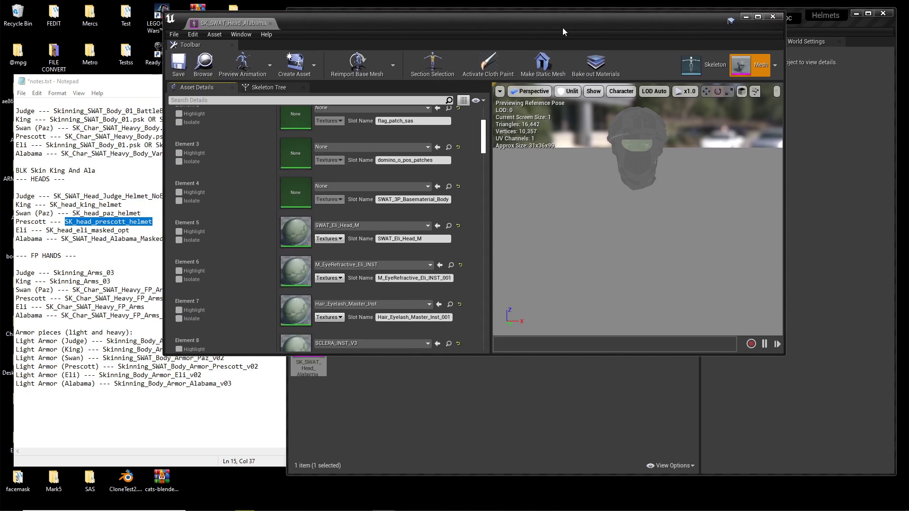
drag(563, 28, 563, 481)
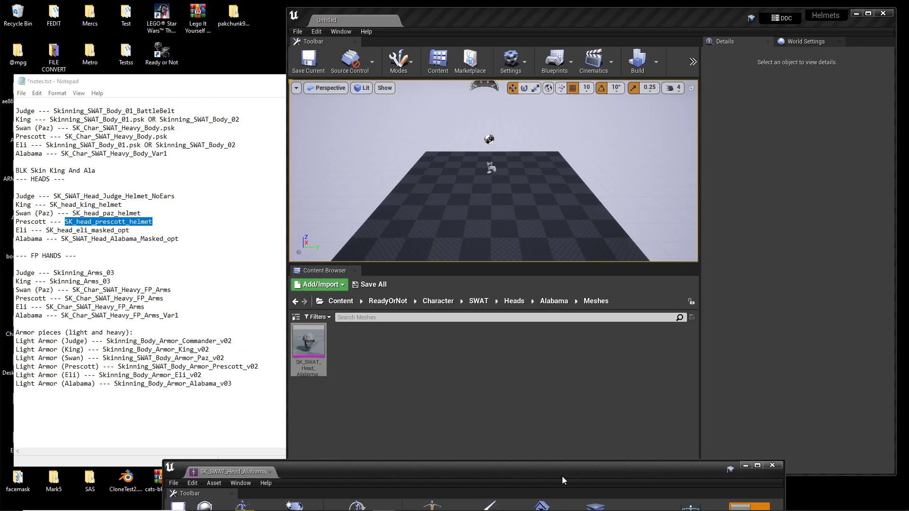
drag(401, 473, 408, 23)
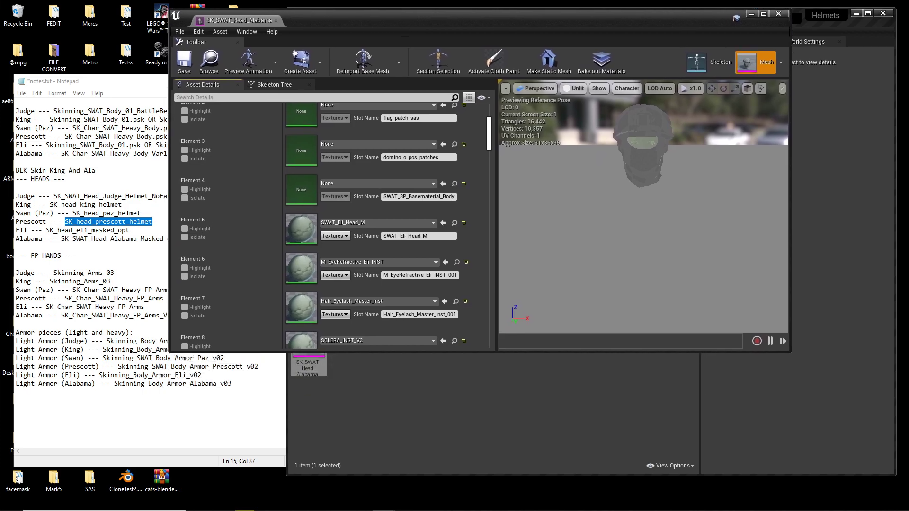
click(355, 222)
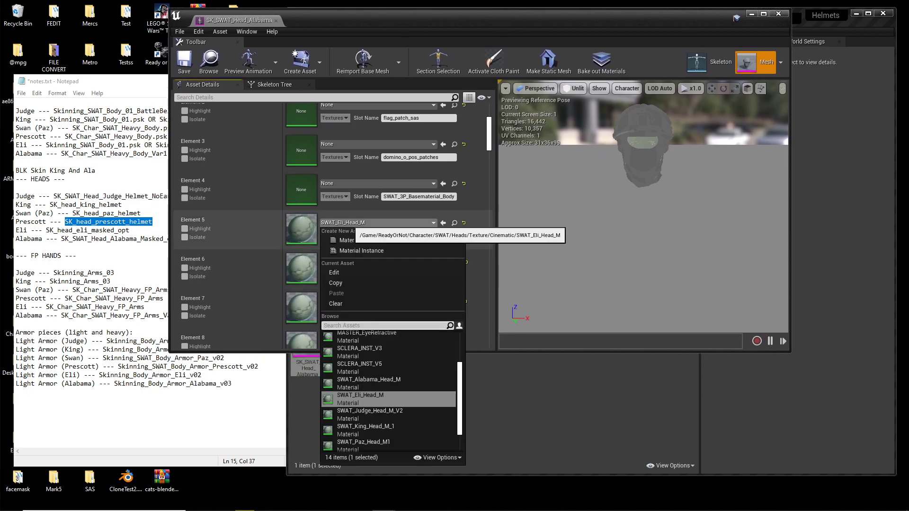
text(ala)
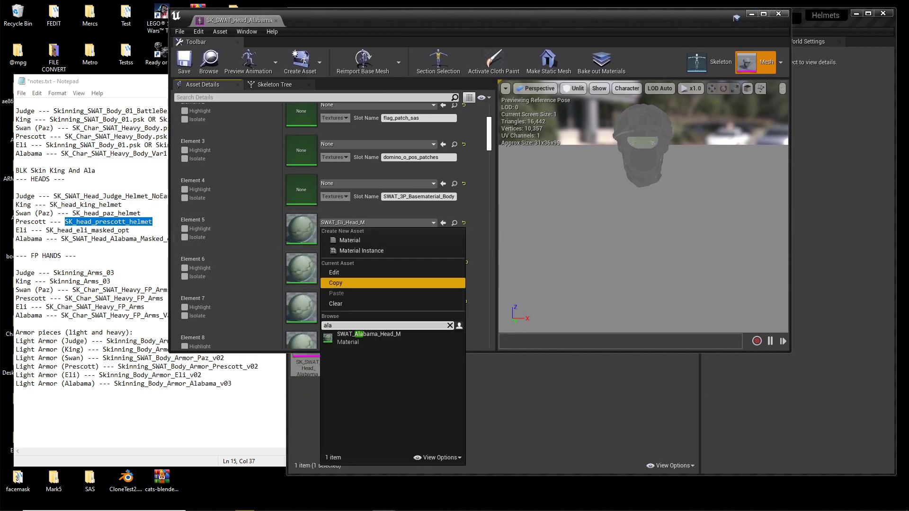
click(369, 337)
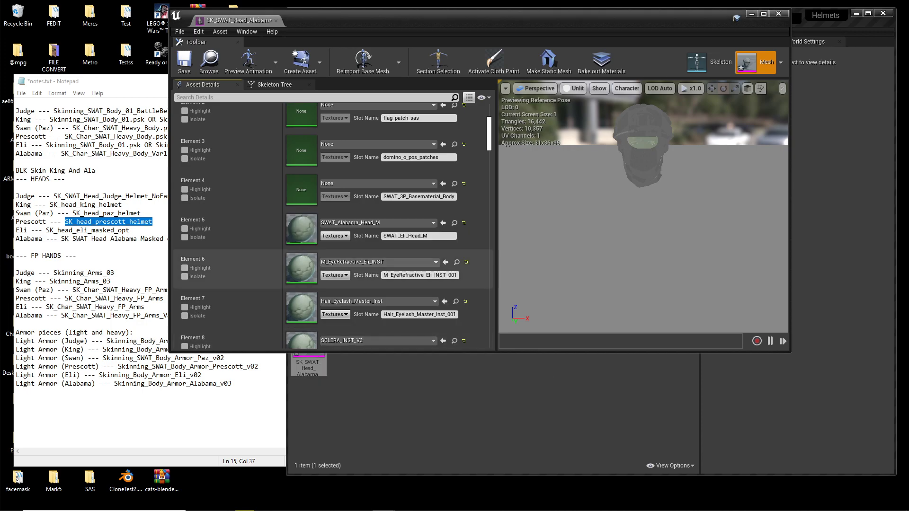
drag(401, 236, 428, 236)
click(435, 236)
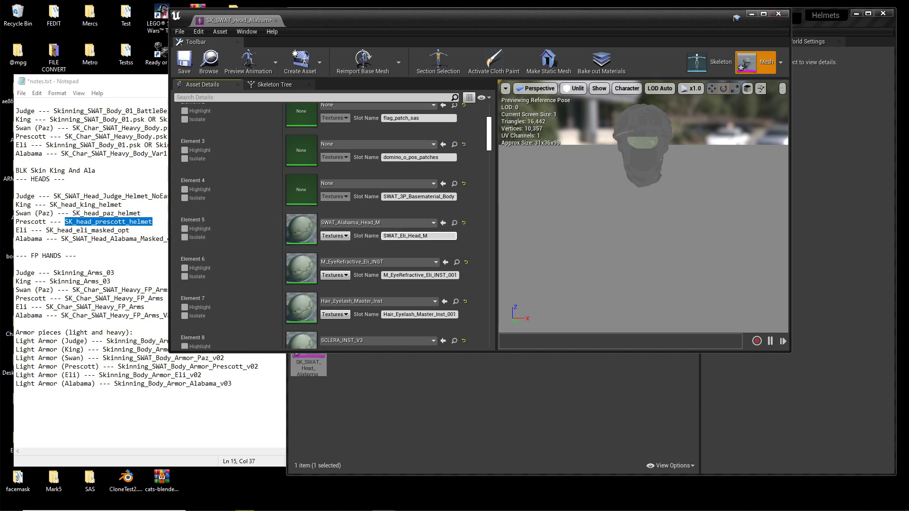
drag(737, 18, 707, 20)
click(749, 16)
Assign the SWAT_Judge_Head_M_V2 material to Element 5 of the Judge head mesh
click(515, 302)
double_click(382, 335)
double_click(309, 336)
double_click(309, 338)
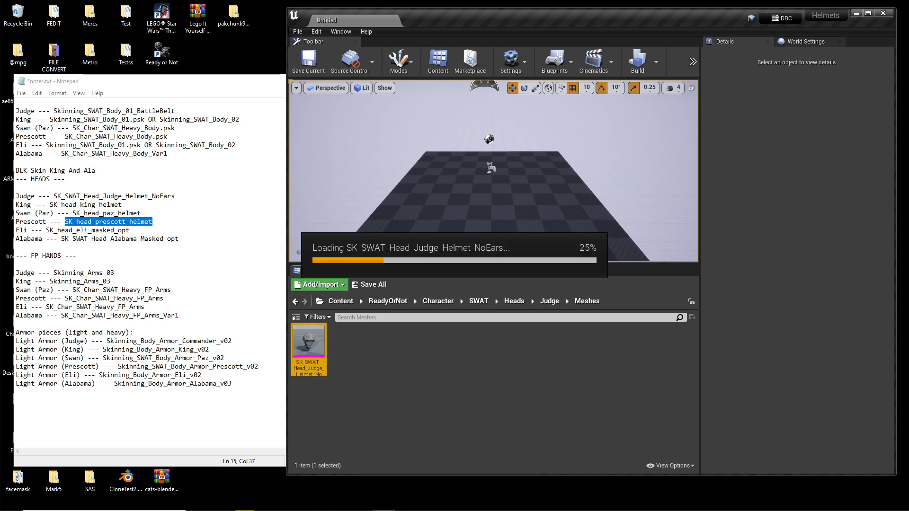
click(332, 296)
text(uj)
key(Return)
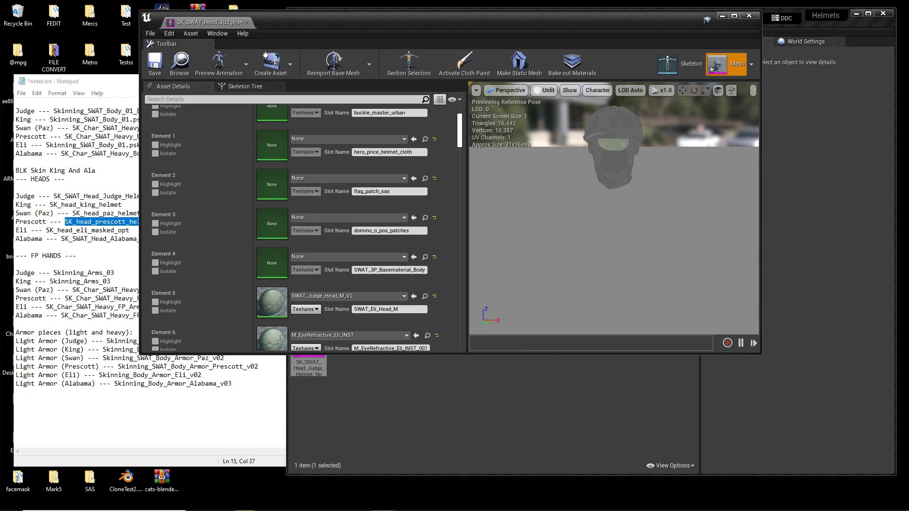
Close the Judge mesh and assign the SWAT_King_Head_M_1 material to Element 5 of SK_head_king_helmet
click(749, 16)
key(alt+Left)
key(alt+Left)
double_click(426, 342)
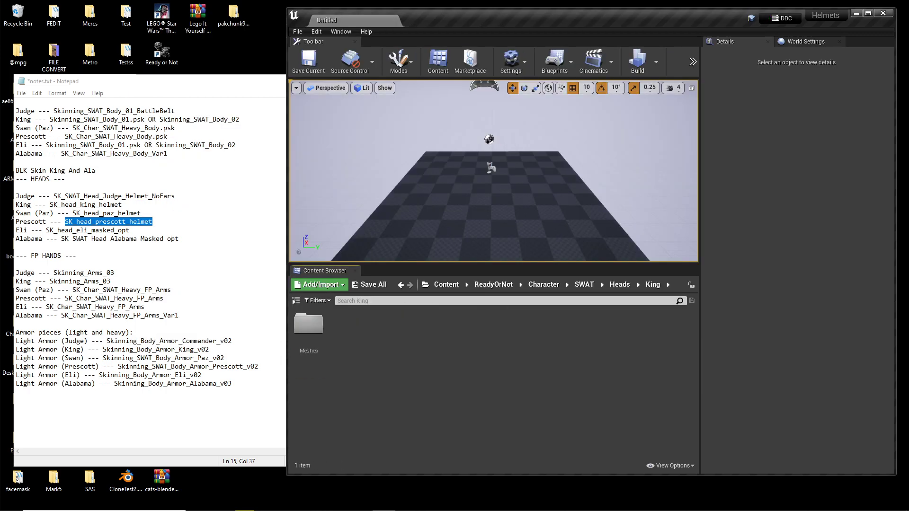
double_click(309, 342)
double_click(309, 341)
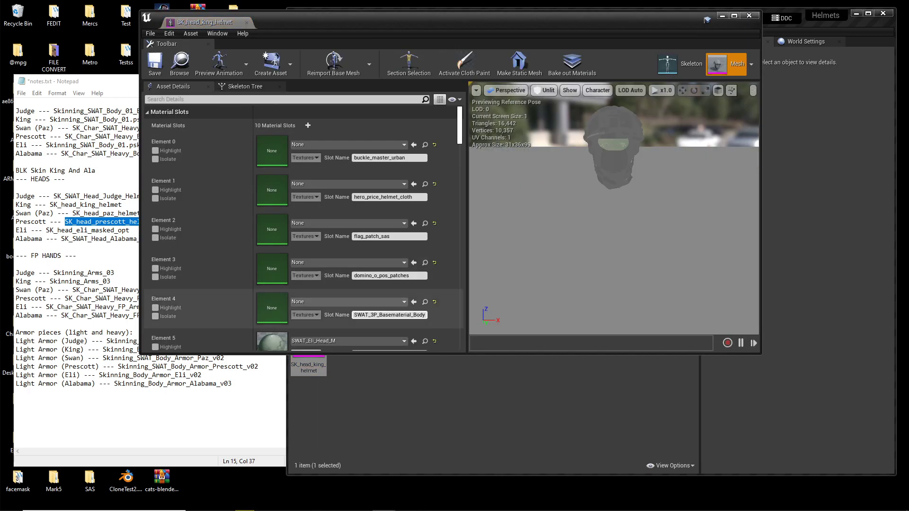
click(349, 326)
text(king)
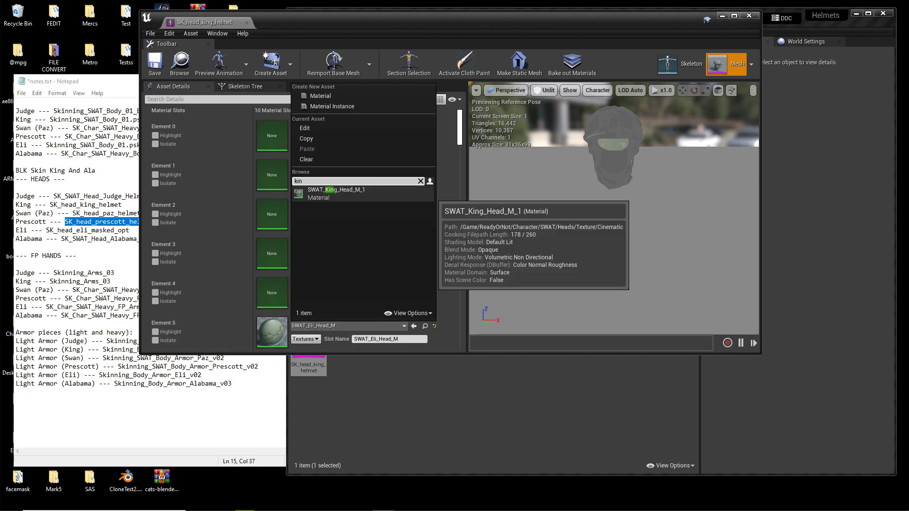
click(342, 193)
Close the King mesh and assign the SWAT_Paz_Head_M1 material to Element 5 of SK_head_paz_helmet
click(749, 16)
key(alt+Left)
key(alt+Left)
double_click(481, 343)
double_click(309, 342)
double_click(309, 341)
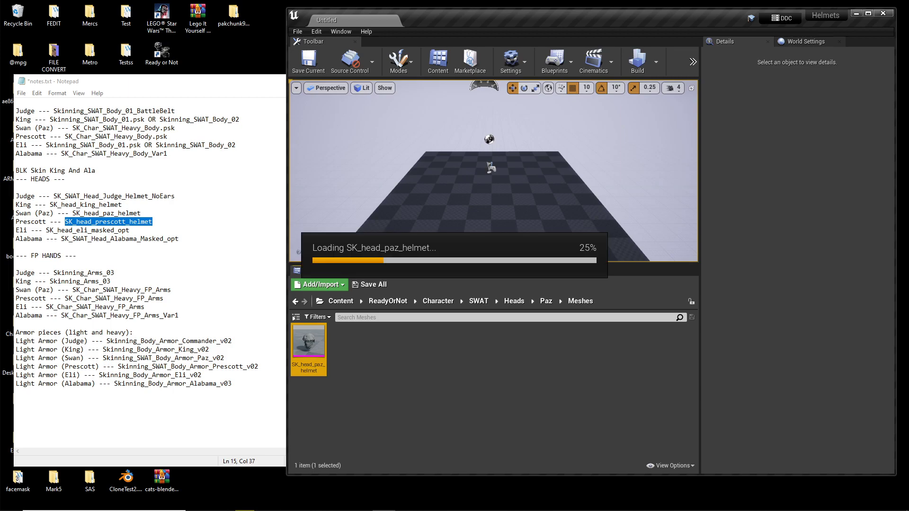
scroll(331, 284, down, 2)
click(350, 326)
text(paz)
click(331, 189)
Close the Paz mesh and assign the SWAT_Prescott_Head_M1 material to Element 5 of SK_head_prescott_helmet, closing its editor when done
click(749, 15)
key(alt+Left)
key(alt+Left)
double_click(490, 342)
double_click(309, 342)
double_click(309, 342)
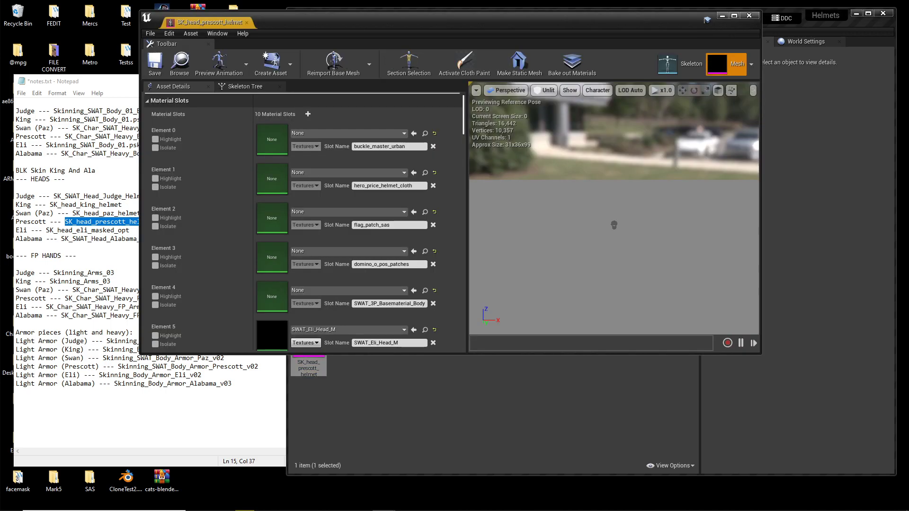
scroll(304, 284, down, 2)
click(350, 341)
text(pre)
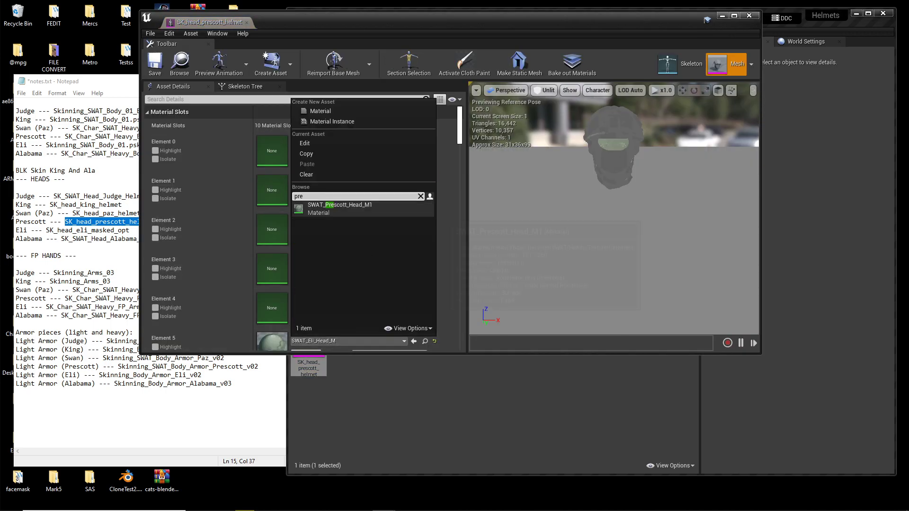
click(360, 211)
click(749, 16)
Return to the Heads folder, open Eli's Meshes folder and save all changed assets
key(alt+Left)
key(alt+Left)
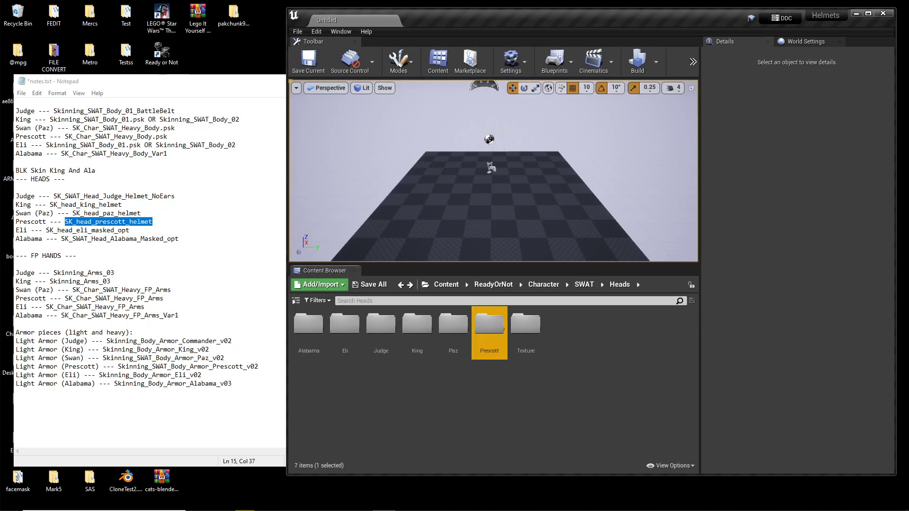
double_click(345, 331)
double_click(309, 331)
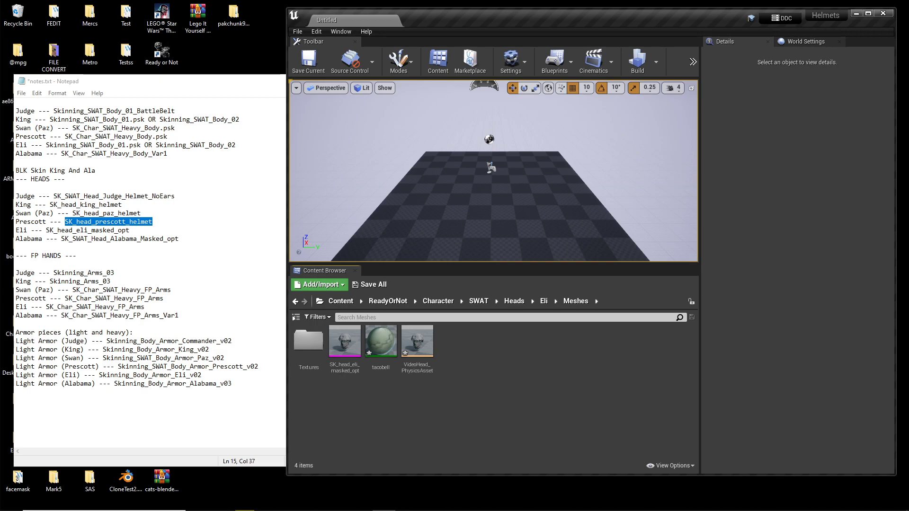
click(297, 31)
click(322, 113)
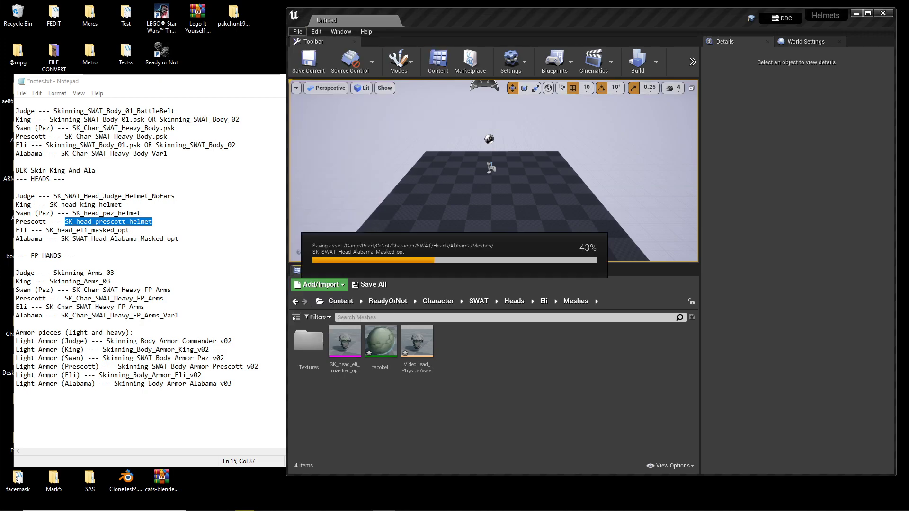
Minimize the notes and move the pakchunk99-Mods_VideoHelmet_P folder below the Lego It Yourself archive on the desktop
click(199, 81)
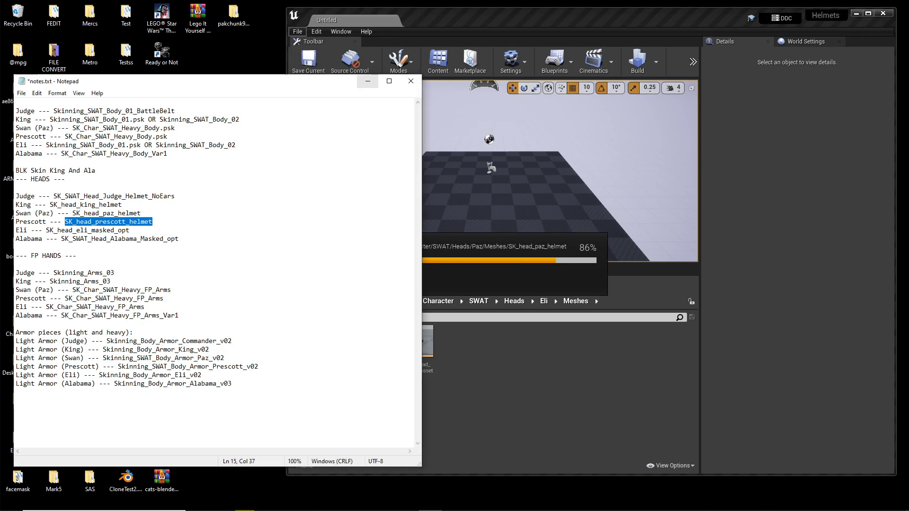
click(368, 82)
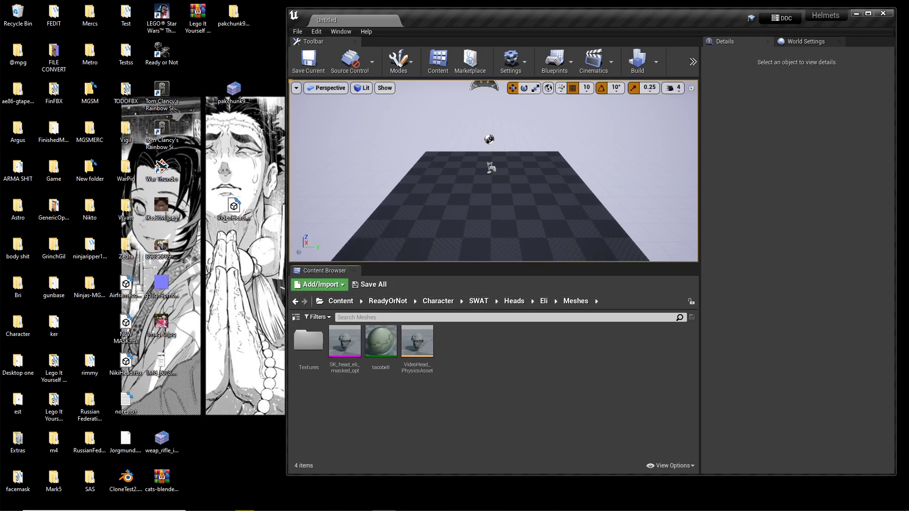
click(233, 15)
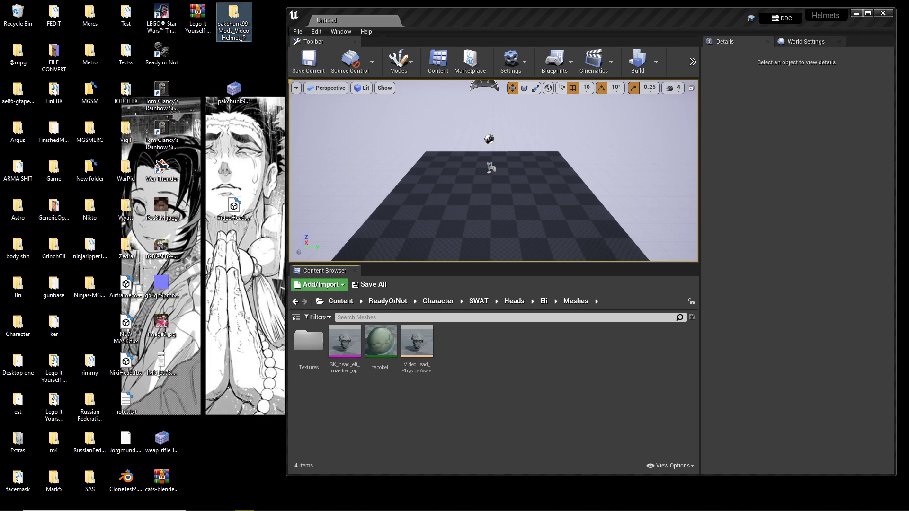
drag(210, 47, 204, 51)
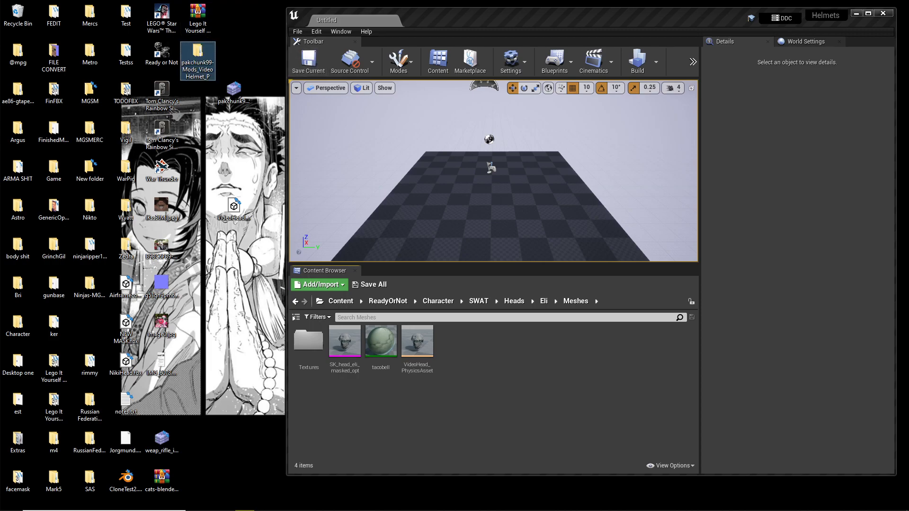
Examine the nested Content, ReadyOrNot and Character folders inside pakchunk99-Mods_VideoHelmet_P, then close the folder window
double_click(202, 55)
double_click(171, 143)
double_click(170, 143)
double_click(171, 144)
double_click(170, 143)
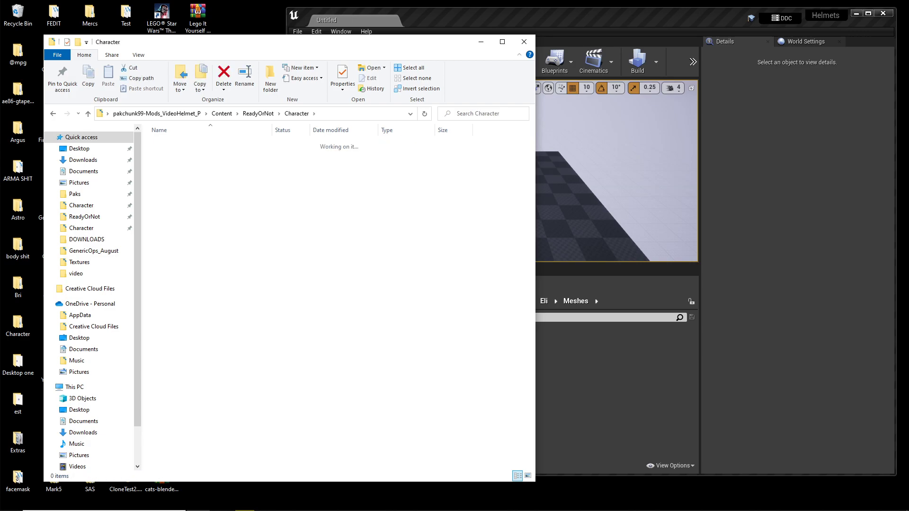
click(53, 114)
click(53, 114)
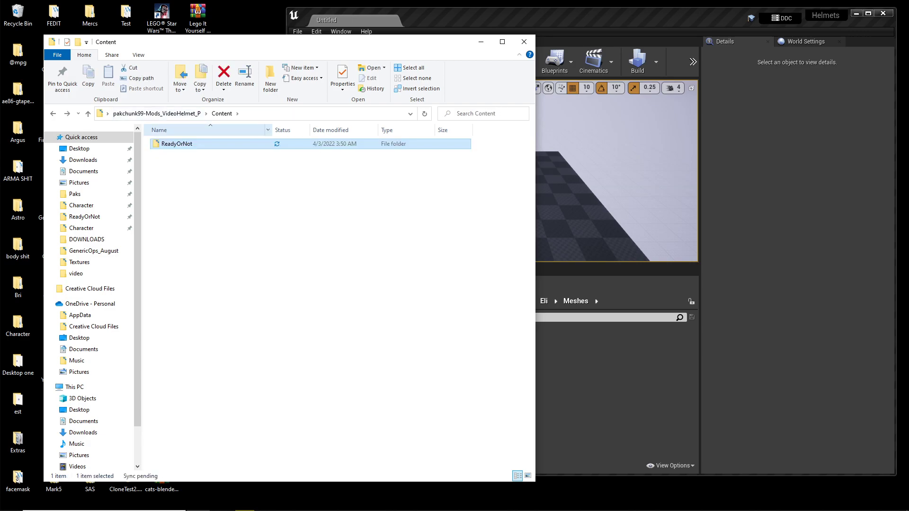
click(525, 41)
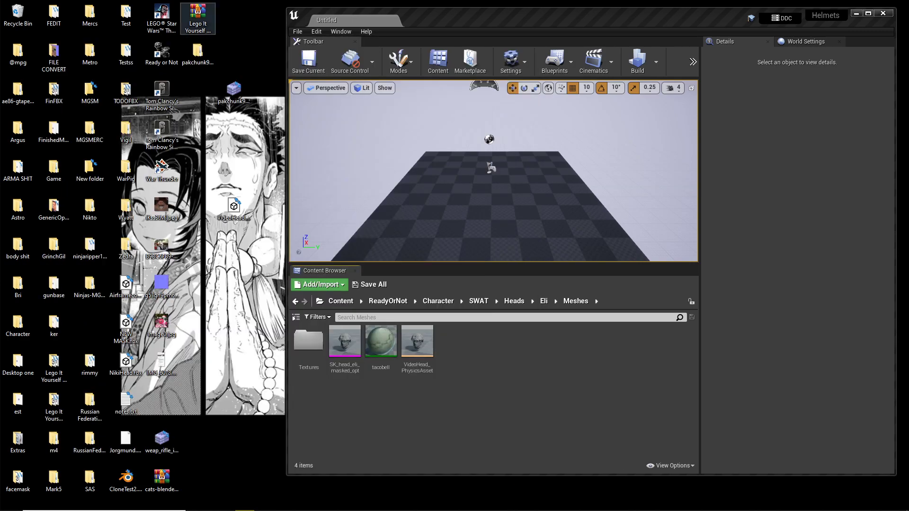
Rename the pakchunk99-Mods_VideoHelmet_P folder as pakchunk99-Mods_VideoGamer_P and place it below the Lego It Yourself archive on the desktop
right_click(199, 54)
click(226, 276)
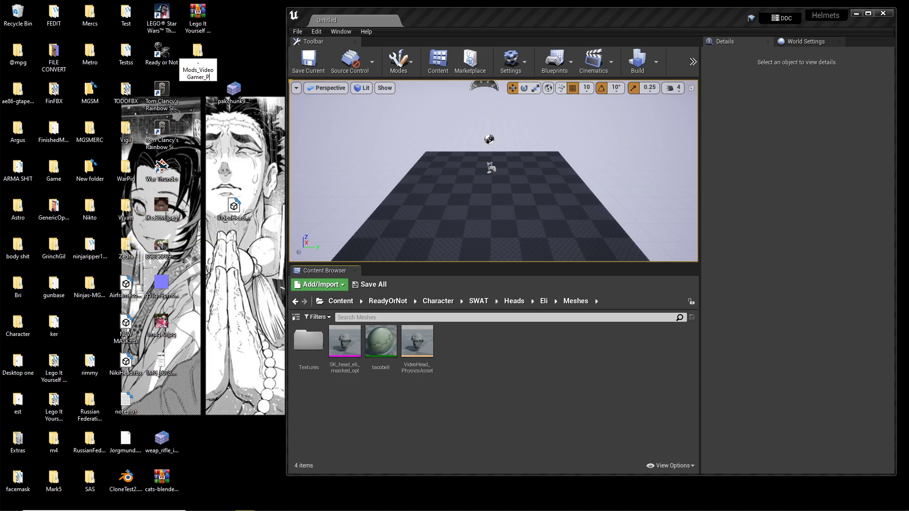
key(Return)
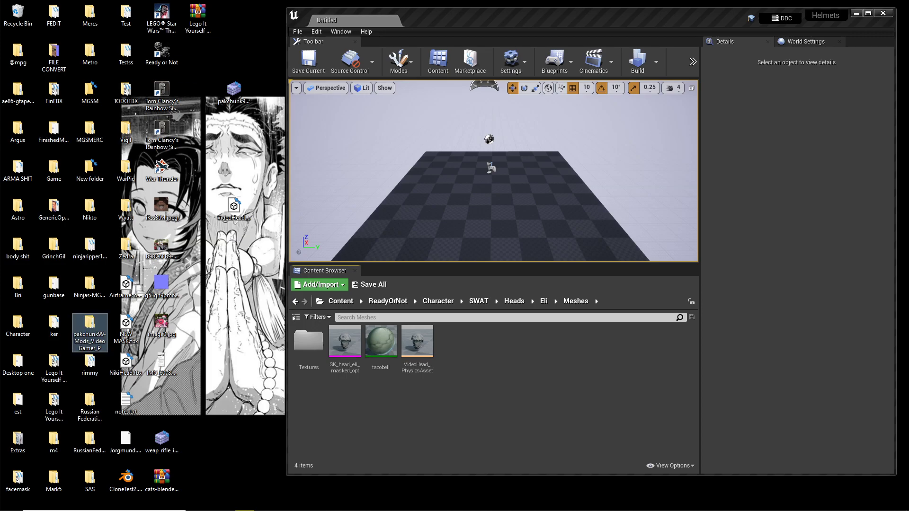
drag(90, 331, 197, 51)
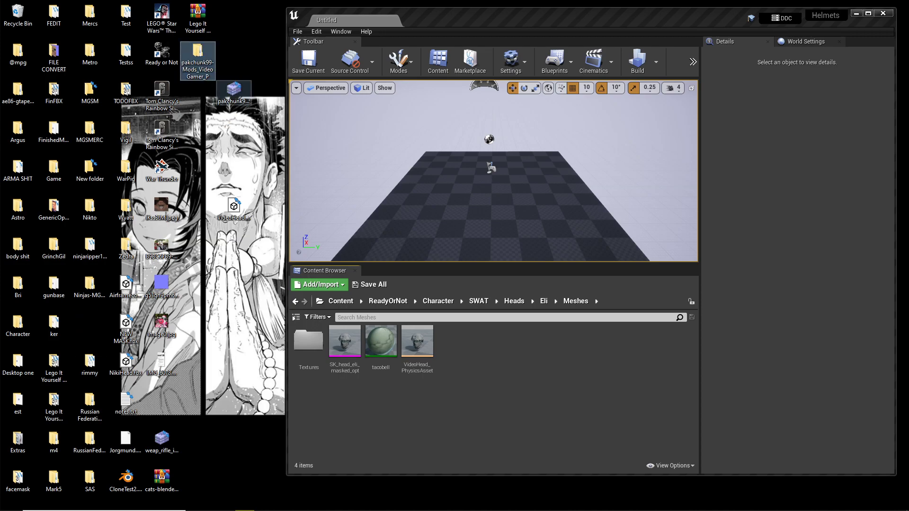
Open Content > ReadyOrNot > Character inside pakchunk99-Mods_VideoGamer_P and park its window at the lower edge of the screen
double_click(197, 50)
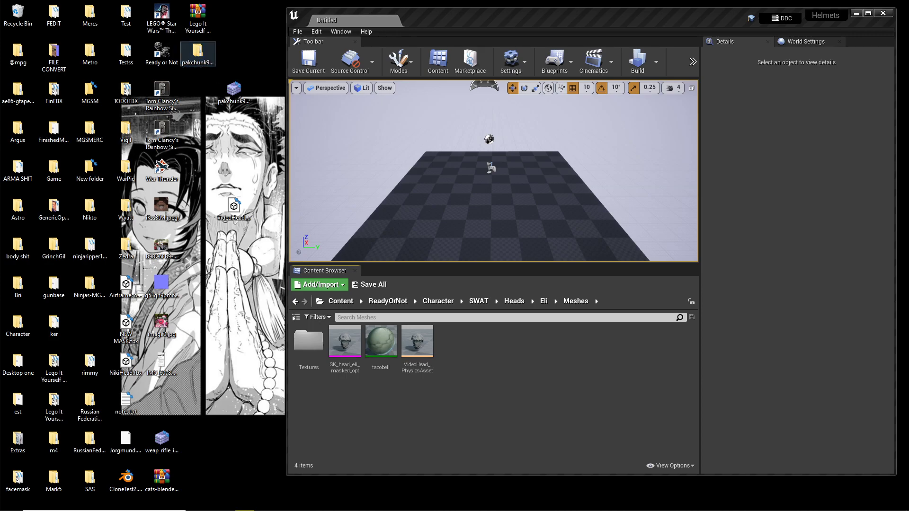
double_click(190, 144)
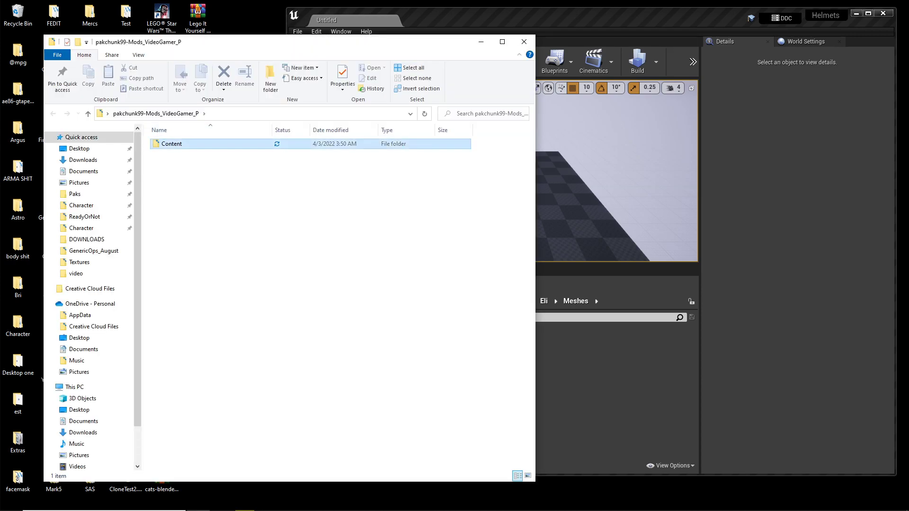
double_click(189, 144)
double_click(189, 144)
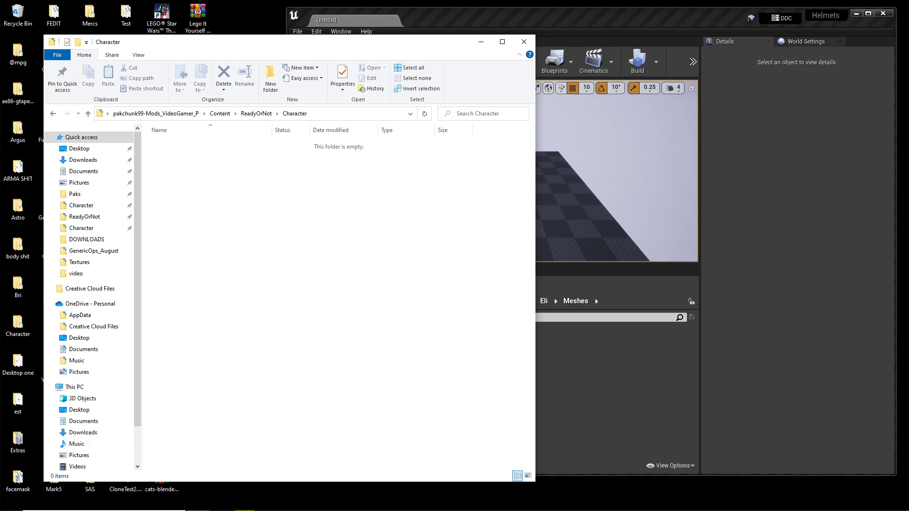
drag(423, 42, 358, 456)
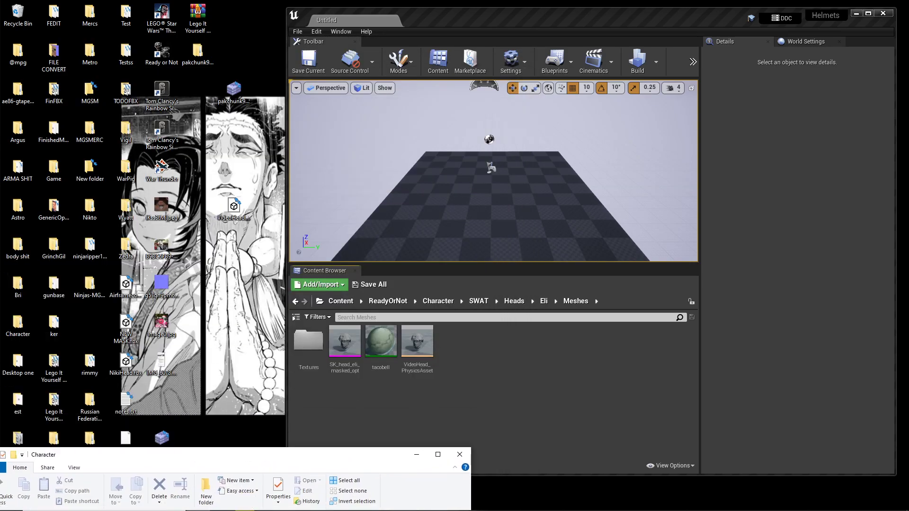
Save all assets in the Unreal project and cook the content for Windows
click(379, 412)
click(297, 32)
click(316, 113)
click(298, 32)
click(332, 207)
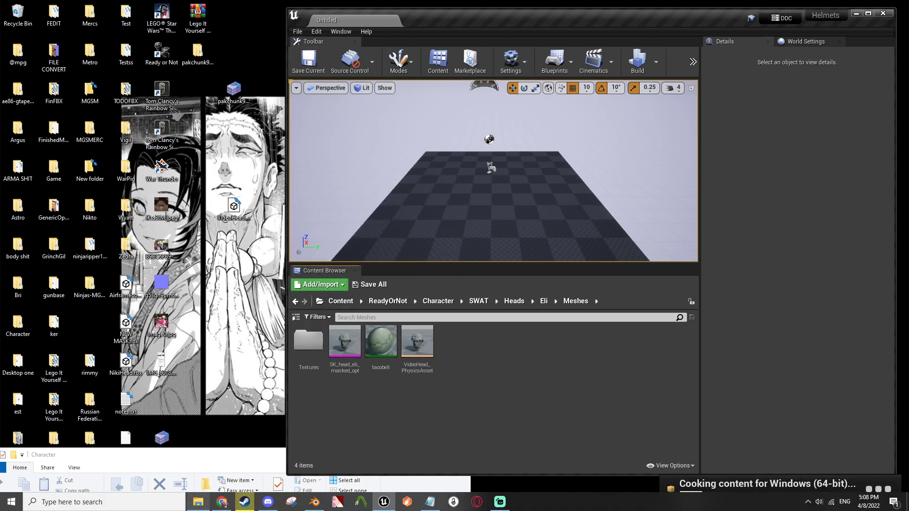
Open a second File Explorer window and go to Documents > Unreal Projects > Helmets > Saved
click(197, 502)
right_click(198, 503)
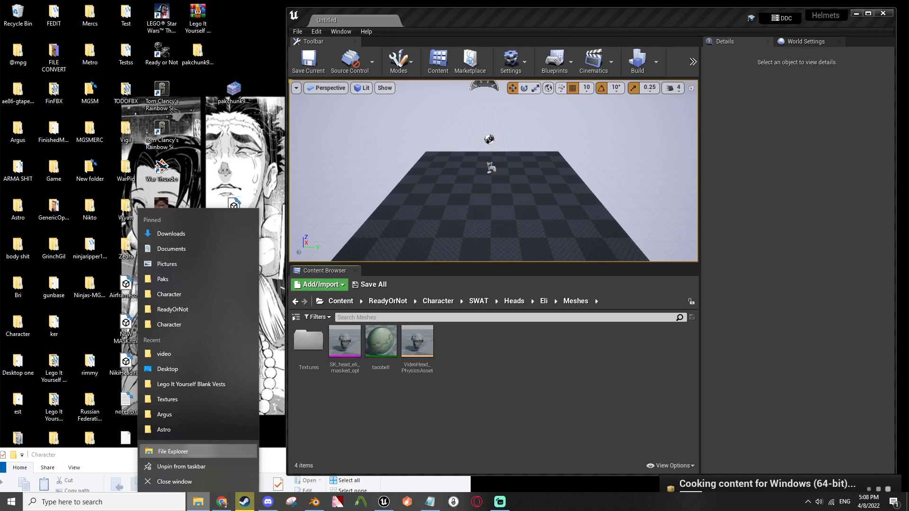
click(199, 451)
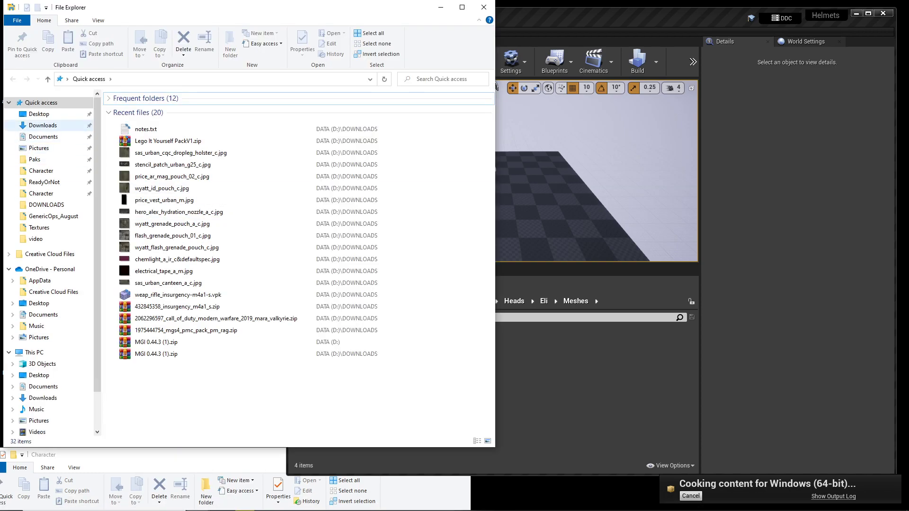
click(43, 136)
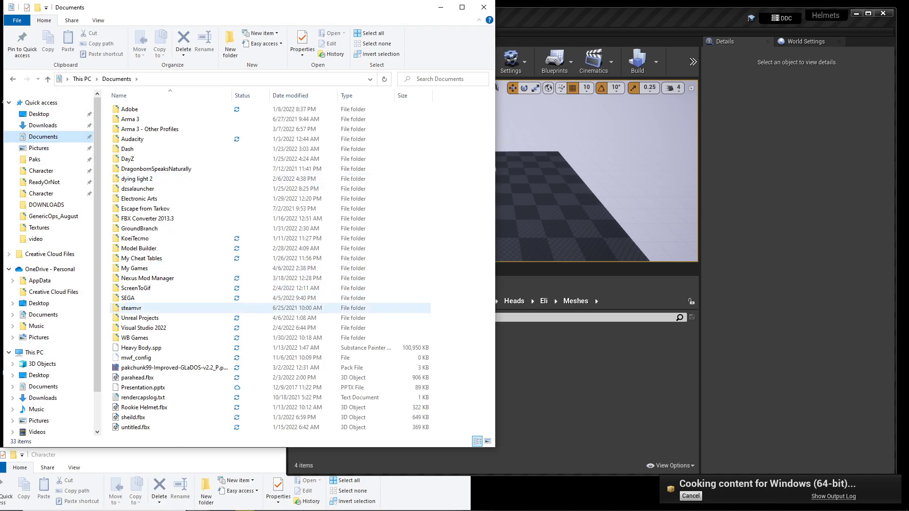
double_click(140, 318)
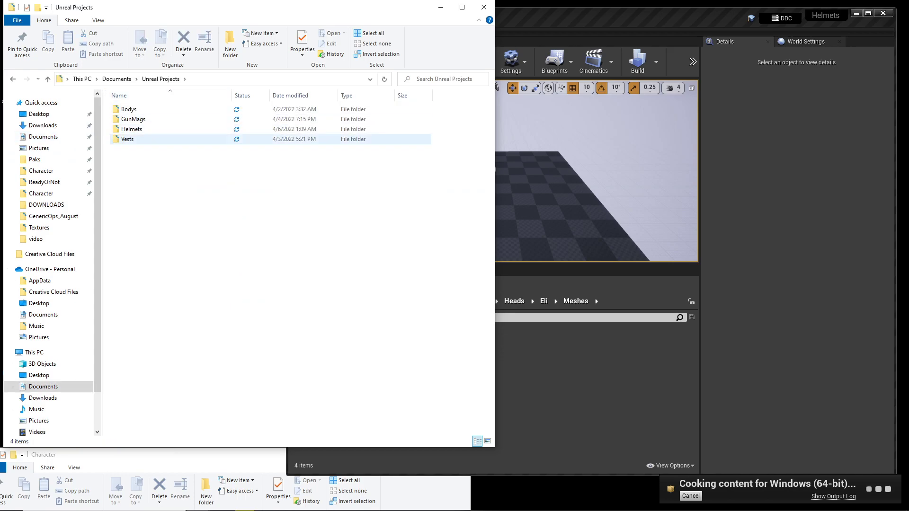
click(132, 129)
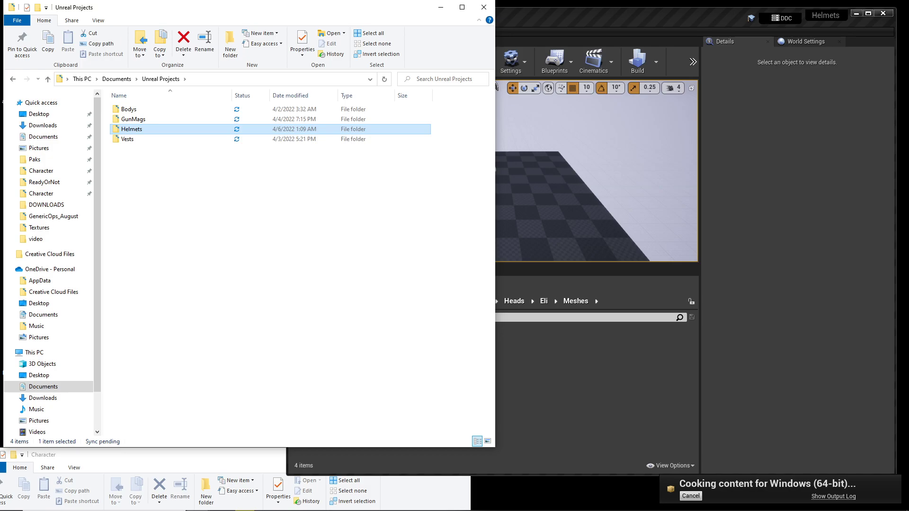
double_click(131, 129)
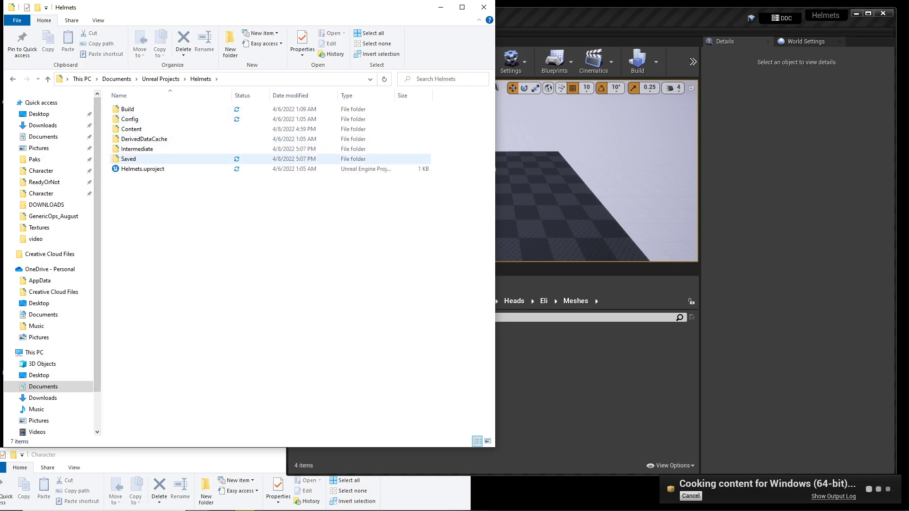
click(128, 159)
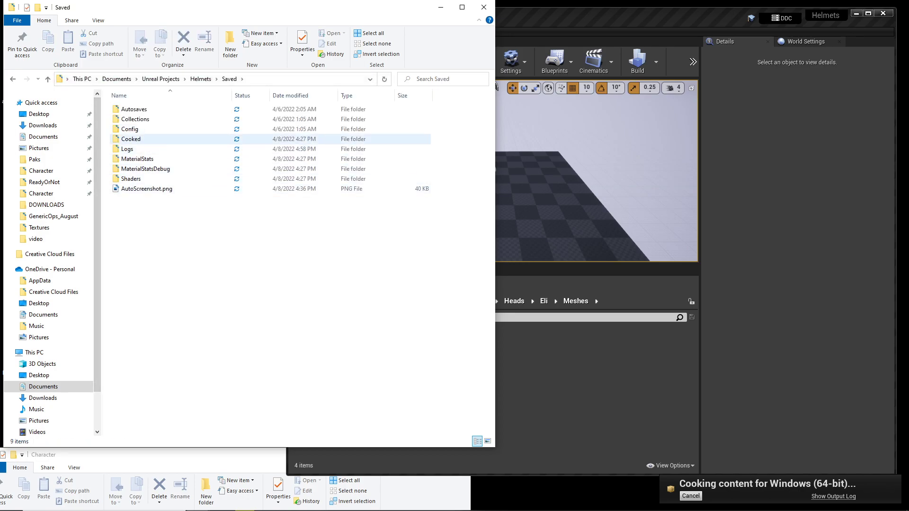
key(alt+Left)
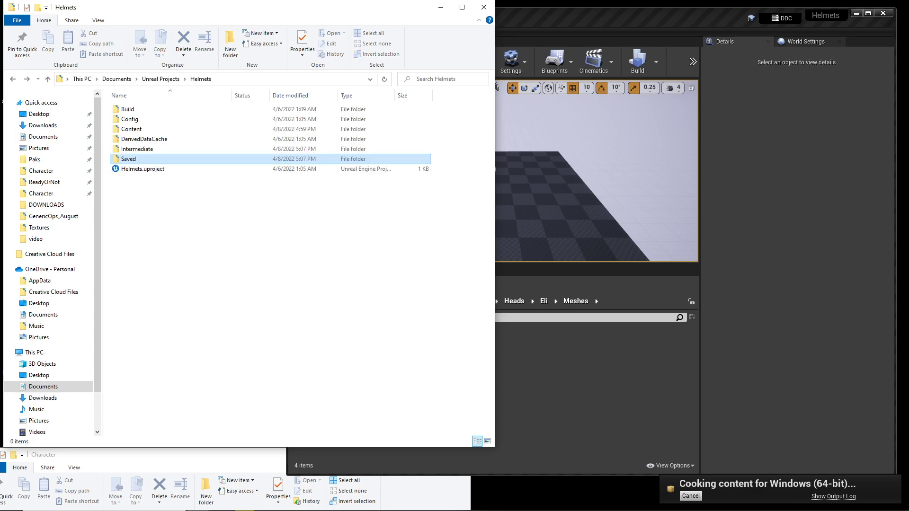
key(alt+Right)
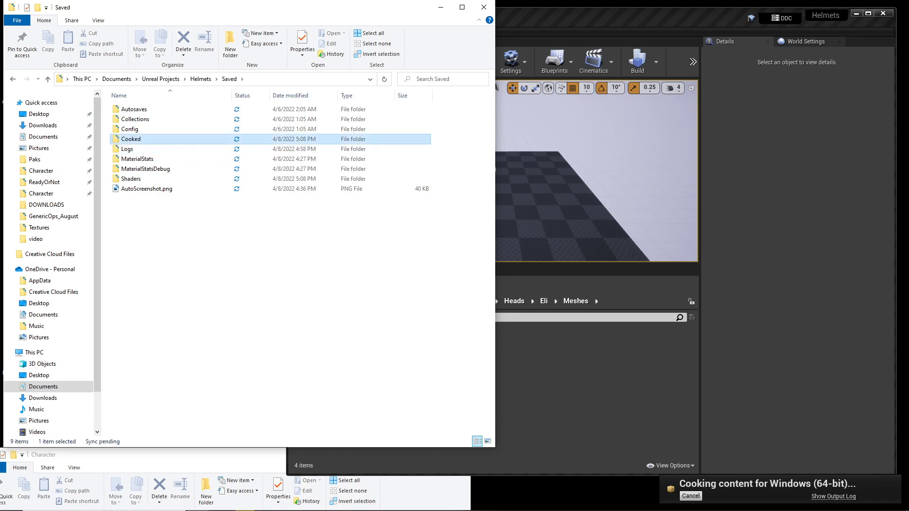
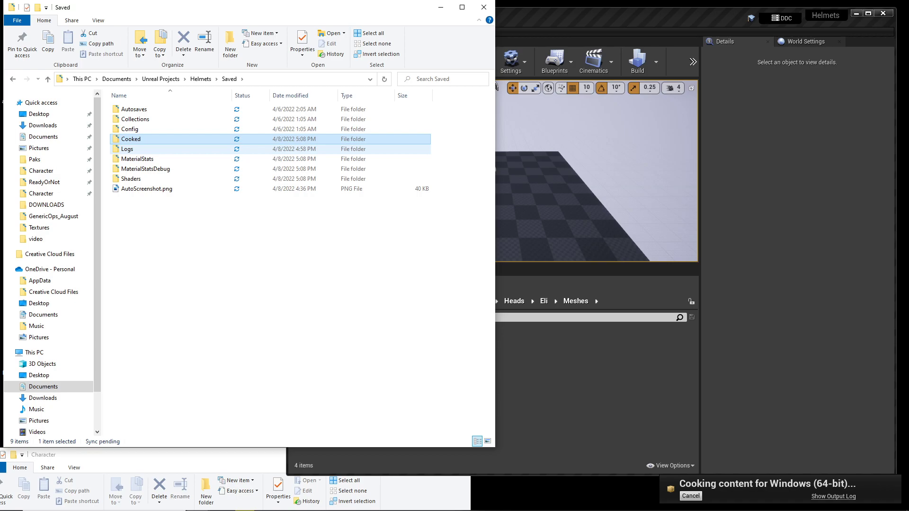
Browse the Cooked output to WindowsNoEditor > Helmets > Content > ReadyOrNot and move the window clear of the desktop folders
key(Return)
key(Return)
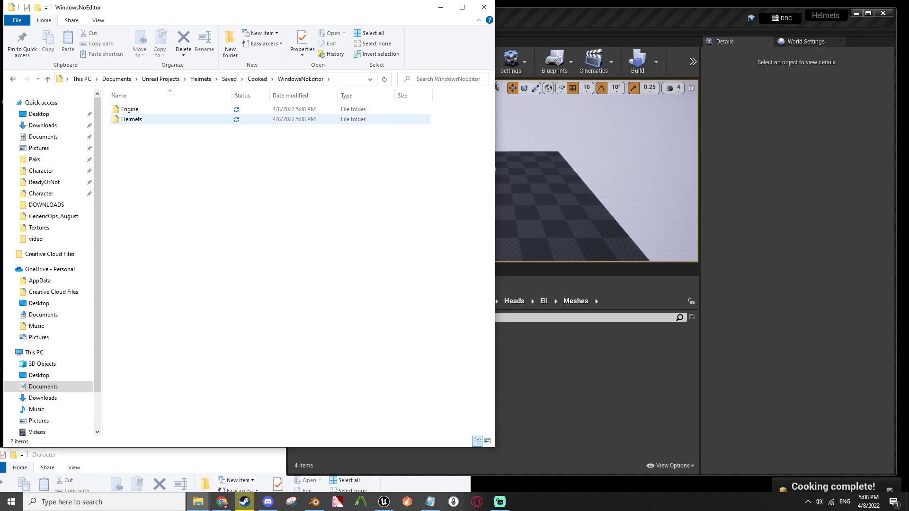
double_click(132, 118)
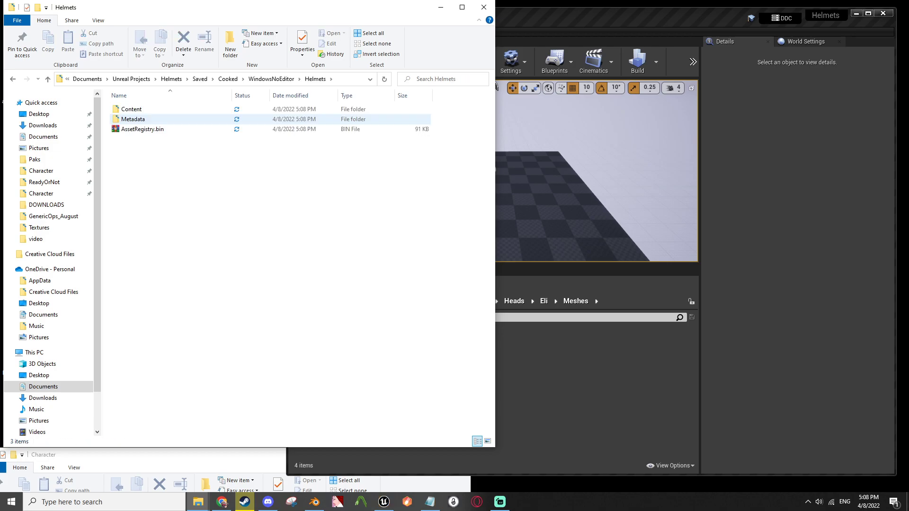
double_click(132, 109)
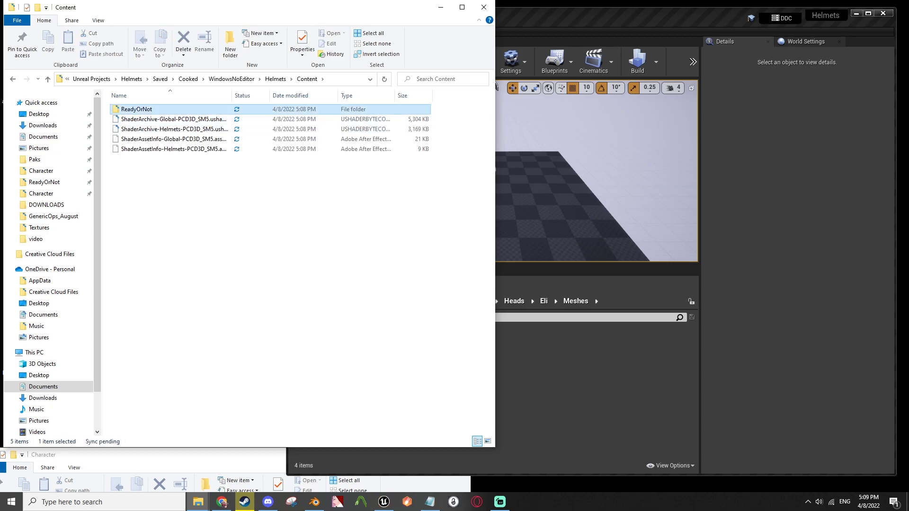
double_click(137, 109)
double_click(133, 109)
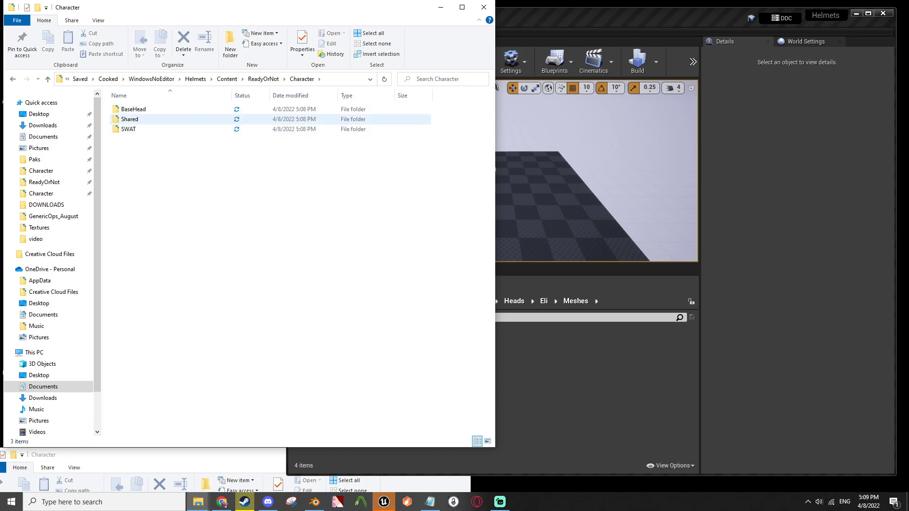
drag(207, 14, 595, 33)
key(alt+Left)
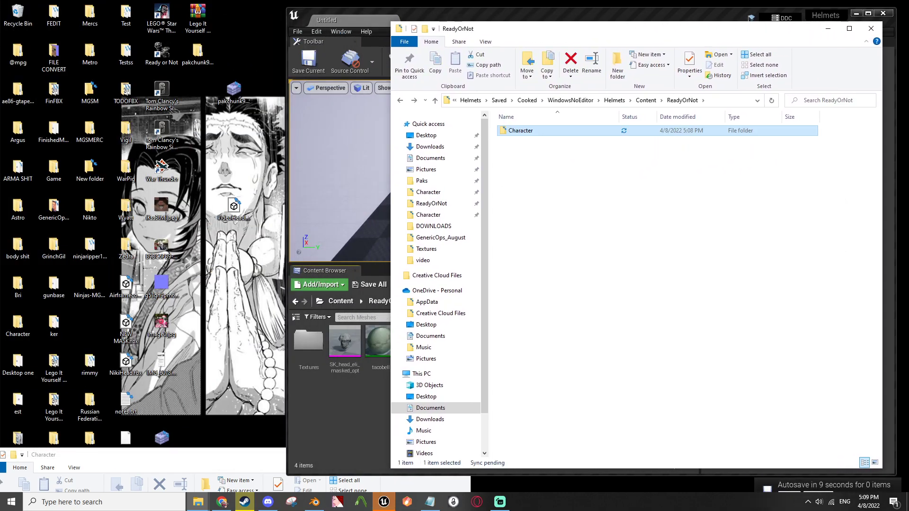
Move the cooked SWAT folder from the Helmets Character output into the pakchunk99-Mods_VideoGamer_P Character folder and close the cooked output window
right_click(520, 132)
click(502, 220)
double_click(520, 131)
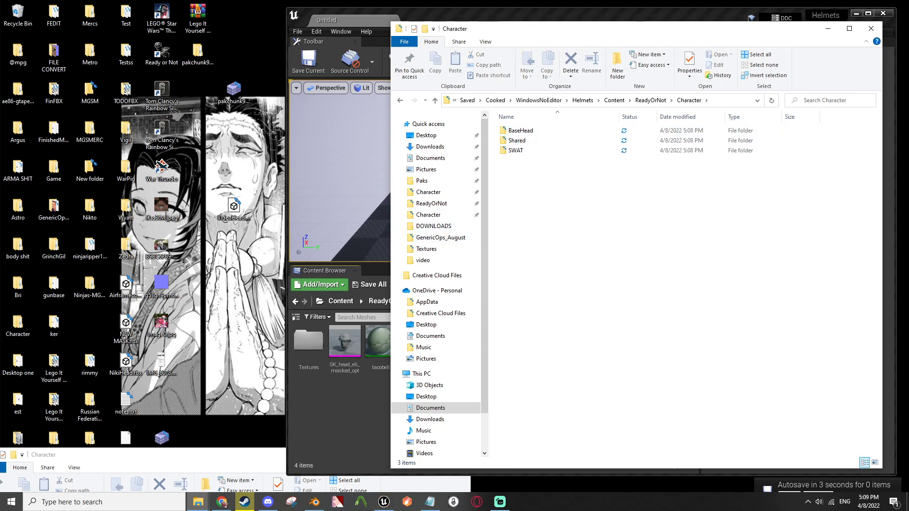
click(152, 456)
drag(247, 455, 245, 89)
drag(567, 151, 258, 277)
click(871, 29)
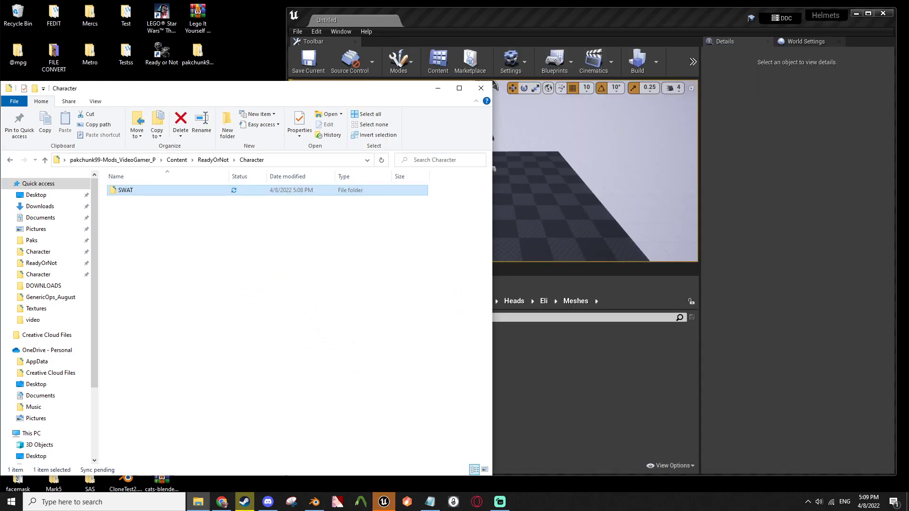
Open SWAT > Heads in the pakchunk99-Mods_VideoGamer_P folder and delete the Texture folder
drag(374, 92, 691, 81)
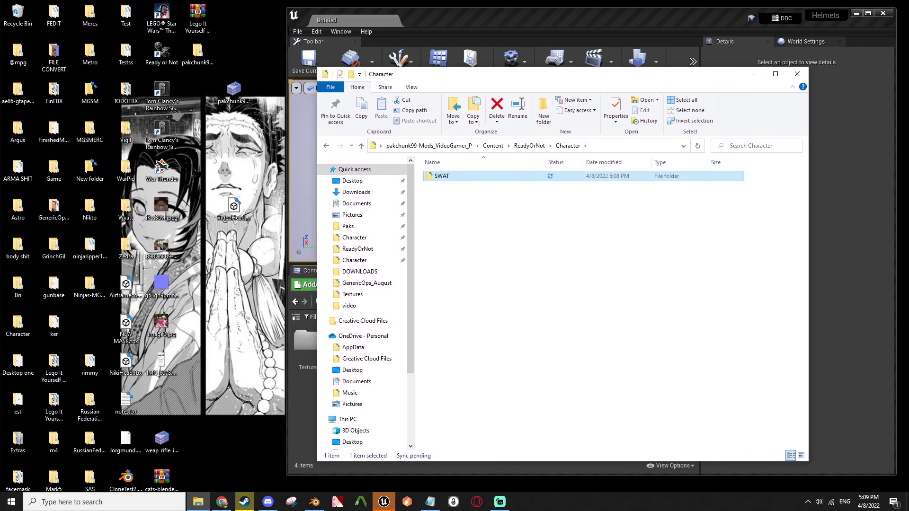
double_click(493, 176)
double_click(493, 177)
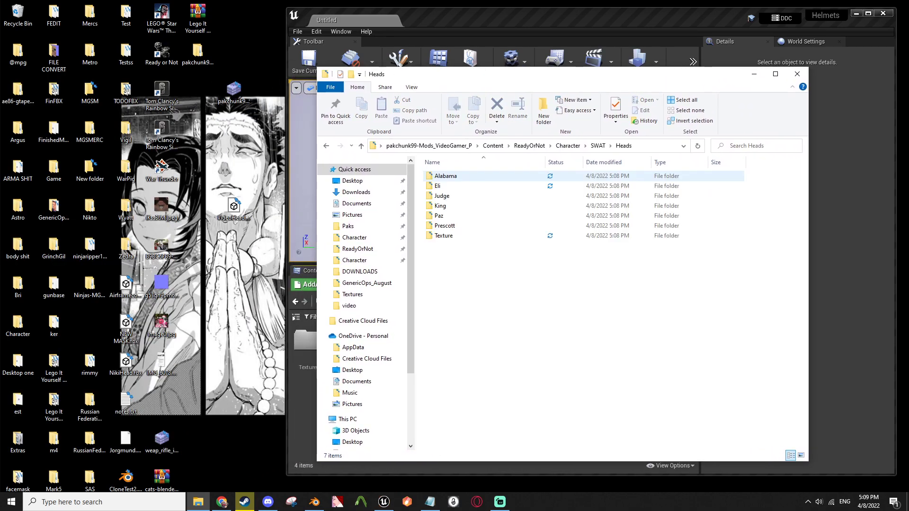
click(503, 235)
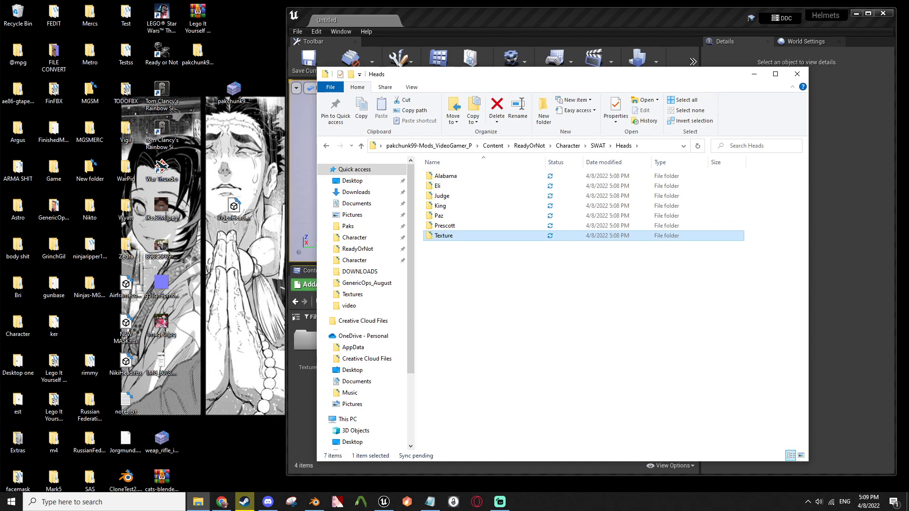
key(Delete)
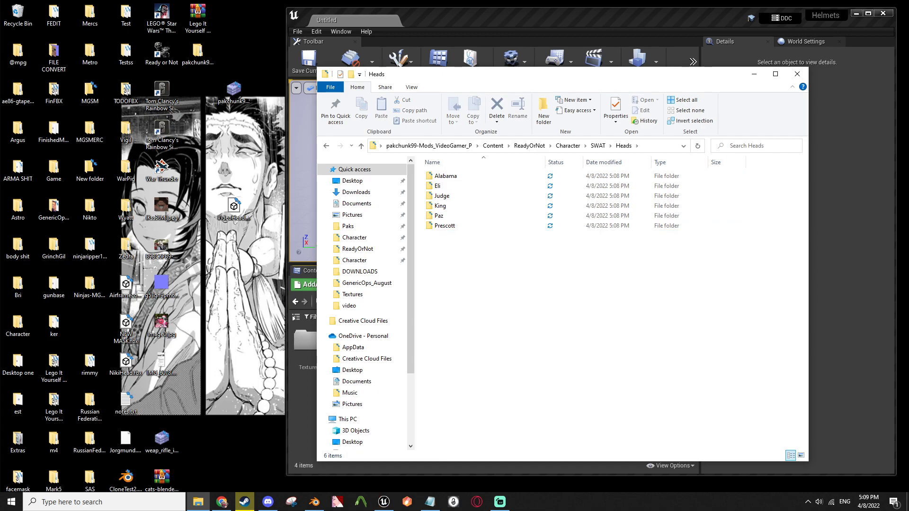
In the Unreal project, go to Heads > Texture > Cinematic to examine the SWAT head materials
right_click(452, 241)
click(384, 502)
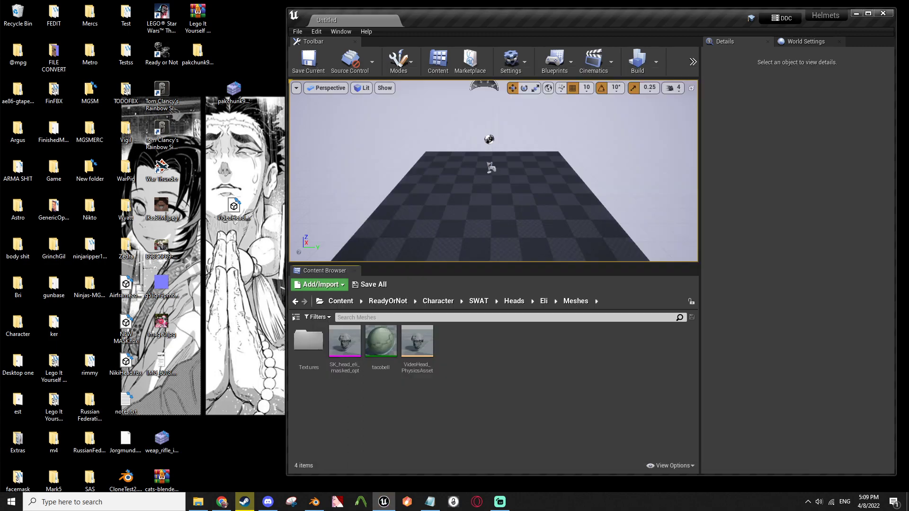
key(alt+Left)
key(alt+Left)
double_click(525, 327)
double_click(309, 327)
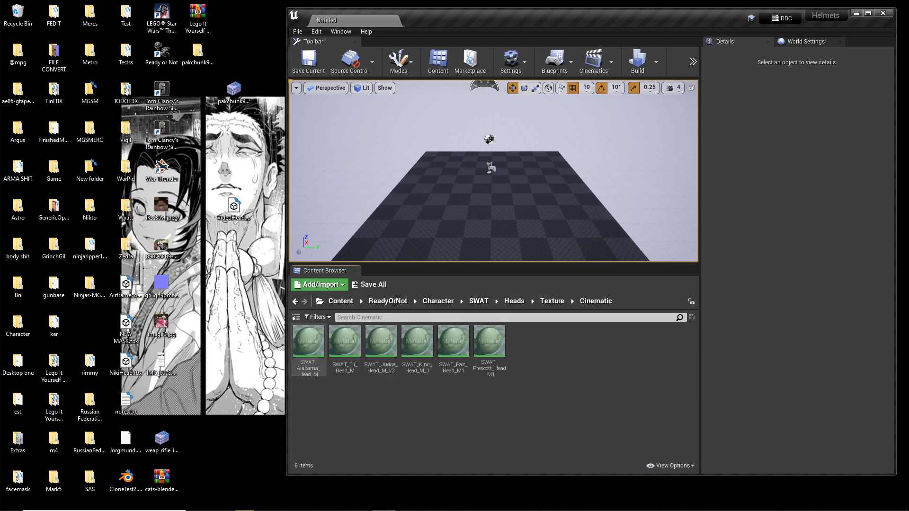
Minimize the Unreal Editor and close the mod's Heads folder window
drag(534, 14, 421, 23)
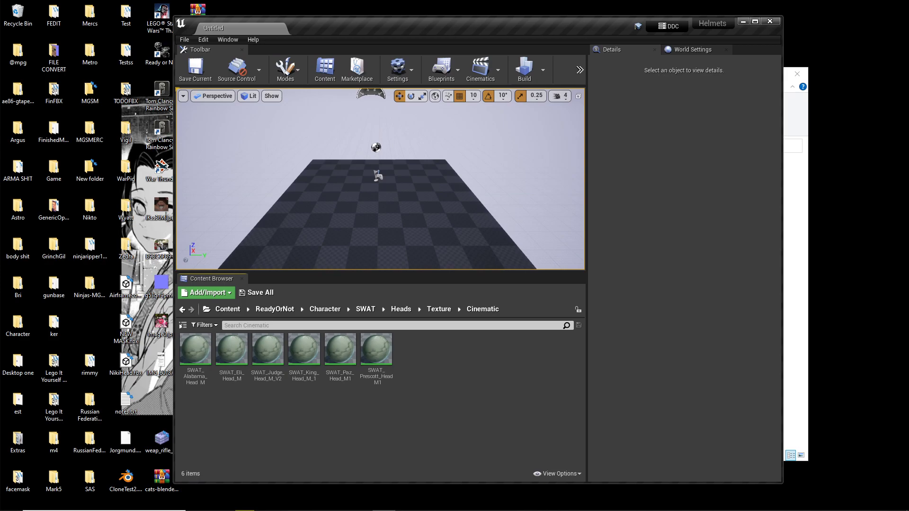
key(alt+Tab)
drag(497, 29, 517, 27)
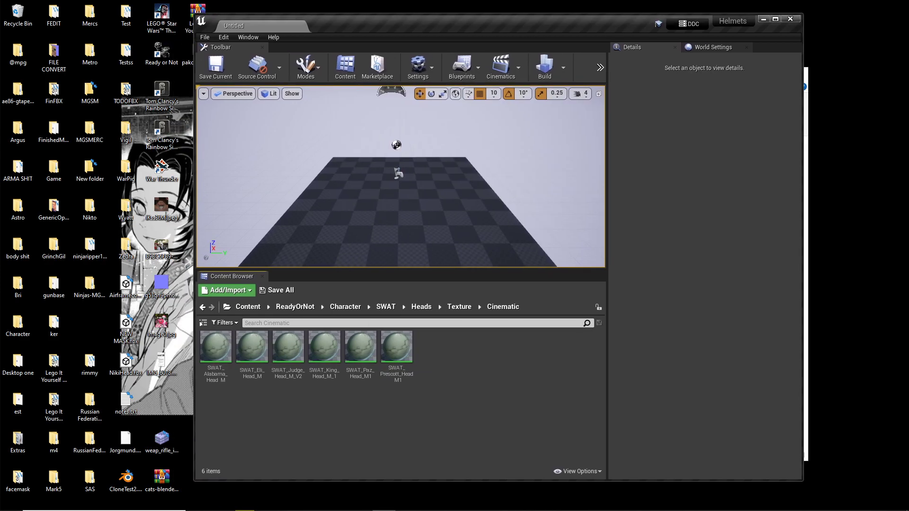
key(alt+Tab)
drag(740, 23, 779, 21)
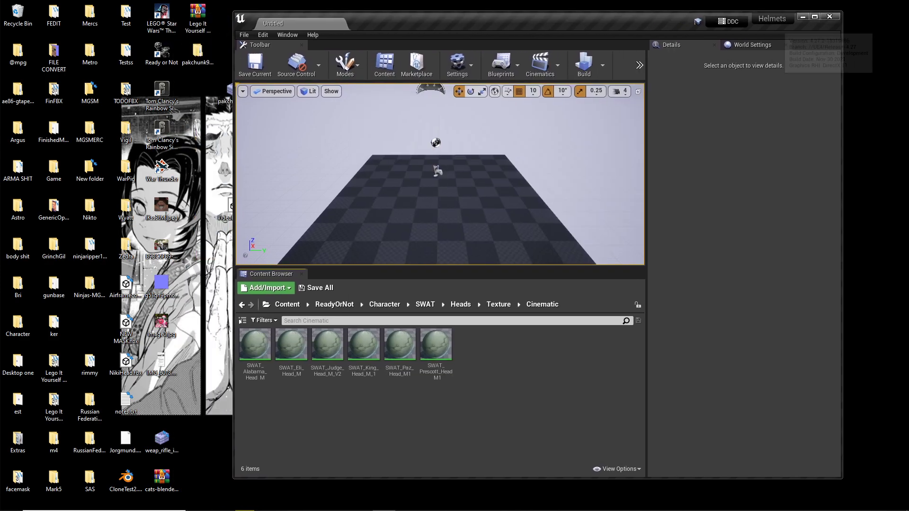
click(803, 16)
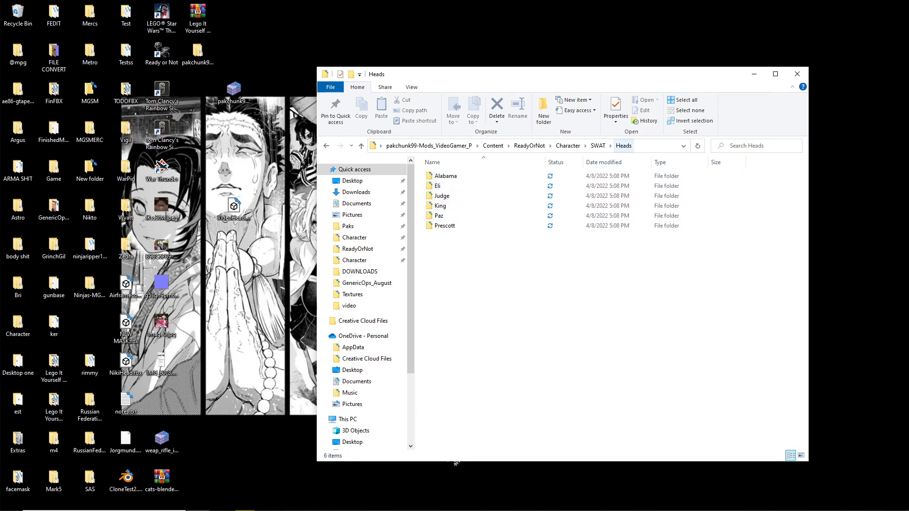
click(798, 74)
Open QuantumPAK and load the pakchunk99-Mods_VideoGamer_P folder from the desktop as the input
mouse_move(314, 507)
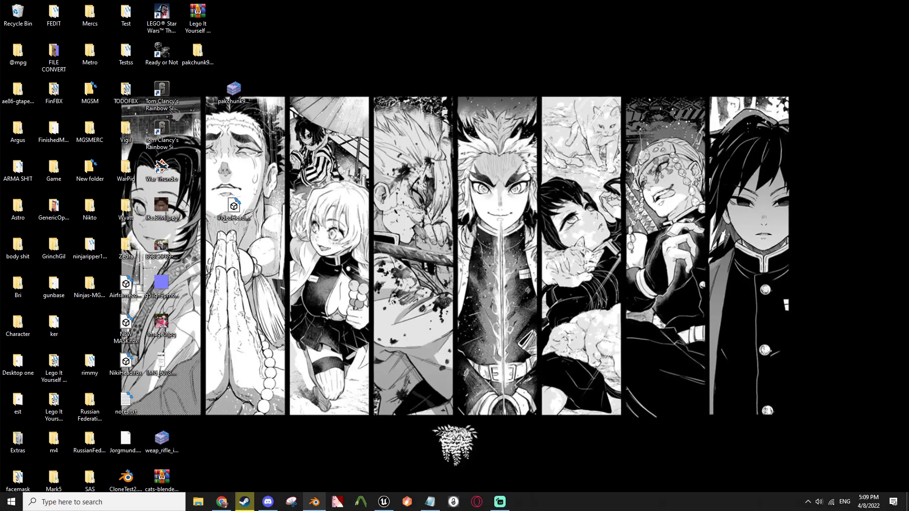
click(408, 502)
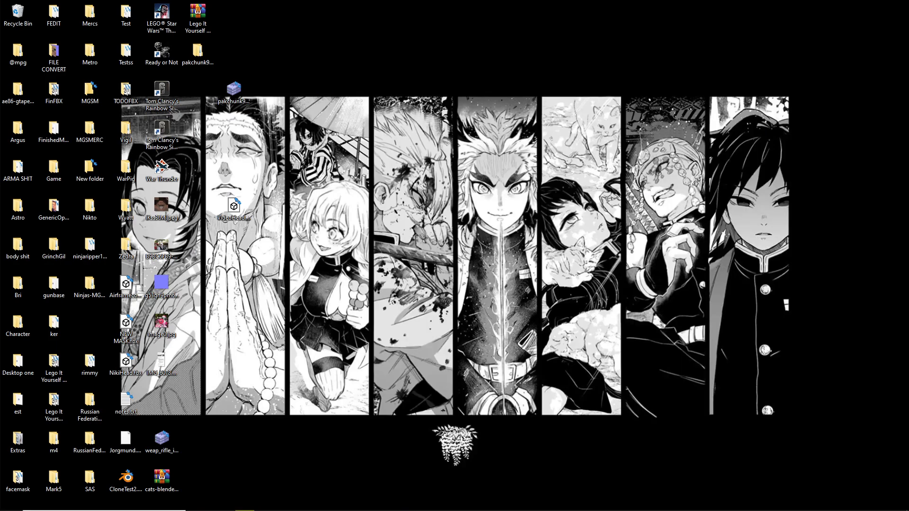
drag(426, 145, 385, 96)
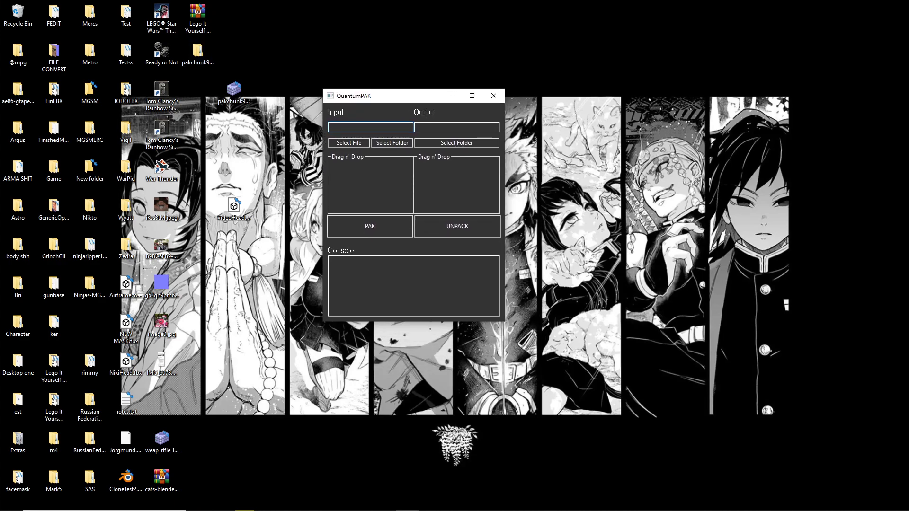
click(198, 52)
drag(197, 52, 374, 180)
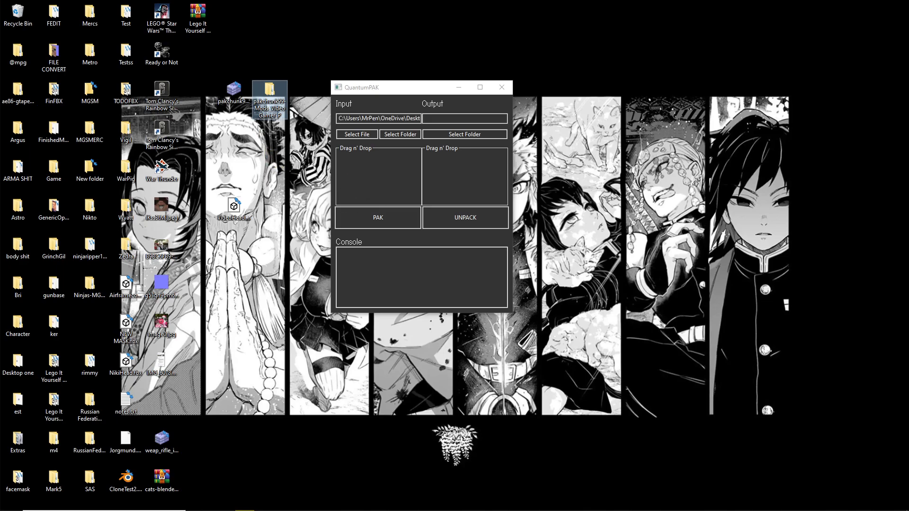
Set the QuantumPAK output folder to Desktop and pack the mod into a pak file
click(464, 134)
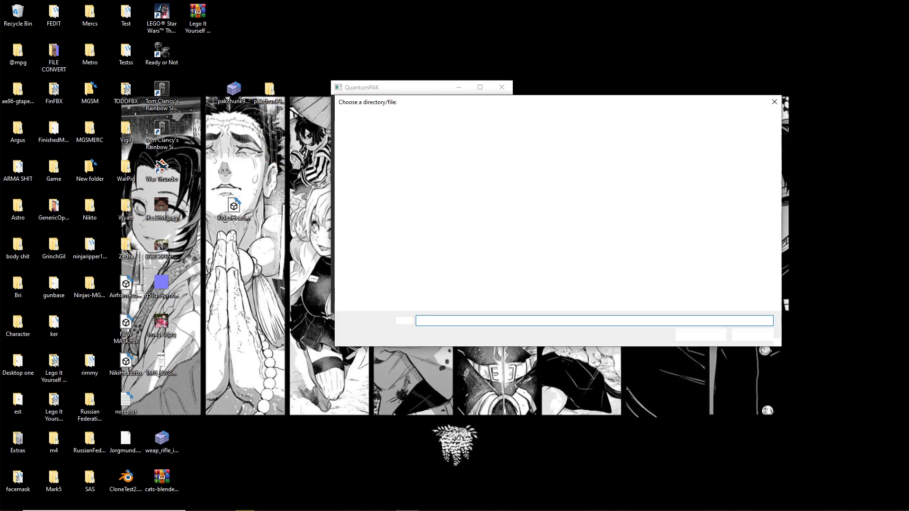
click(370, 305)
click(701, 335)
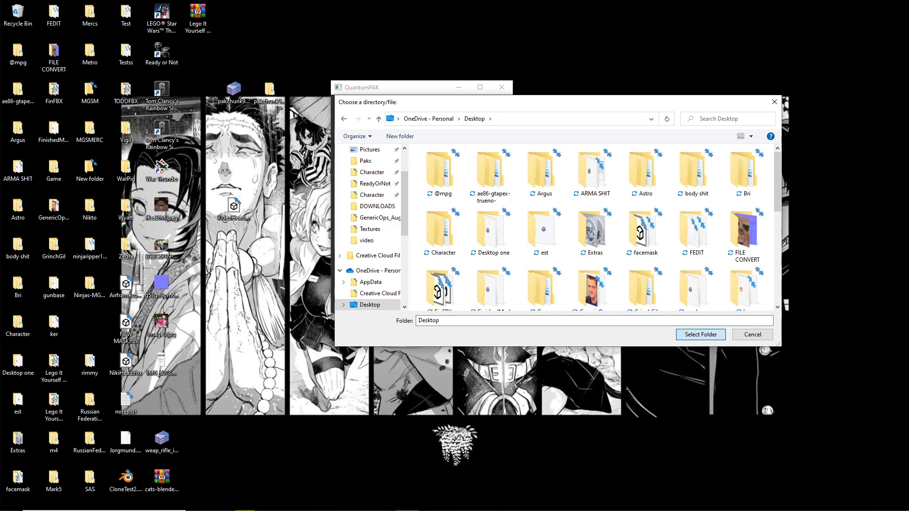
click(378, 218)
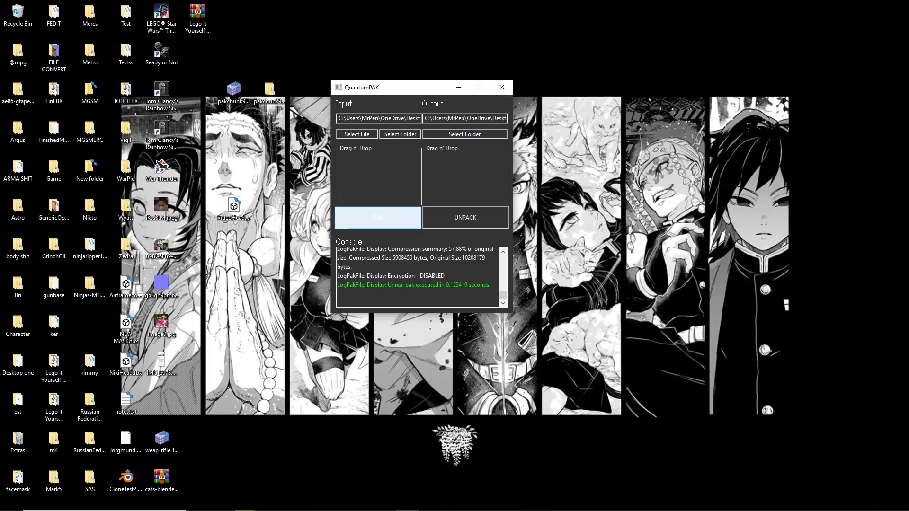
Replace pakchunk99-Mods_VideoHelmet_P.pak in the game's Paks folder with the newly packed pakchunk99-Mods_VideoGamer_P.pak from the desktop
drag(90, 326, 341, 54)
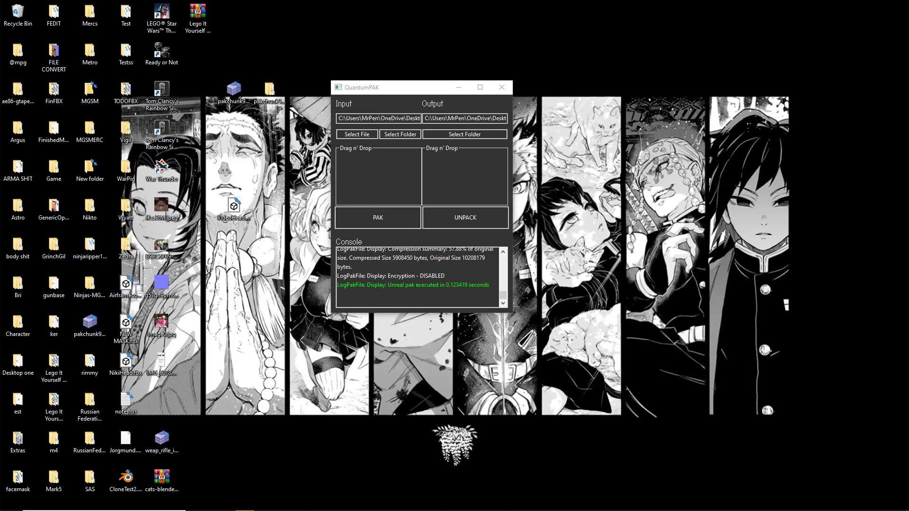
click(198, 502)
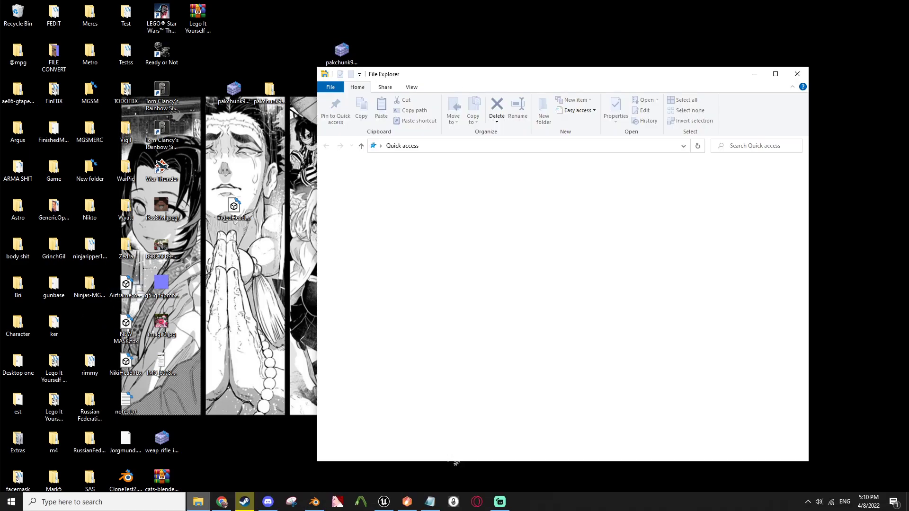
click(348, 225)
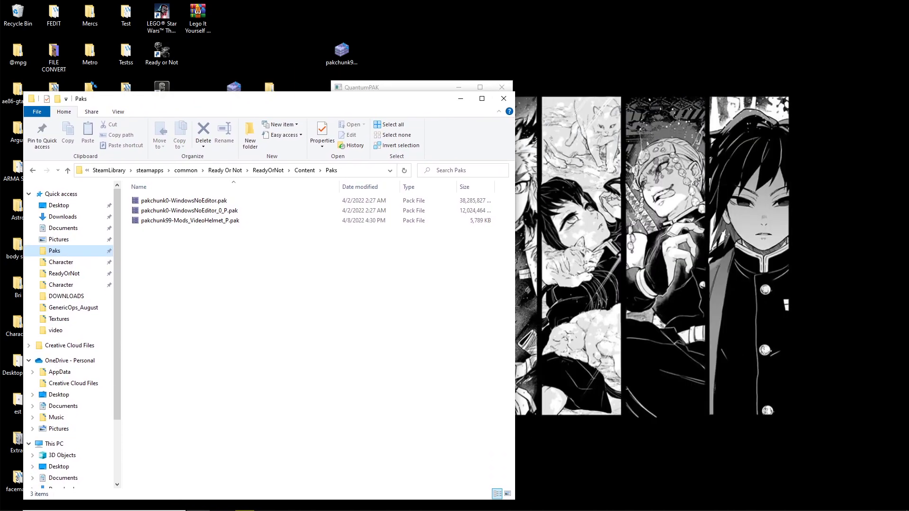
click(214, 220)
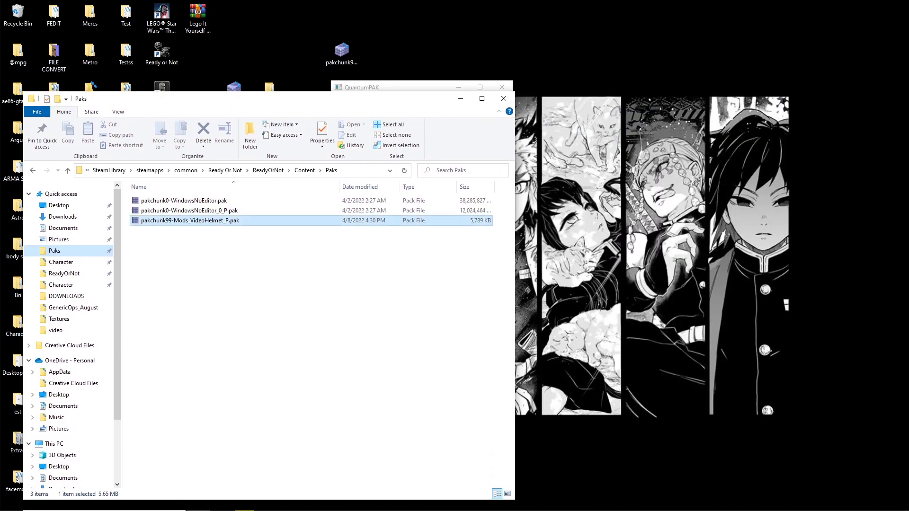
key(Delete)
drag(342, 51, 306, 316)
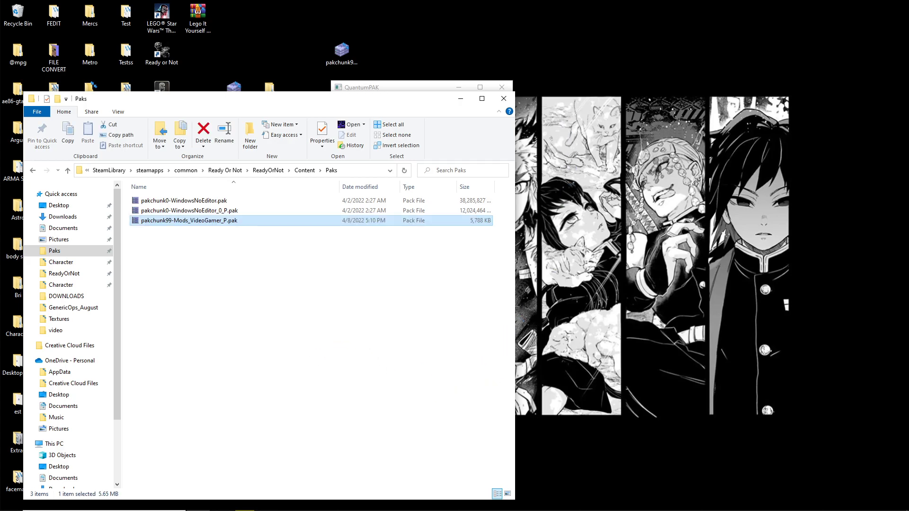
Launch Ready or Not from the Steam library and start playing from its main menu
click(244, 502)
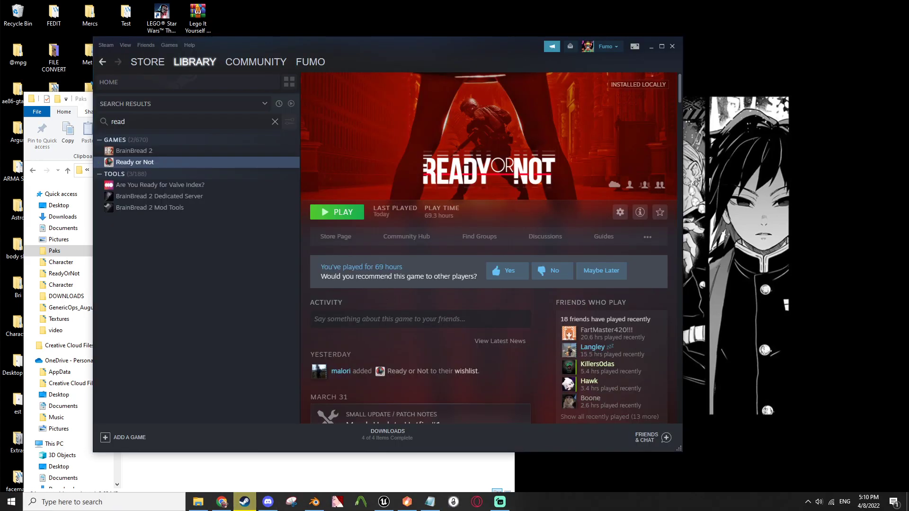
click(337, 212)
key(Return)
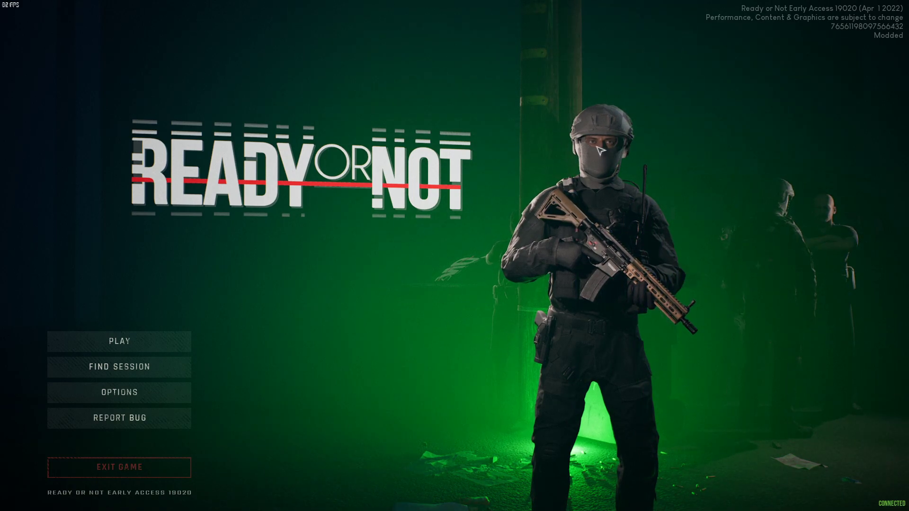
click(198, 342)
click(224, 344)
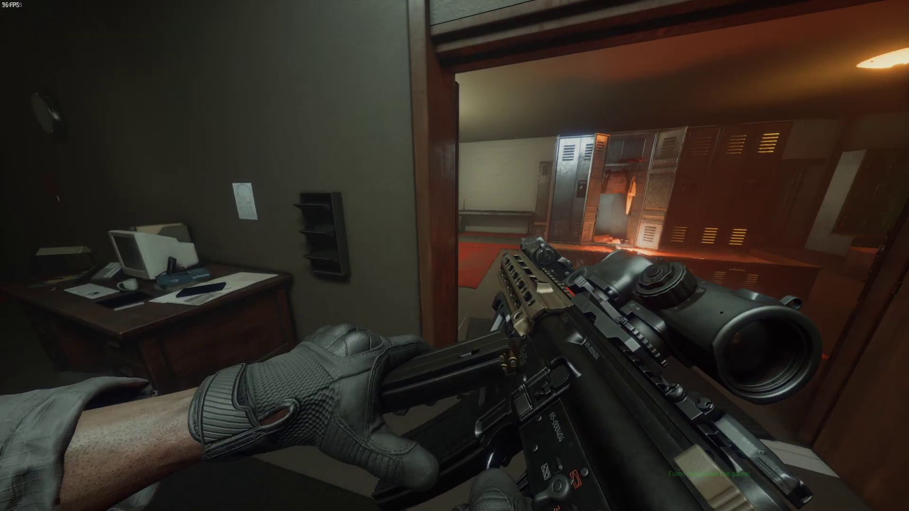
Walk to the locker room mirror, view the character choices in the appearance settings and apply the Judge character
key(w)
key(w)
key(4)
key(w)
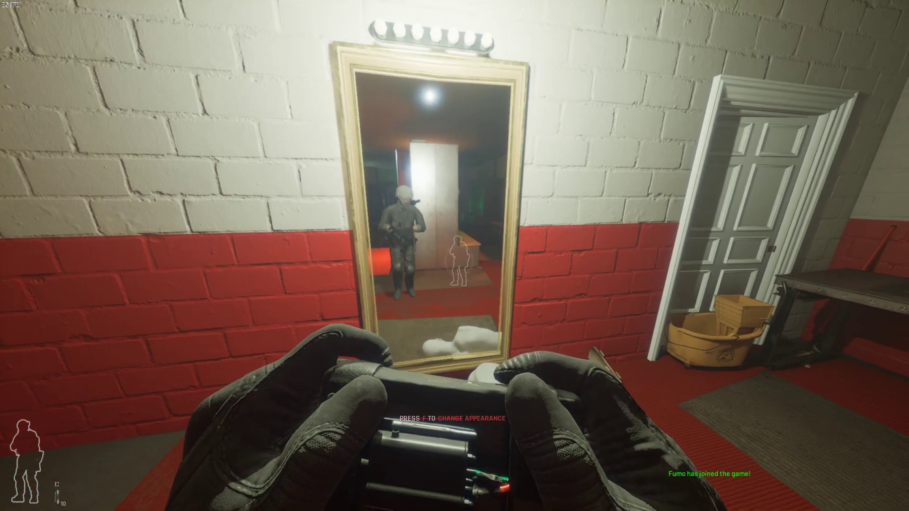
key(f)
click(199, 124)
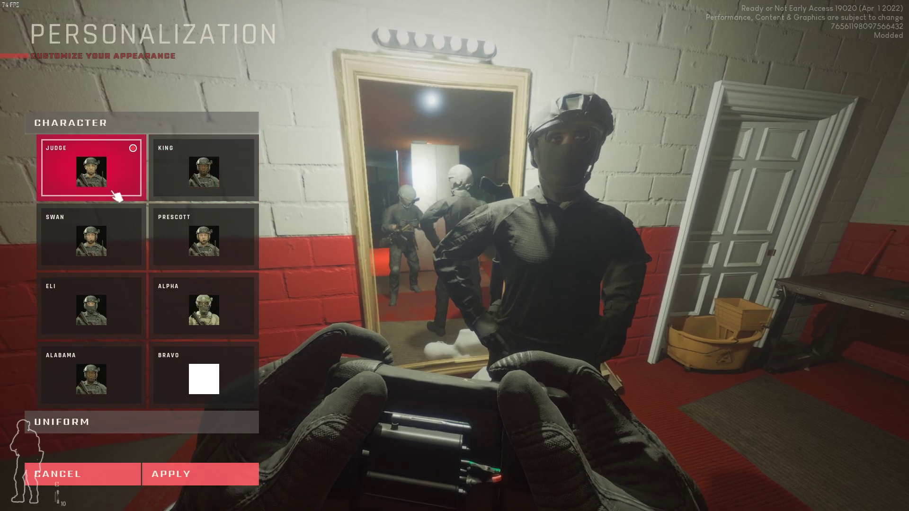
click(241, 480)
Inspect the modded head and helmet in the mirror from several angles while holding the rifle and the pistol
key(w)
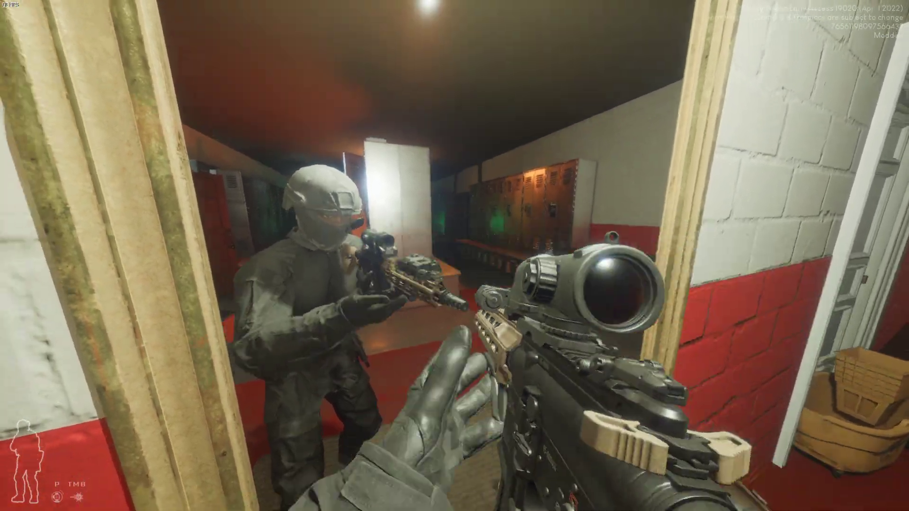
key(d)
key(2)
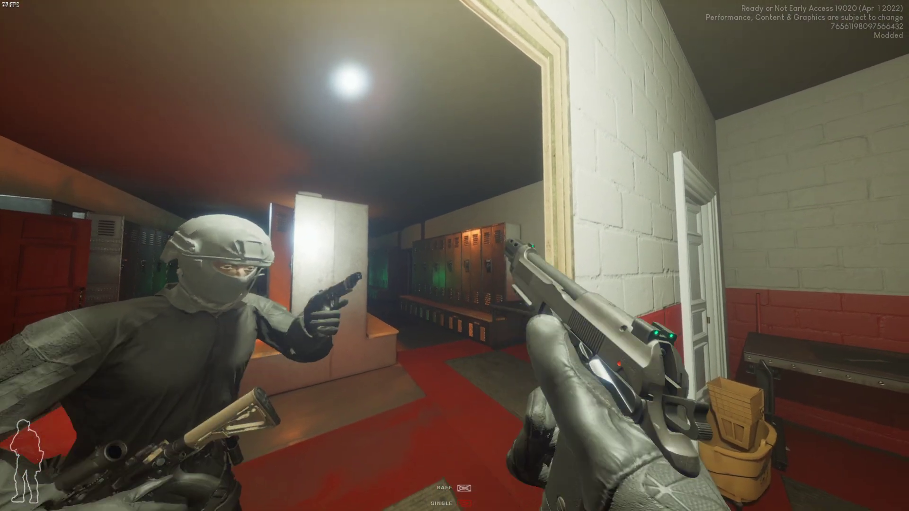
key(r)
key(s)
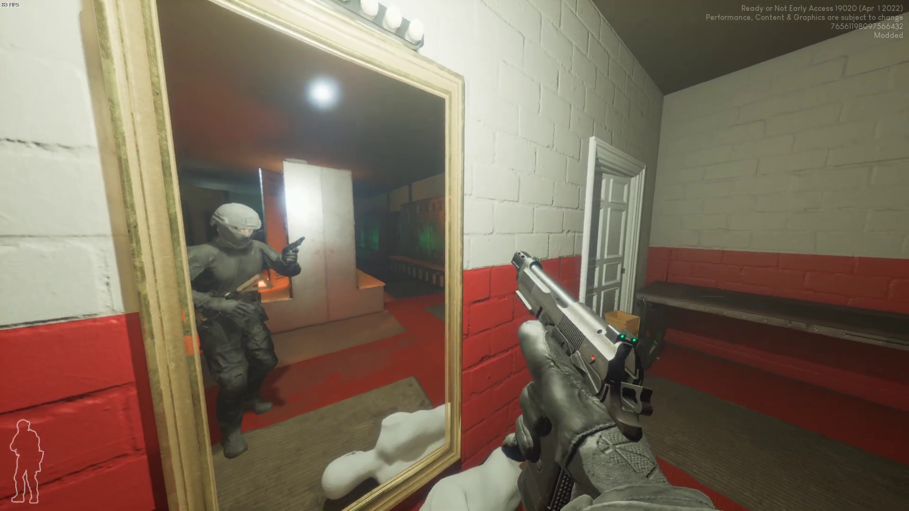
Close Ready or Not and minimize the Paks folder and QuantumPAK windows to return to the desktop
key(alt+Tab)
key(alt+Tab)
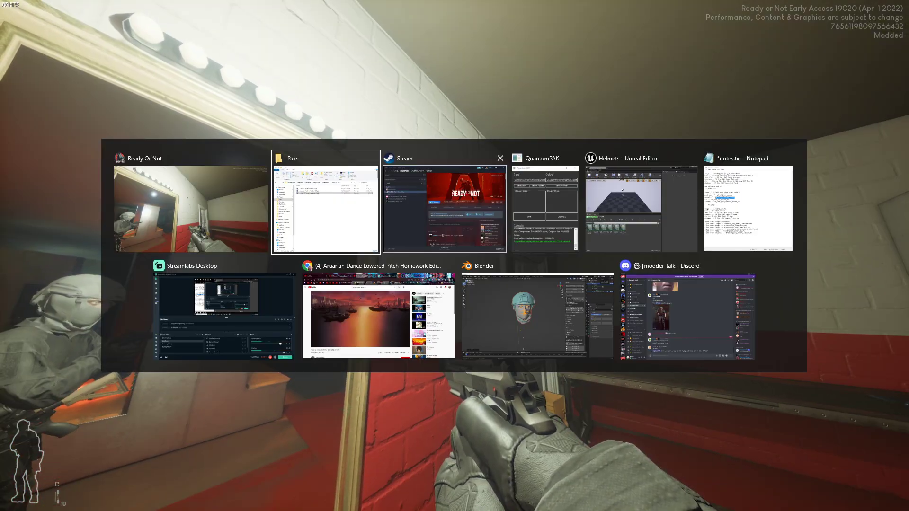
click(261, 158)
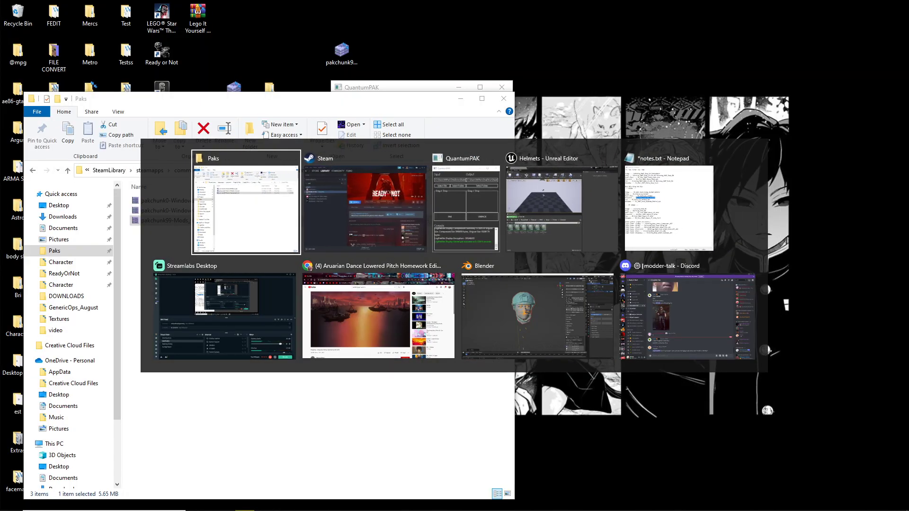
click(461, 99)
click(459, 87)
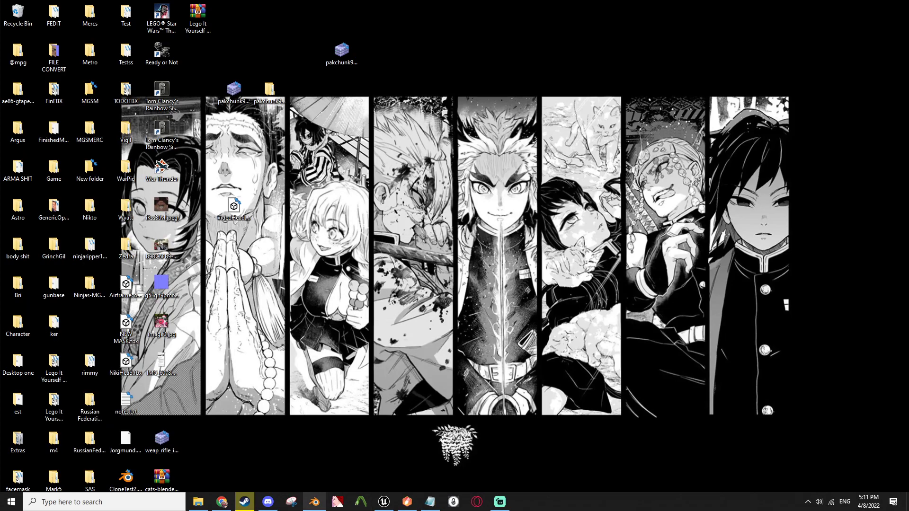
mouse_move(315, 502)
click(234, 211)
click(341, 51)
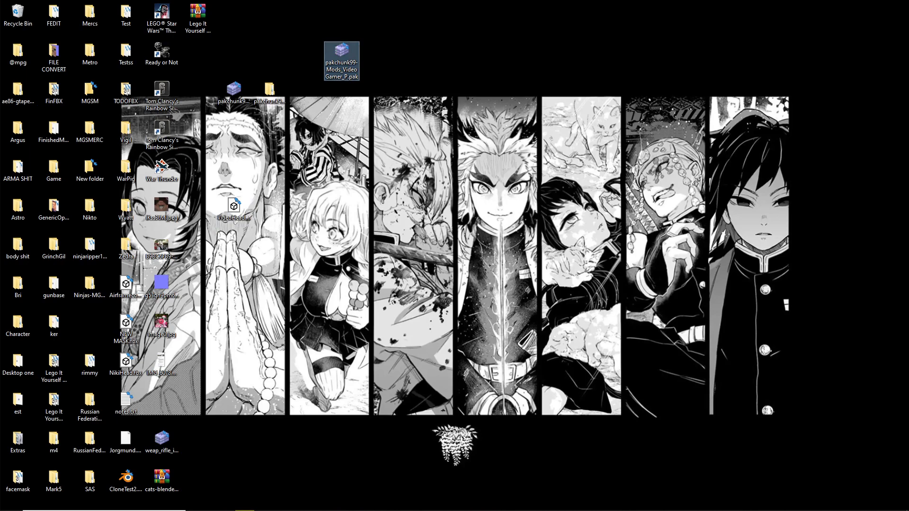
click(722, 231)
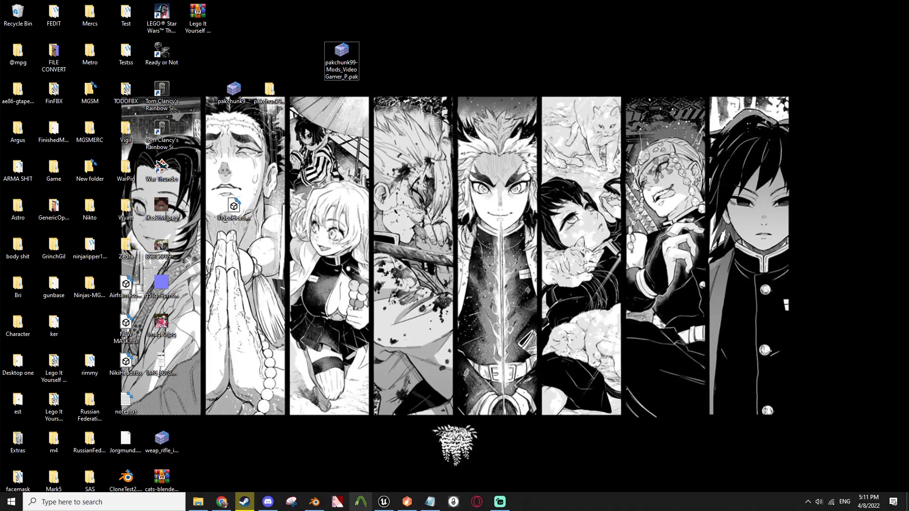
click(268, 503)
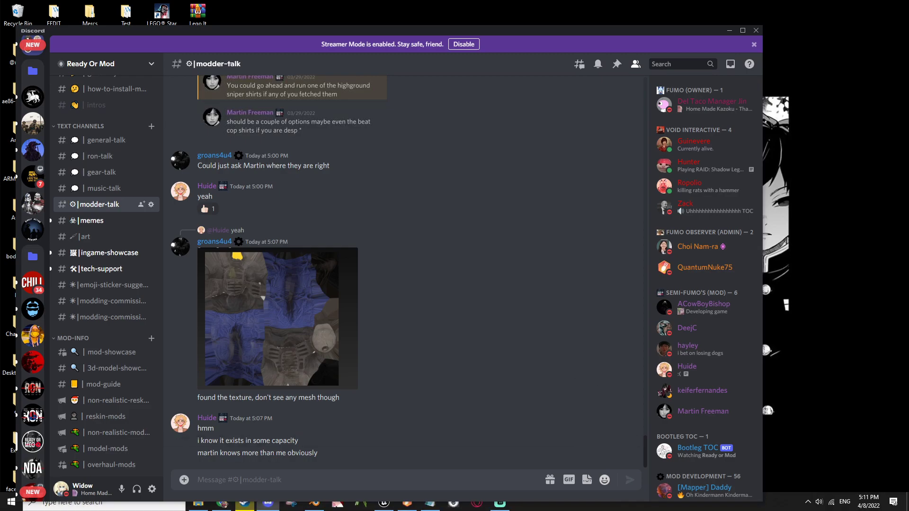
click(268, 507)
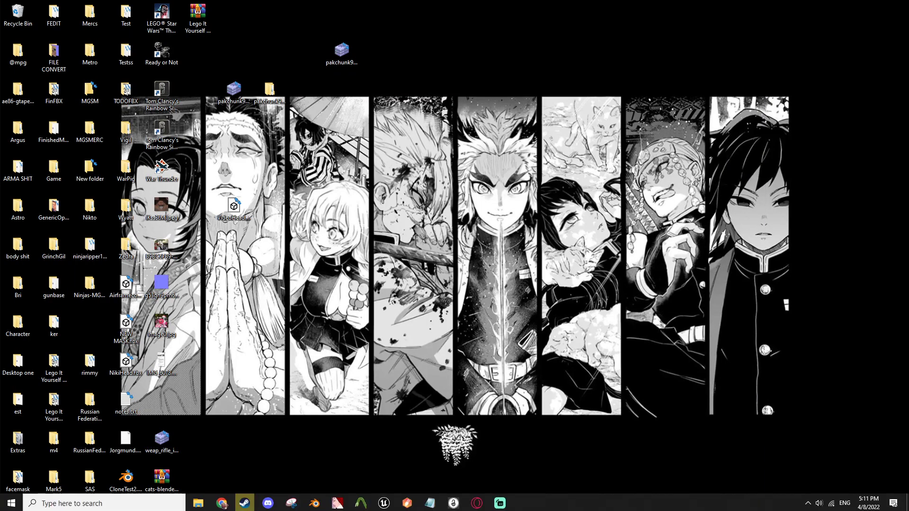
Switch to Unreal Editor, go back to the SWAT Heads folder in the content browser, and minimize the editor
click(384, 502)
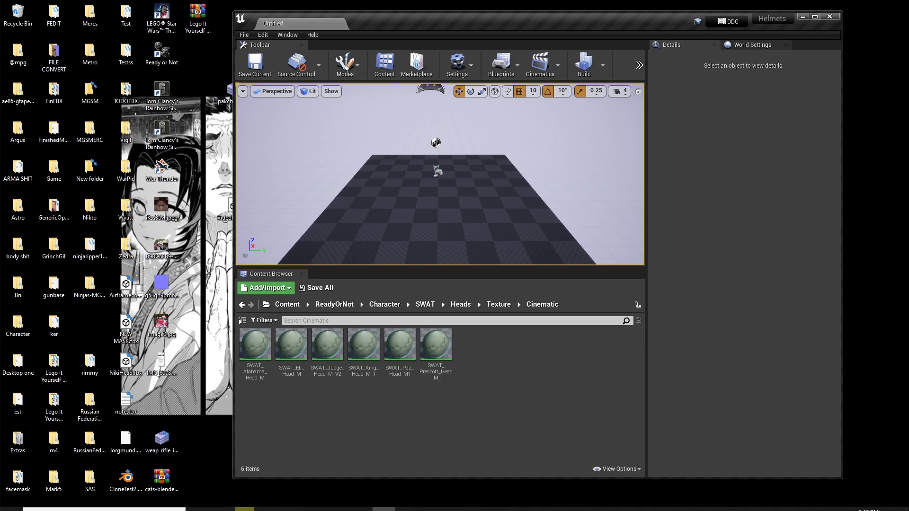
key(alt+Left)
key(alt+Left)
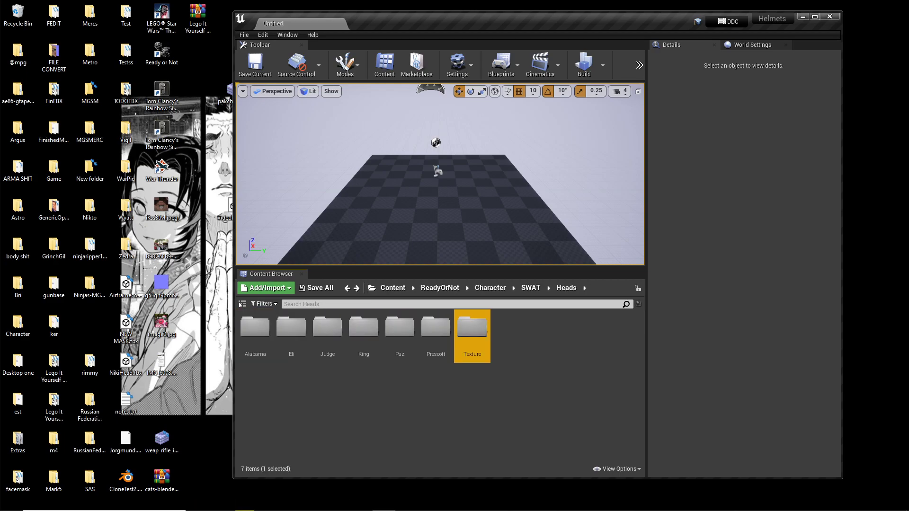
click(803, 17)
Switch to File Explorer, open the Unreal Projects folder inside Documents and widen the window slightly
click(198, 502)
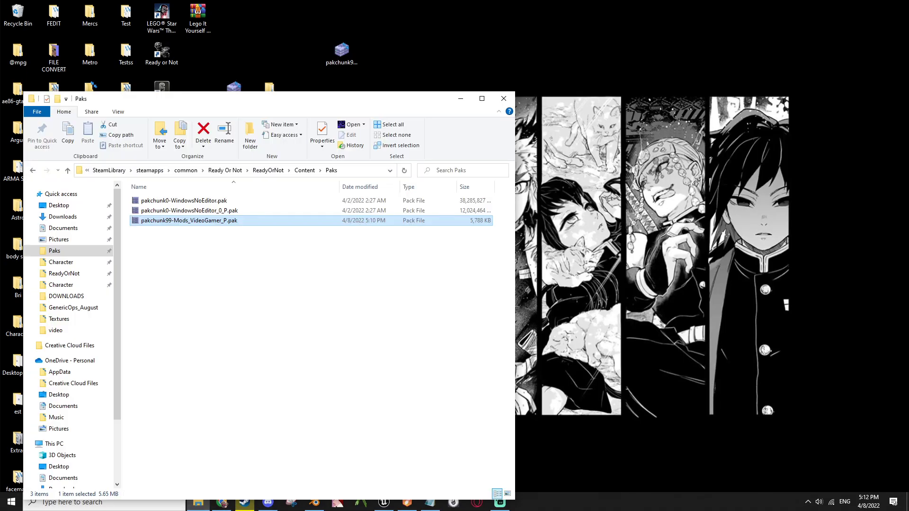
click(62, 217)
click(63, 228)
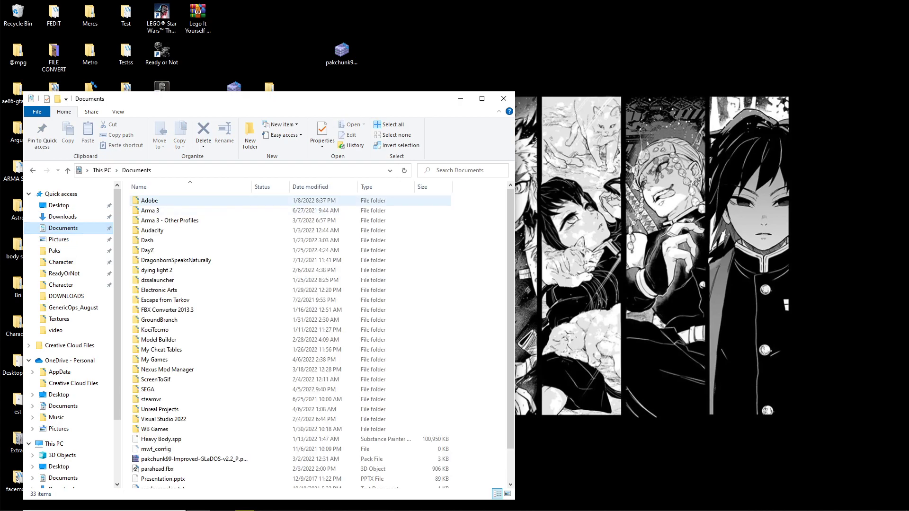
double_click(170, 410)
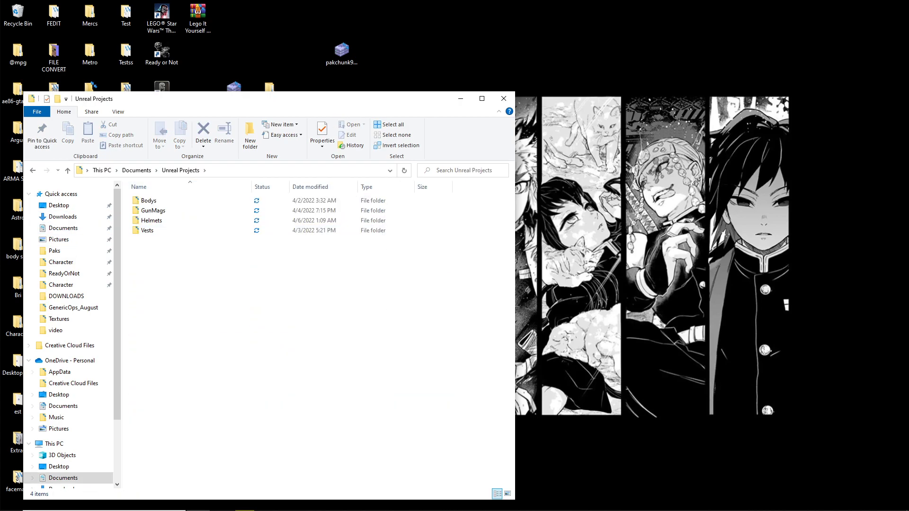
drag(515, 265, 541, 265)
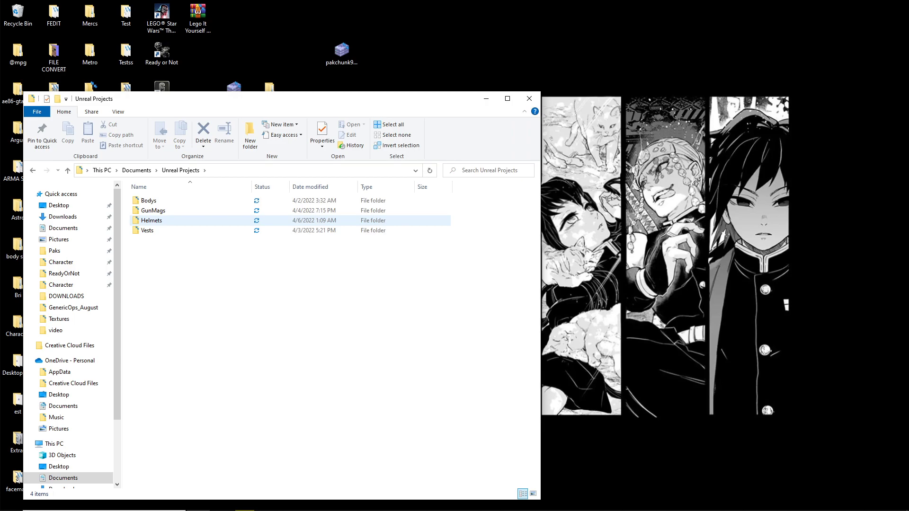
Compress the Helmets project folder in Unreal Projects into a zip archive
drag(213, 221, 193, 223)
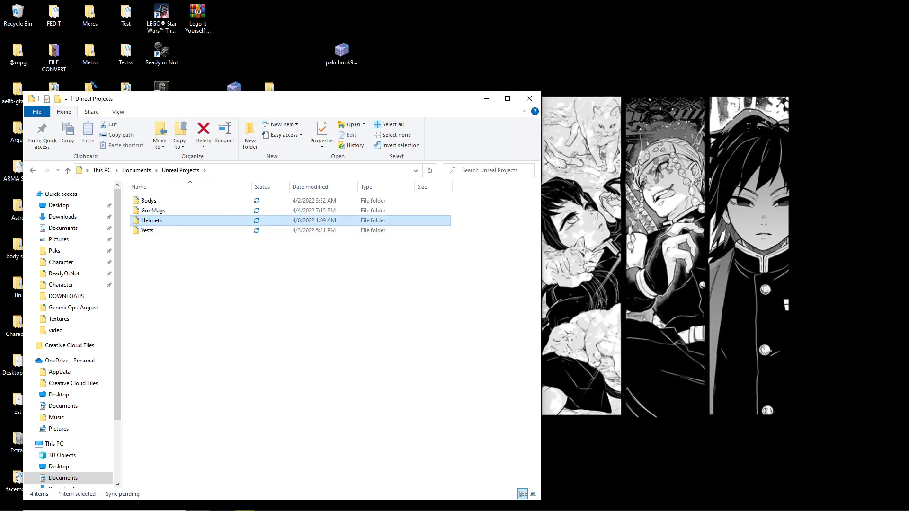
click(193, 231)
click(192, 201)
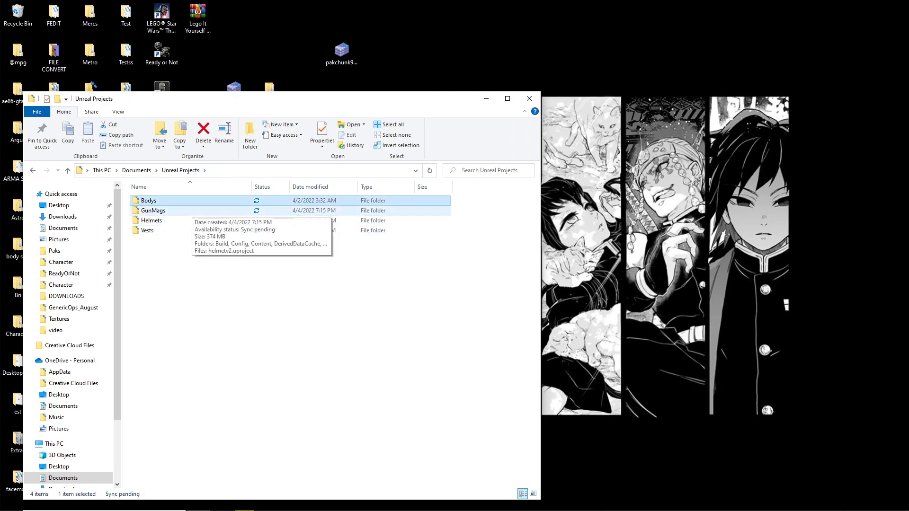
right_click(179, 215)
click(152, 221)
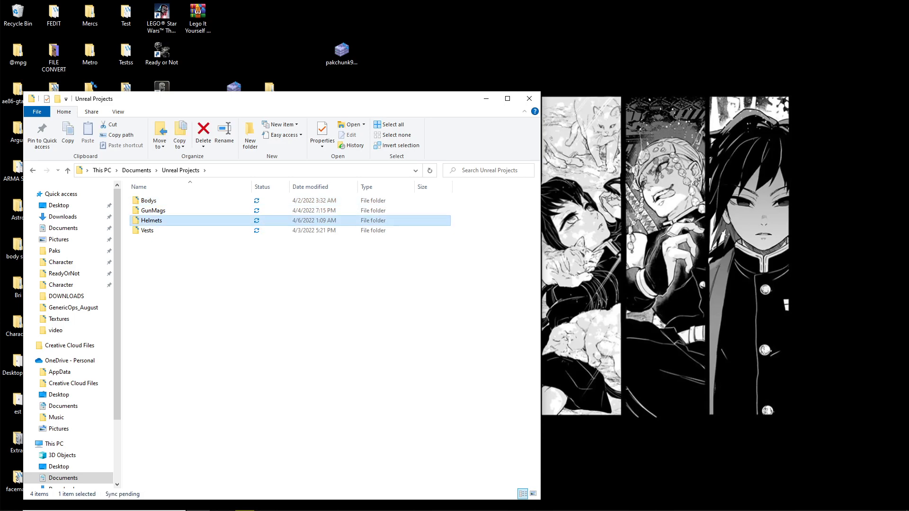
right_click(152, 221)
mouse_move(208, 394)
click(334, 417)
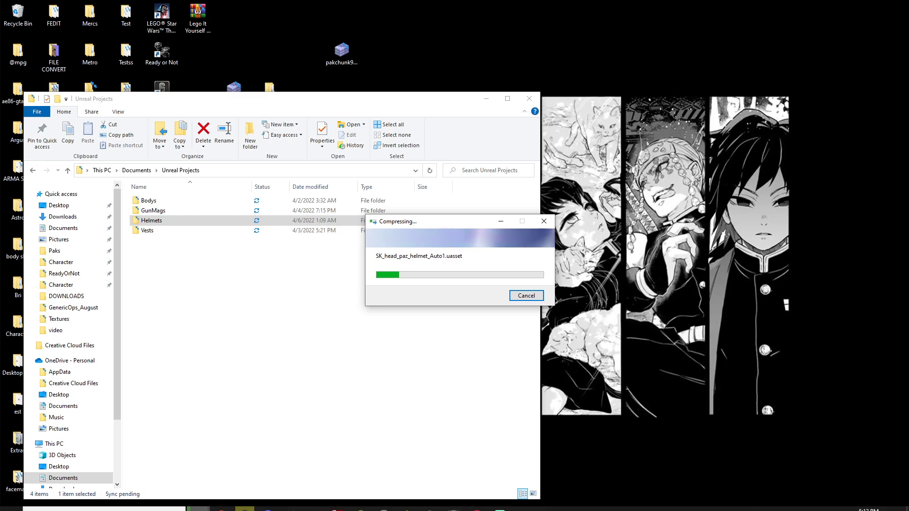
click(384, 502)
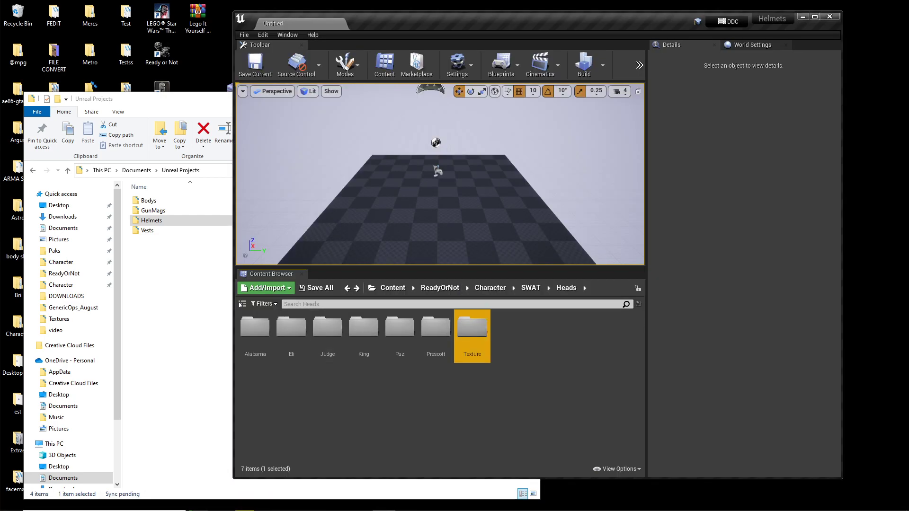
click(803, 17)
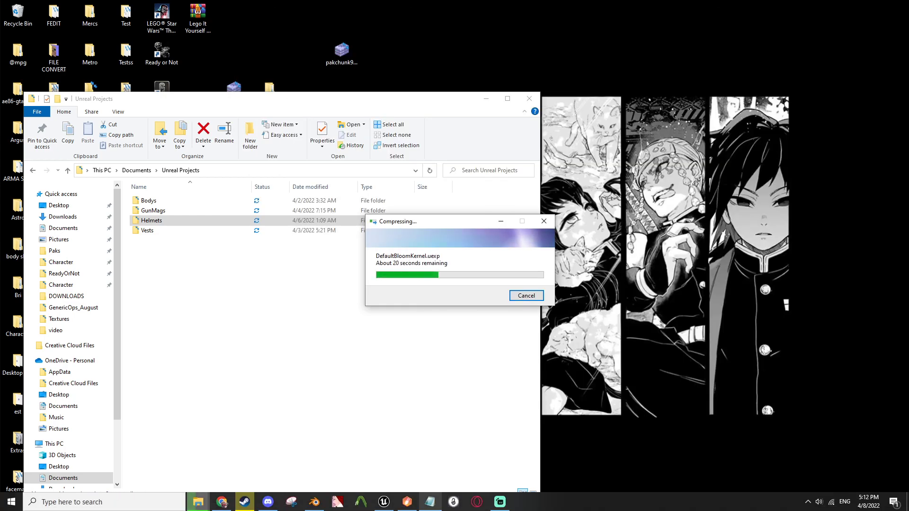
mouse_move(384, 502)
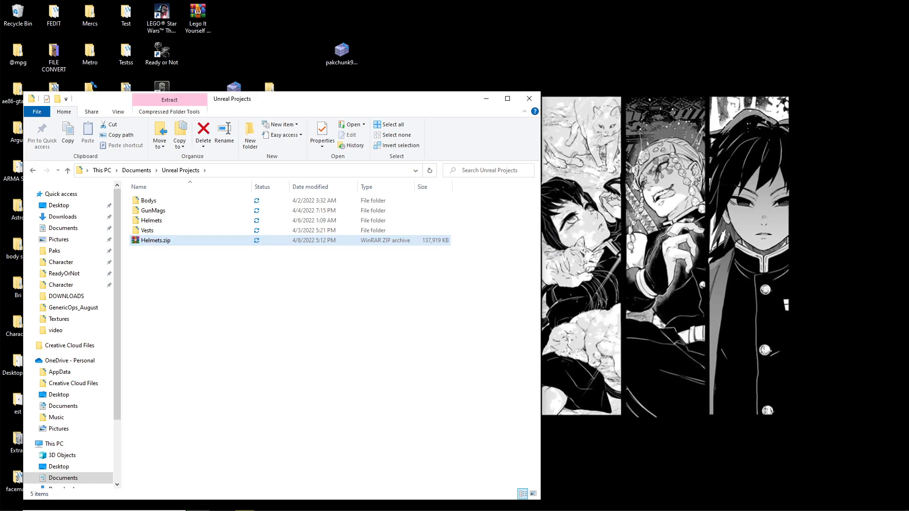
Open Helmets.zip in WinRAR to view the packed Helmets folder, dismiss the license reminder and close the archive
double_click(161, 240)
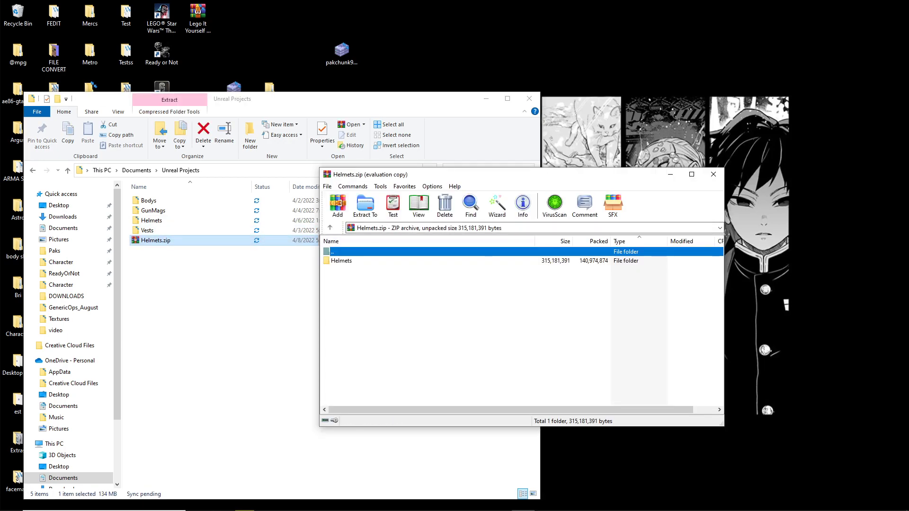
click(342, 261)
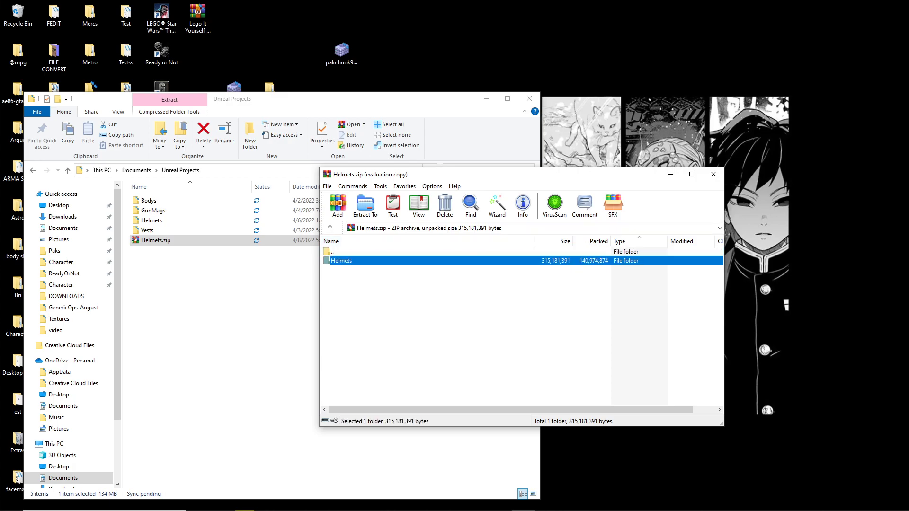
click(713, 175)
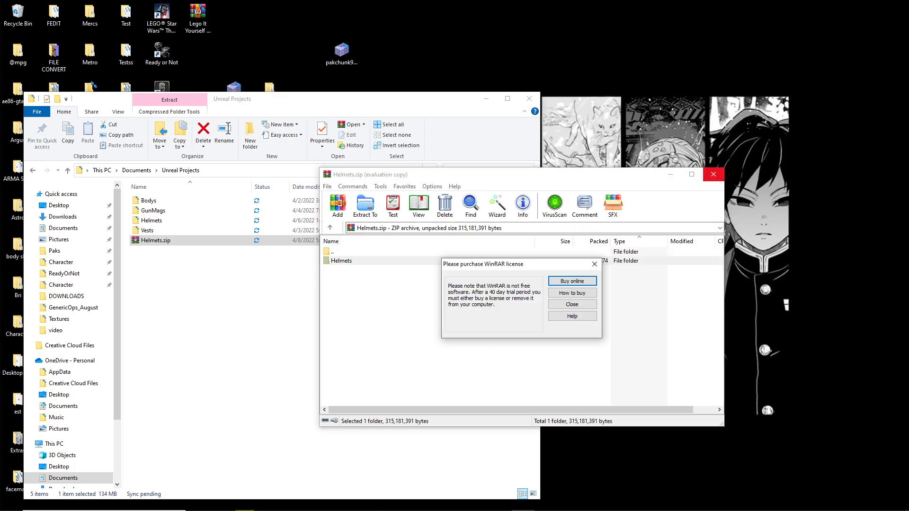
click(595, 264)
click(714, 174)
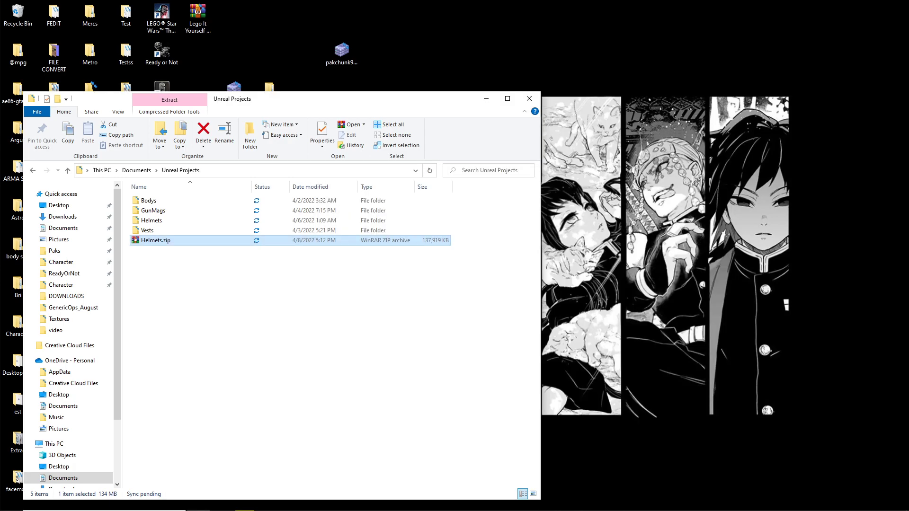
Delete Helmets.zip from Unreal Projects and move the folder window away from the desktop icons
key(Delete)
drag(364, 98, 668, 51)
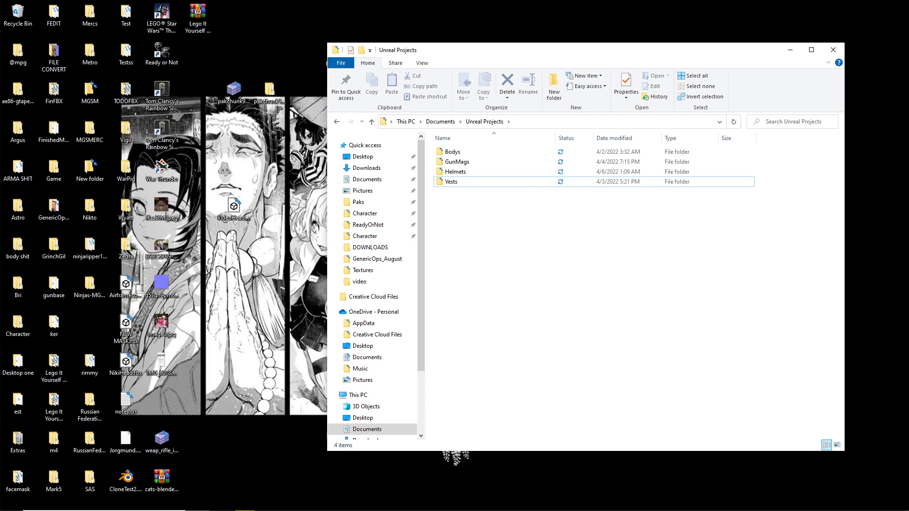
mouse_move(500, 502)
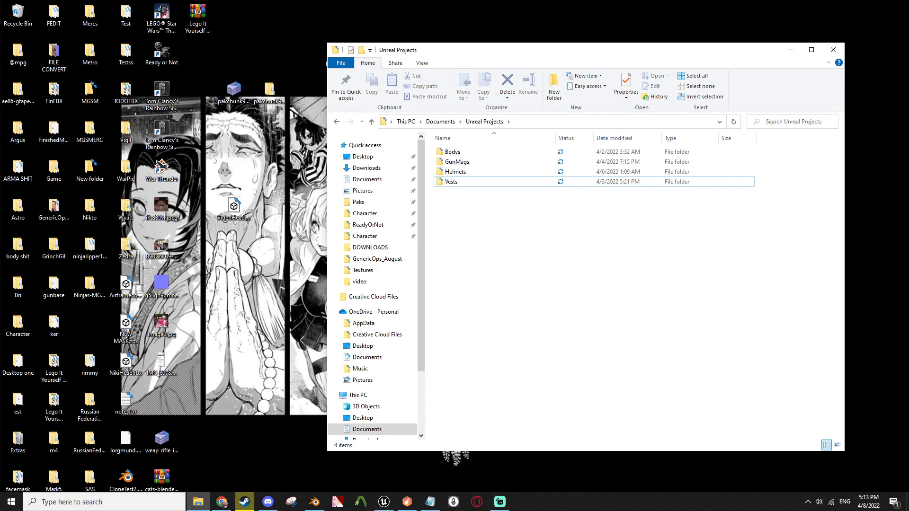
mouse_move(500, 502)
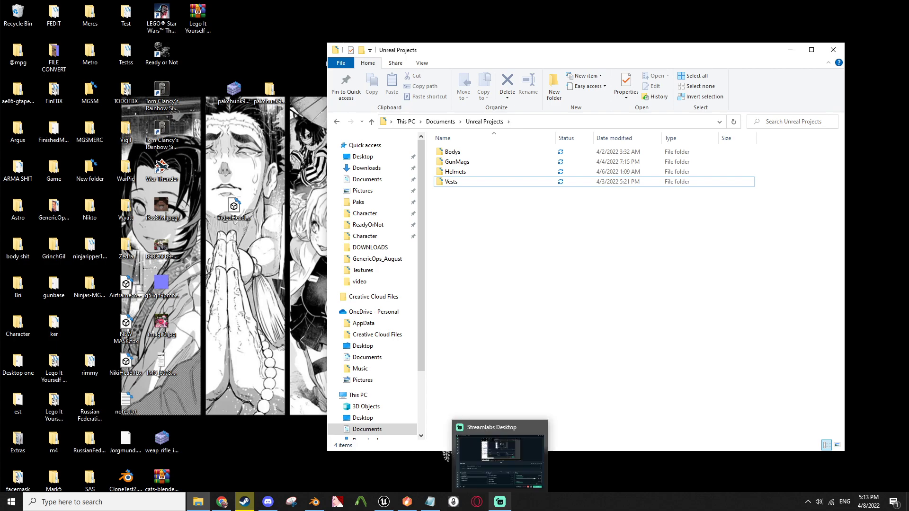